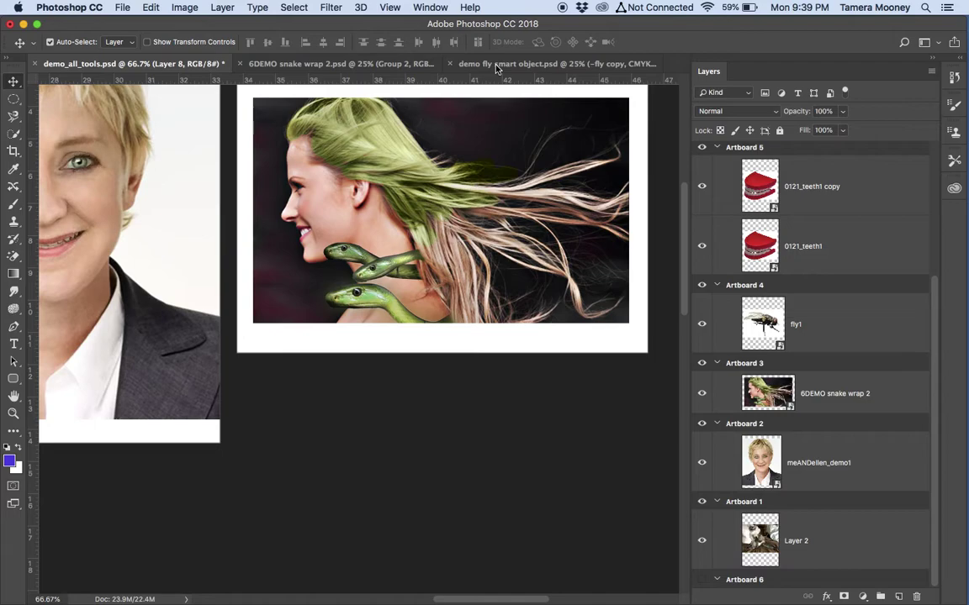
# Step: Switch to the document demo fly smart object.psd and hide Layer 1 and the masked streaks layer
pyautogui.click(351, 67)
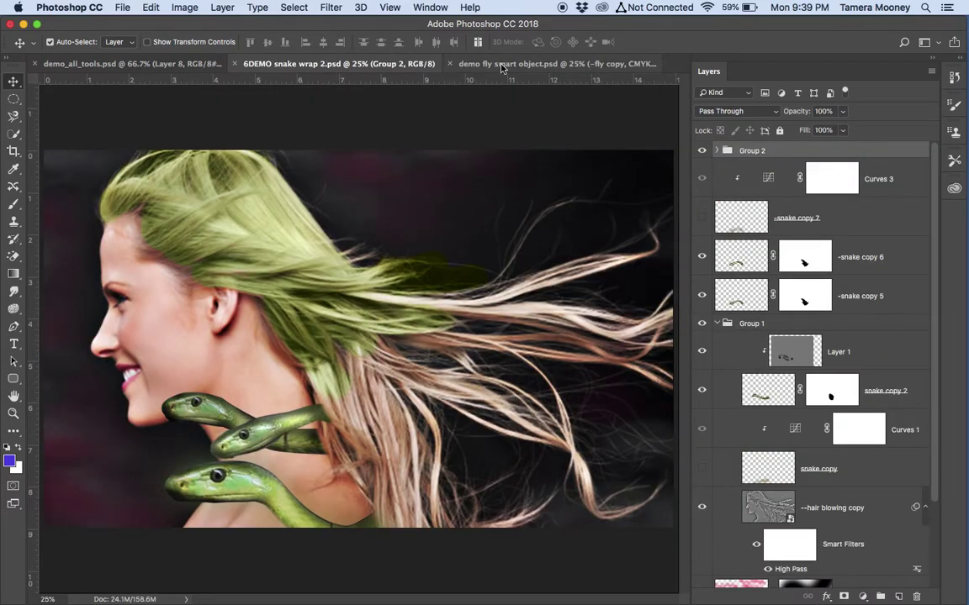
pyautogui.click(462, 64)
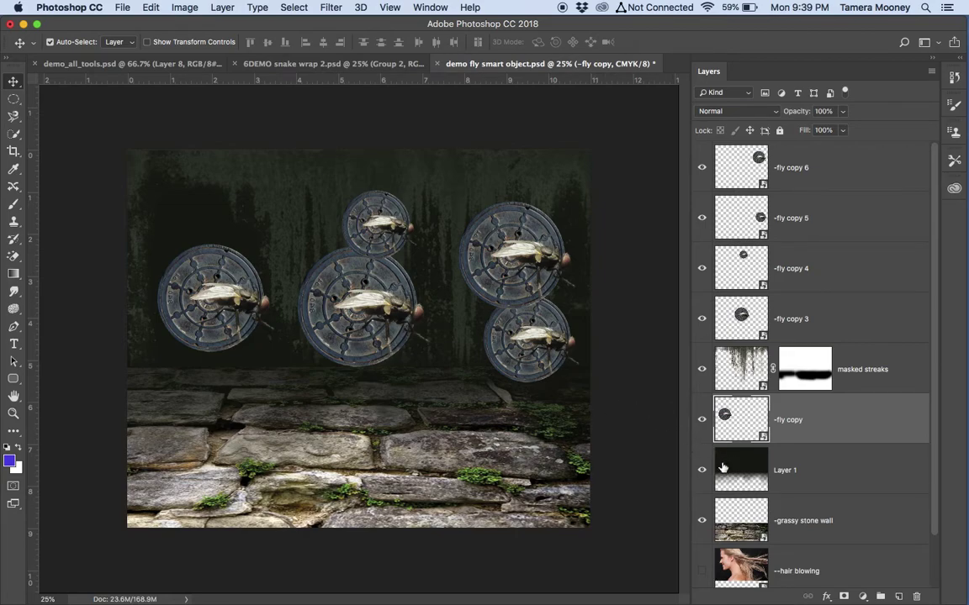
pyautogui.click(702, 471)
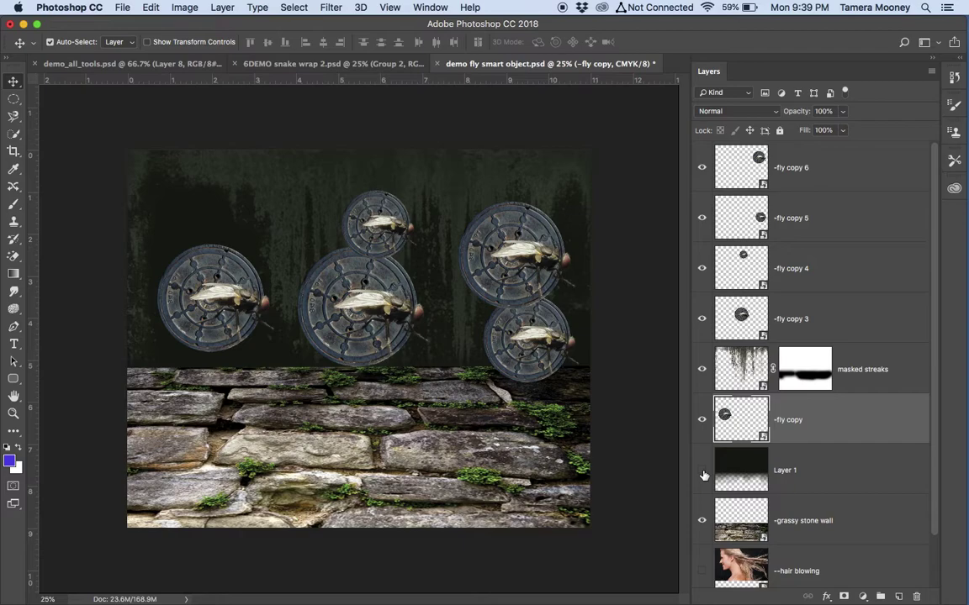
pyautogui.click(703, 370)
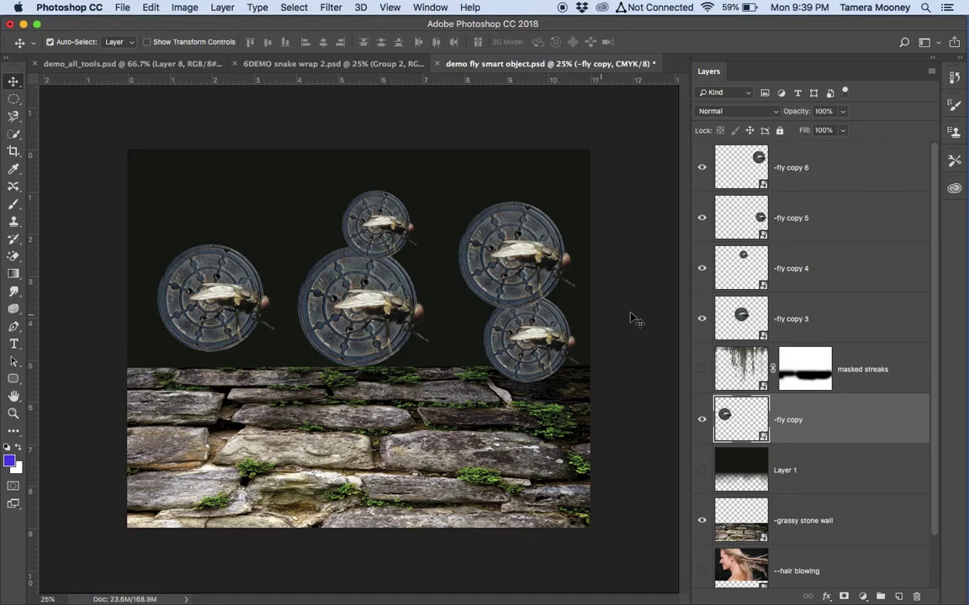
# Step: Open the -fly copy 3 smart object, hide its -Sewer circle layer, and save and close its contents
pyautogui.click(703, 321)
pyautogui.click(702, 320)
pyautogui.scroll(-2, 752, 370)
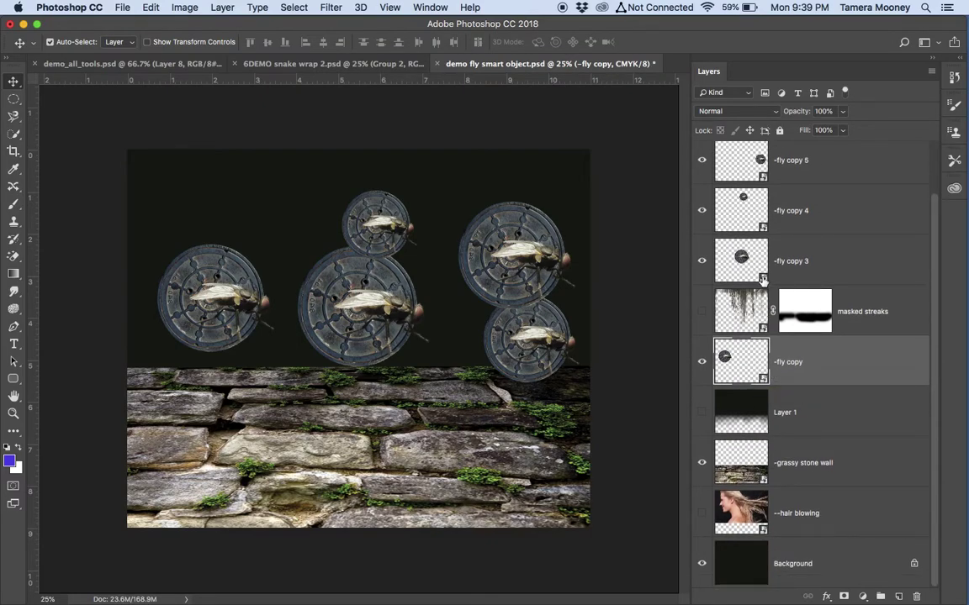
pyautogui.doubleClick(762, 275)
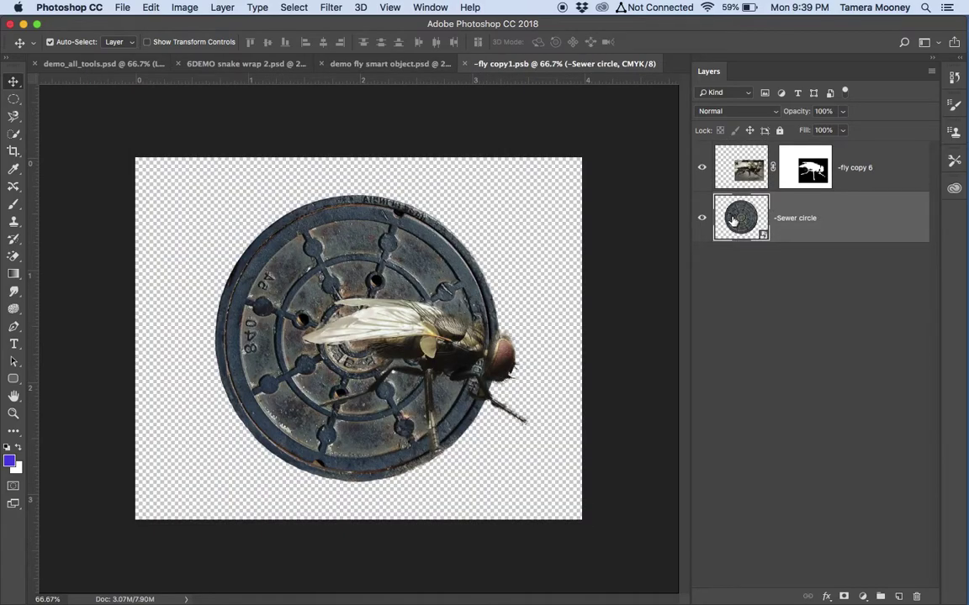
pyautogui.click(702, 217)
pyautogui.press('super+s')
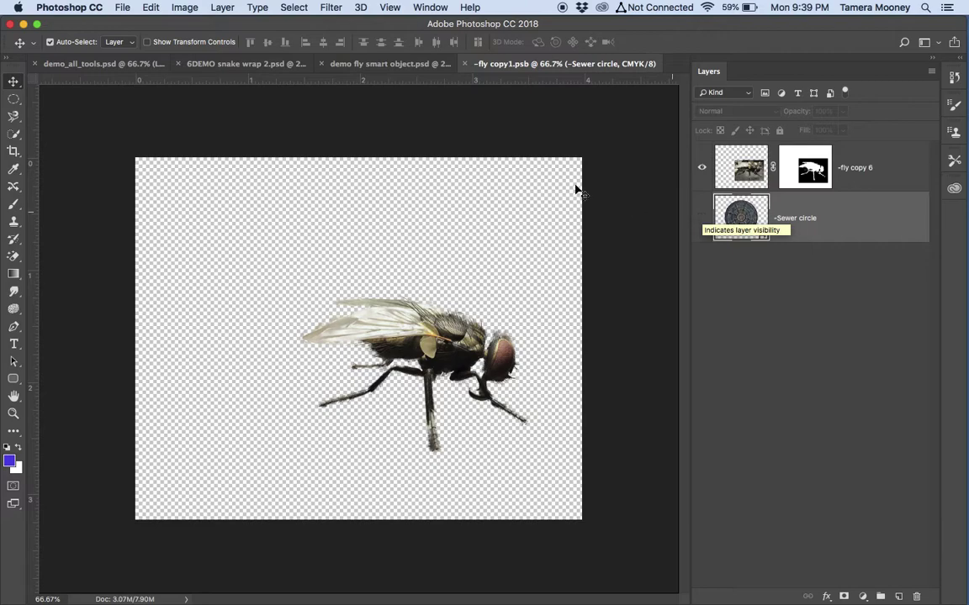
pyautogui.click(467, 64)
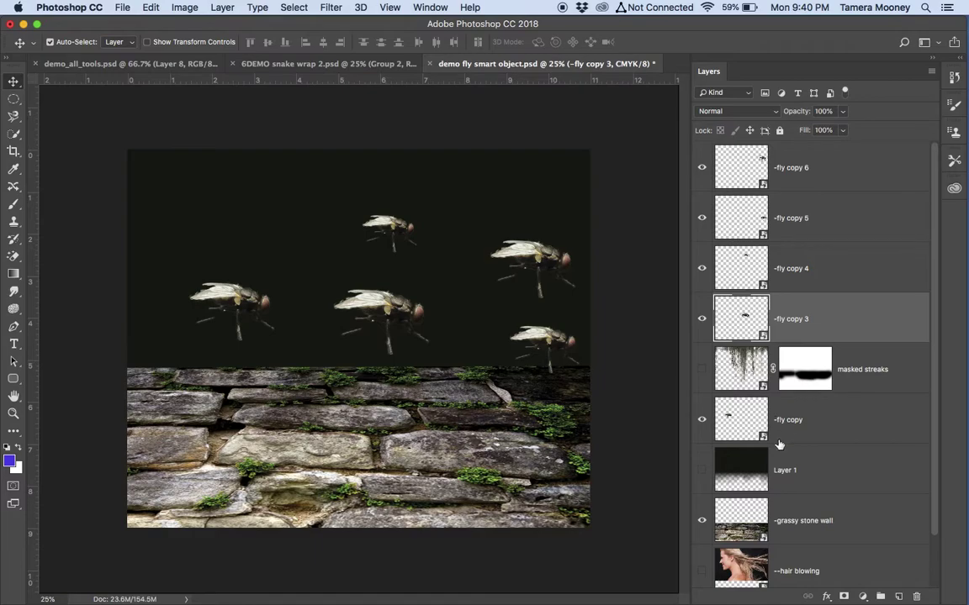
# Step: Create a new empty layer directly beneath the -fly copy layer
pyautogui.click(702, 471)
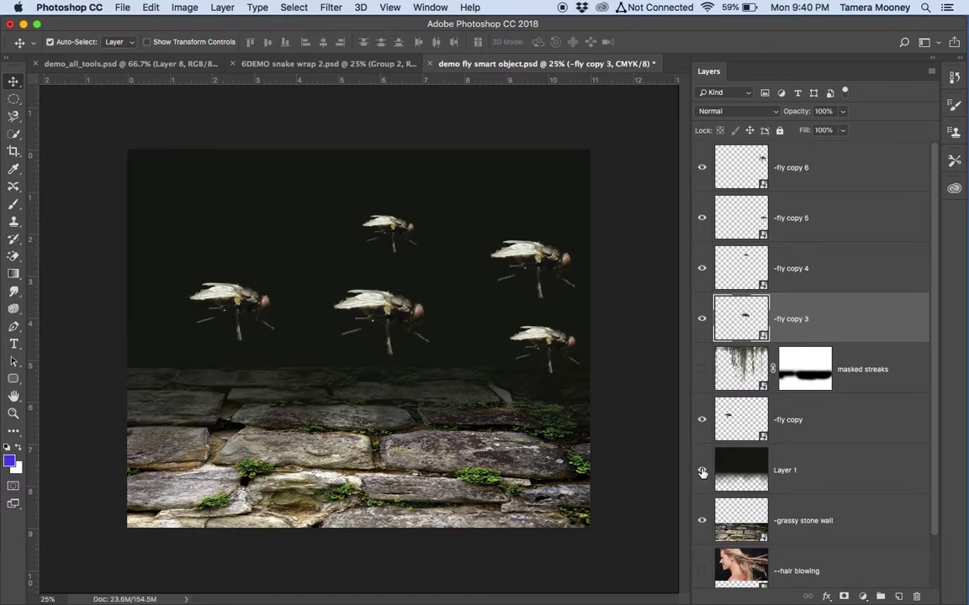
pyautogui.click(702, 471)
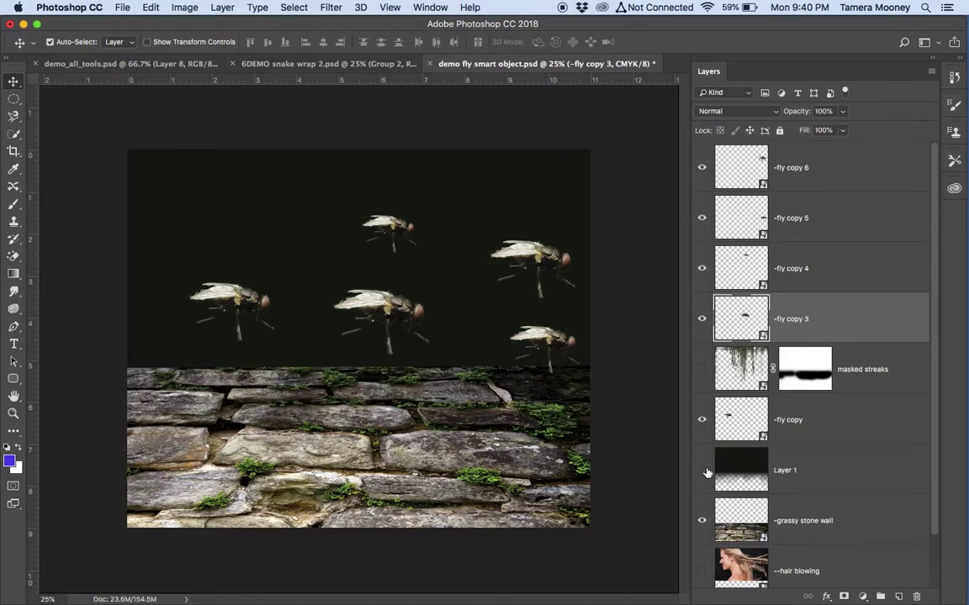
pyautogui.click(829, 424)
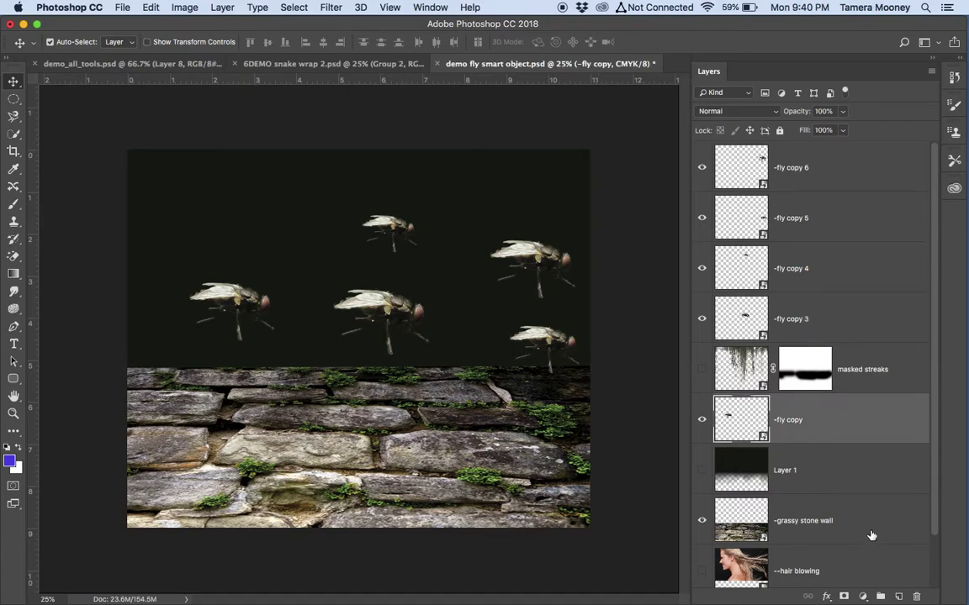
pyautogui.keyDown('super'); pyautogui.click(898, 596); pyautogui.keyUp('super')
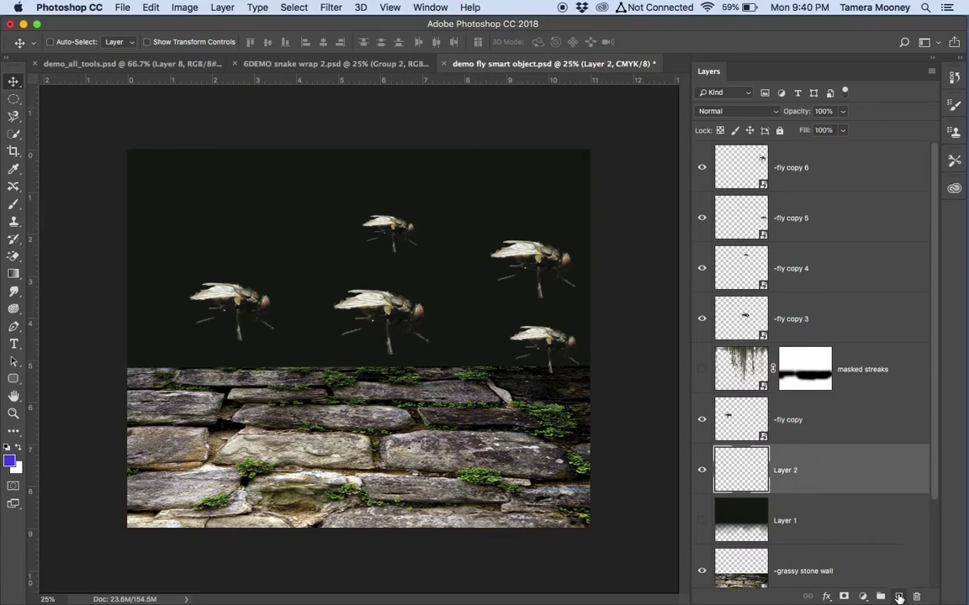
# Step: Sample a dark green from the foliage along the top of the stone wall as the foreground color
pyautogui.click(14, 275)
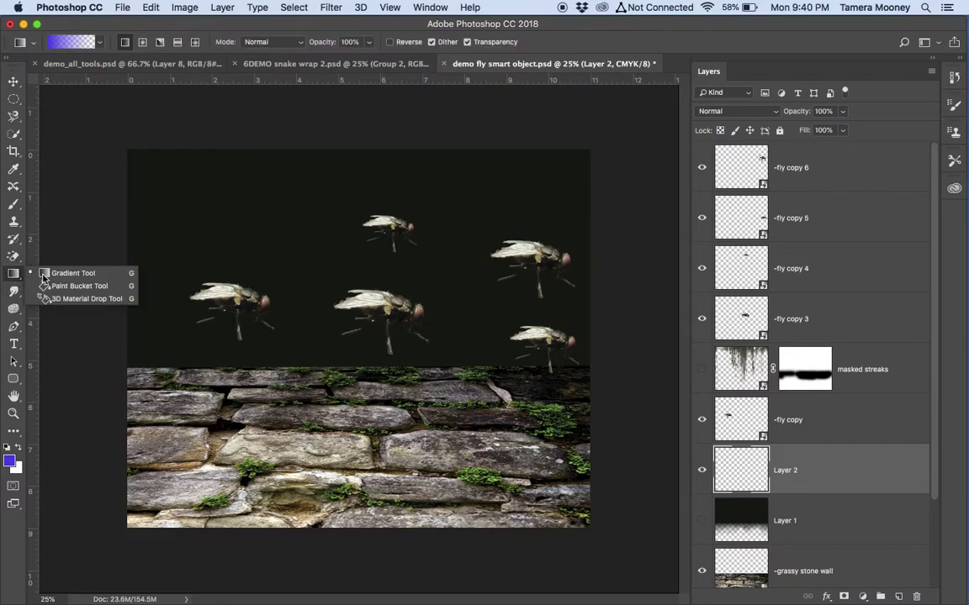
pyautogui.click(54, 274)
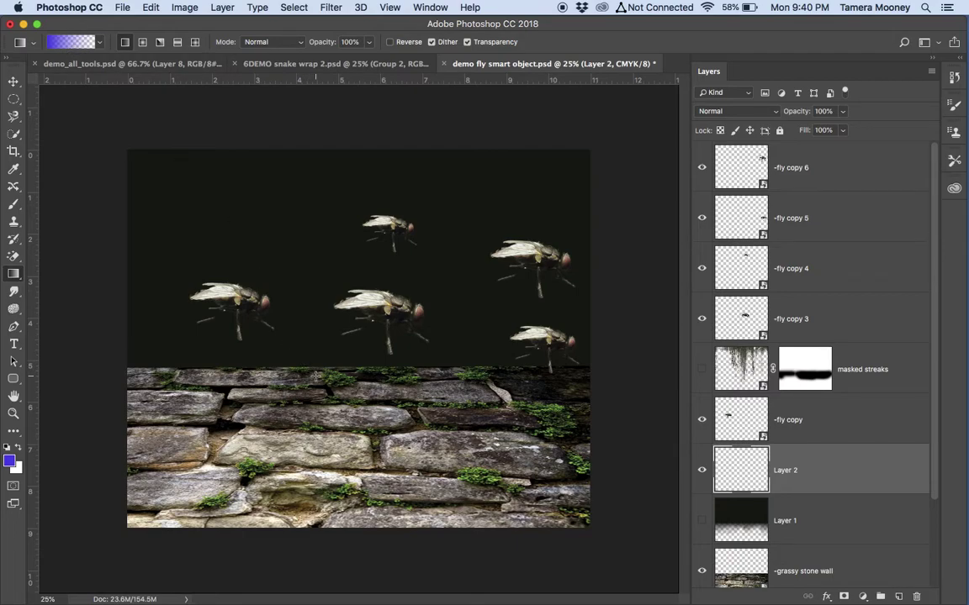
pyautogui.press('i')
pyautogui.click(328, 377)
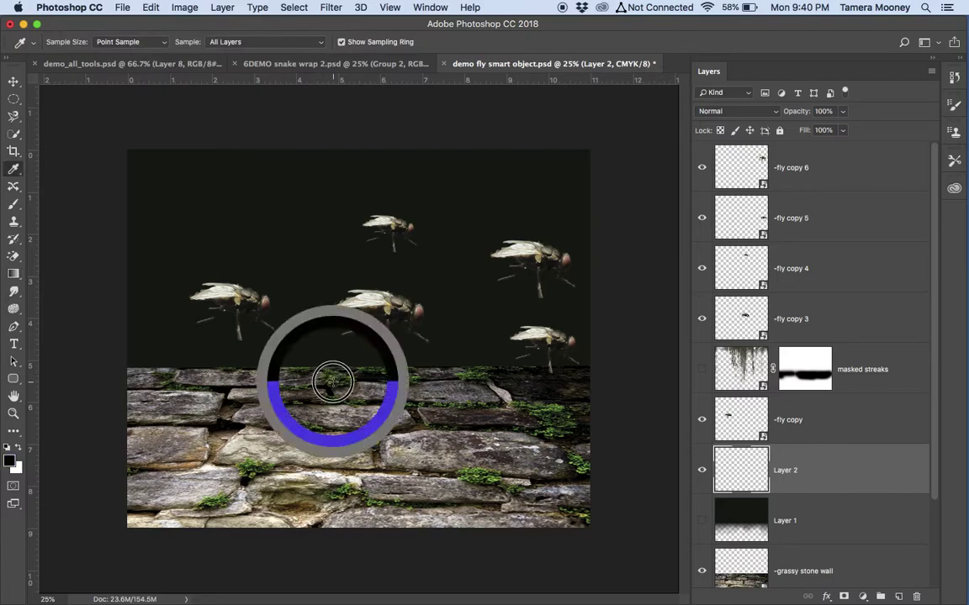
pyautogui.moveTo(328, 376); pyautogui.dragTo(331, 379)
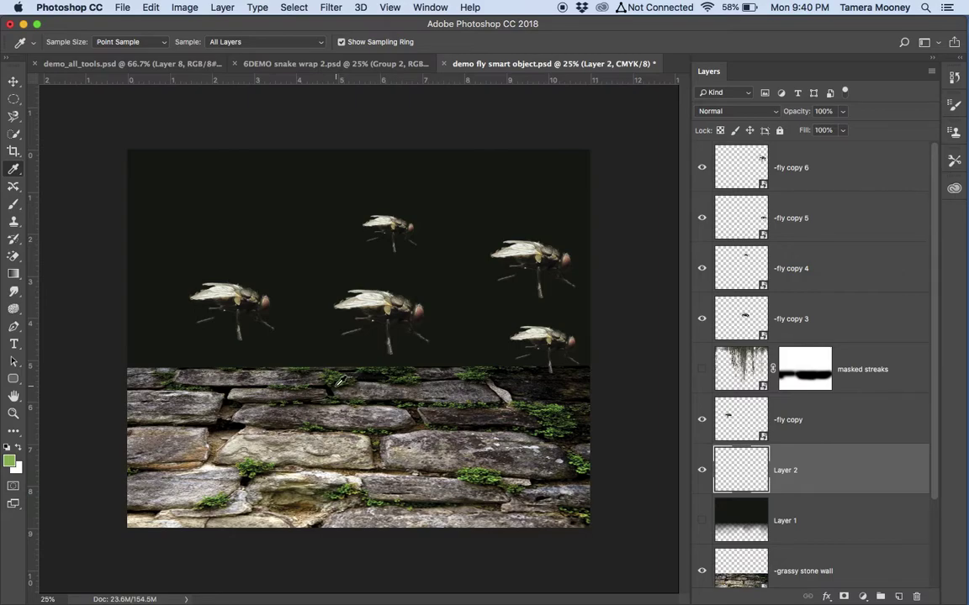
pyautogui.moveTo(337, 384)
pyautogui.mouseDown()
pyautogui.moveTo(329, 378)
pyautogui.moveTo(343, 376)
pyautogui.mouseUp()
pyautogui.press('super+equal')
pyautogui.press('super+equal')
pyautogui.press('super+equal')
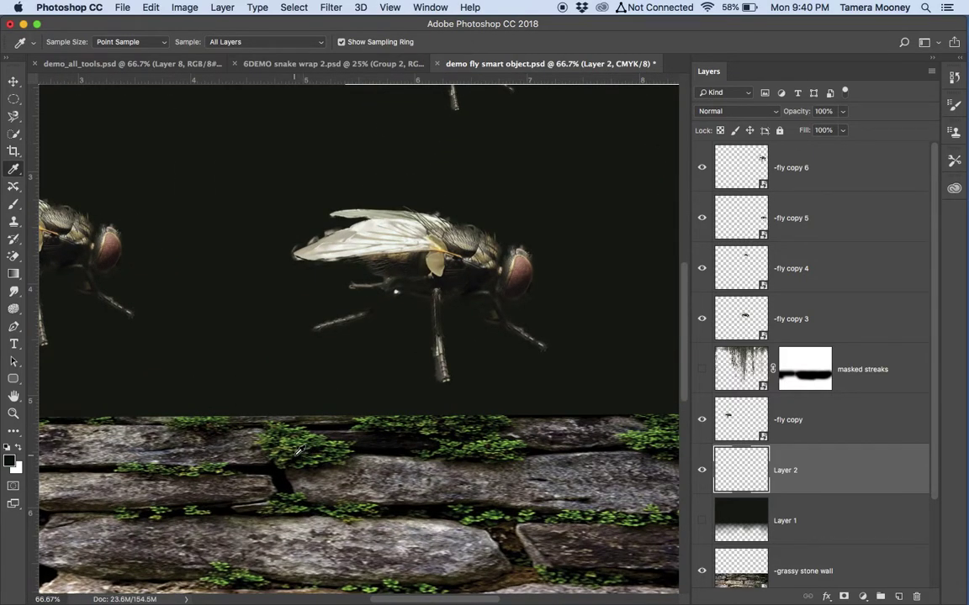
pyautogui.click(286, 448)
pyautogui.moveTo(286, 448)
pyautogui.mouseDown()
pyautogui.moveTo(259, 437)
pyautogui.moveTo(280, 439)
pyautogui.mouseUp()
# Step: Activate the Gradient tool and confirm Foreground to Transparent as its gradient in the Gradient Editor
pyautogui.press('g')
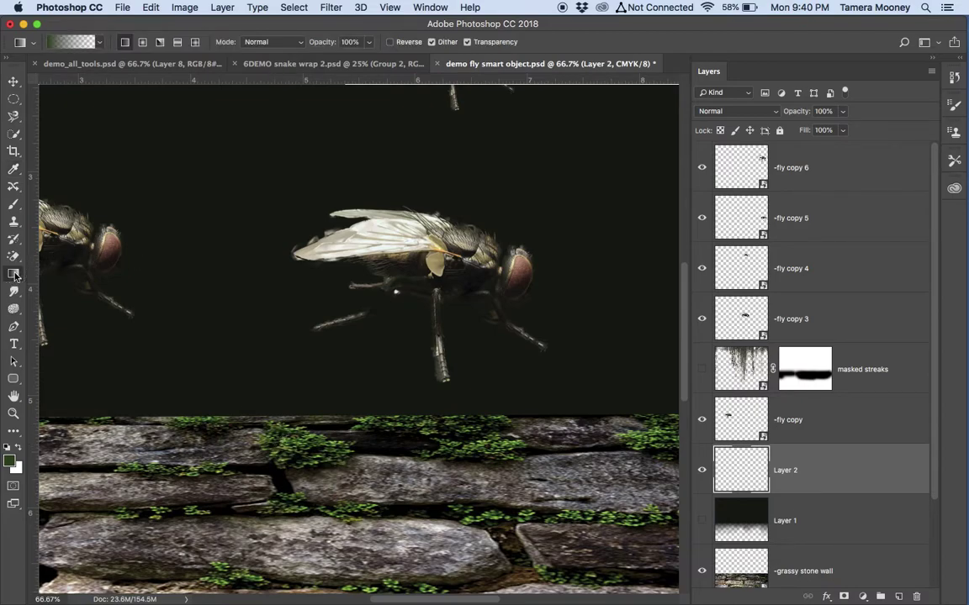
pyautogui.click(74, 42)
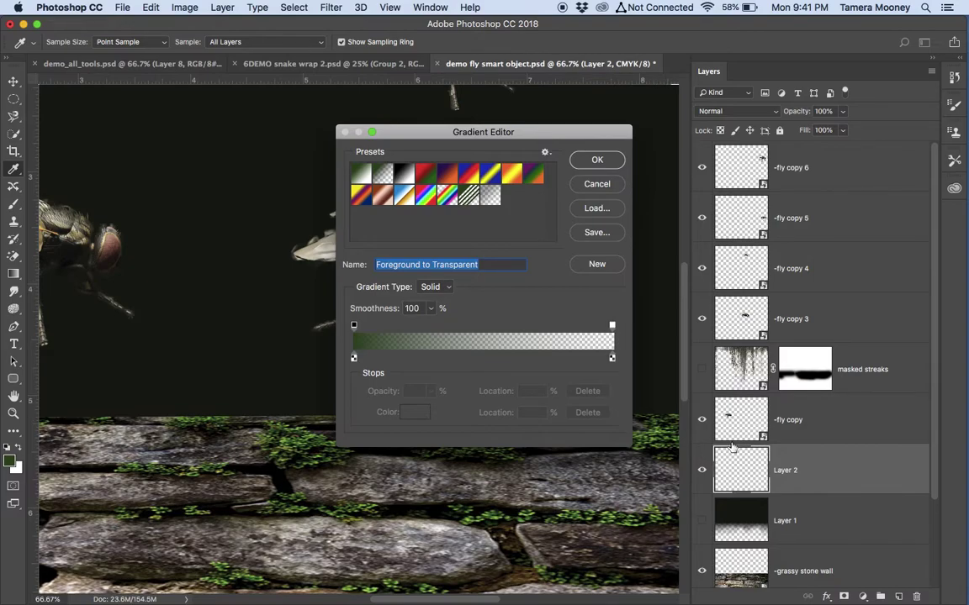
pyautogui.click(599, 160)
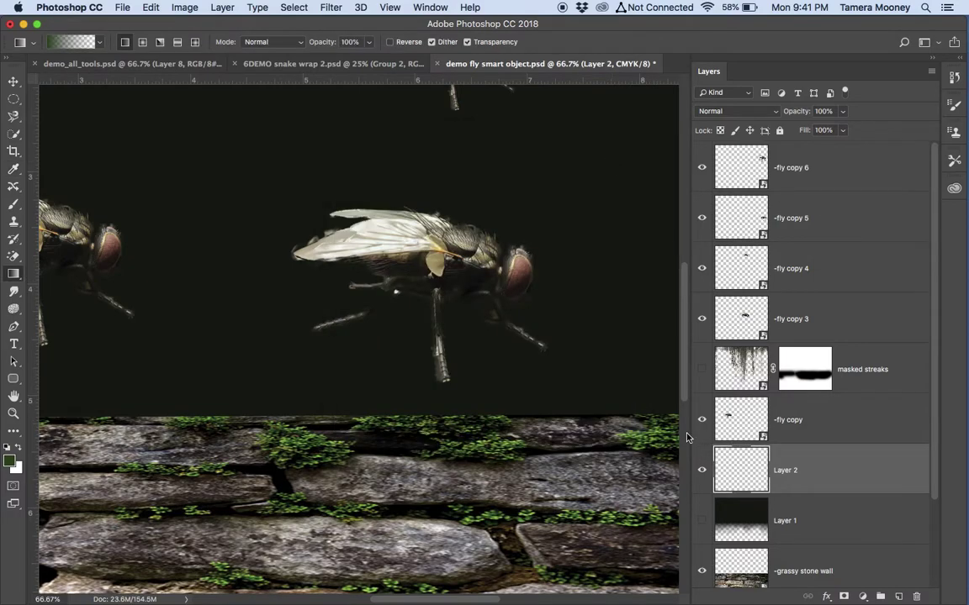
# Step: Try a green gradient on Layer 2 running from just above the wall down into its upper stones, and undo it
pyautogui.press('super+minus')
pyautogui.press('super+minus')
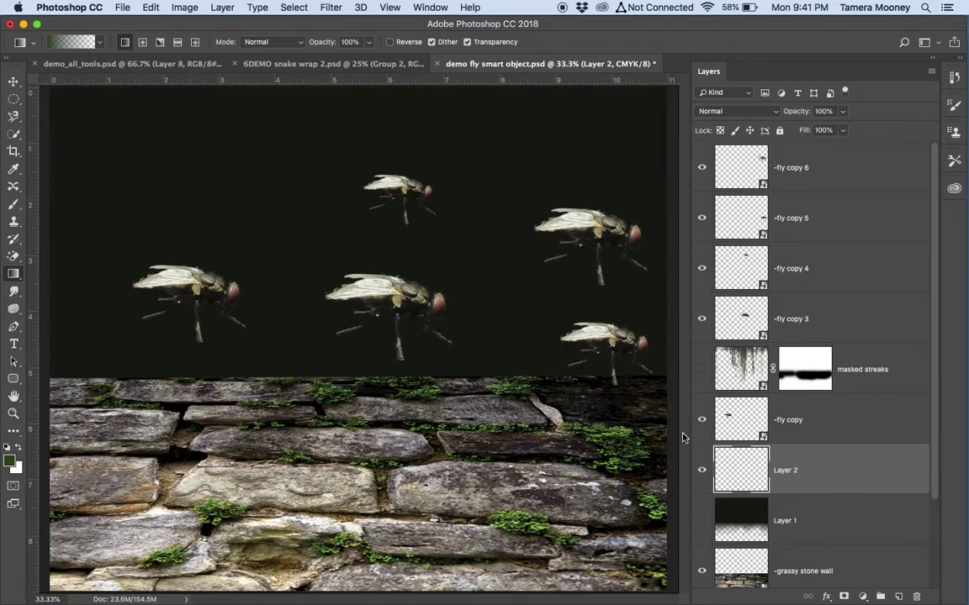
pyautogui.moveTo(321, 351); pyautogui.dragTo(319, 435)
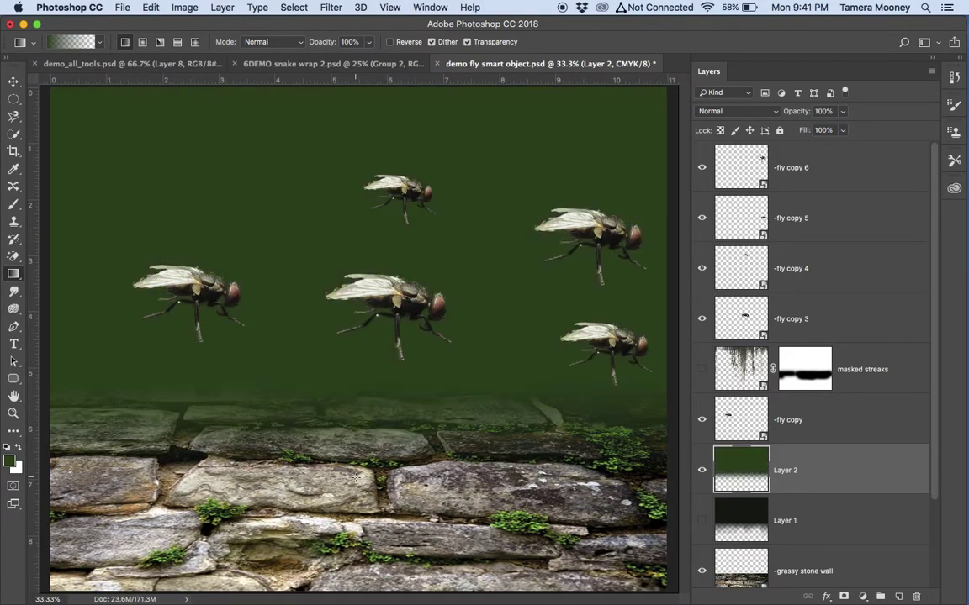
pyautogui.press('super+z')
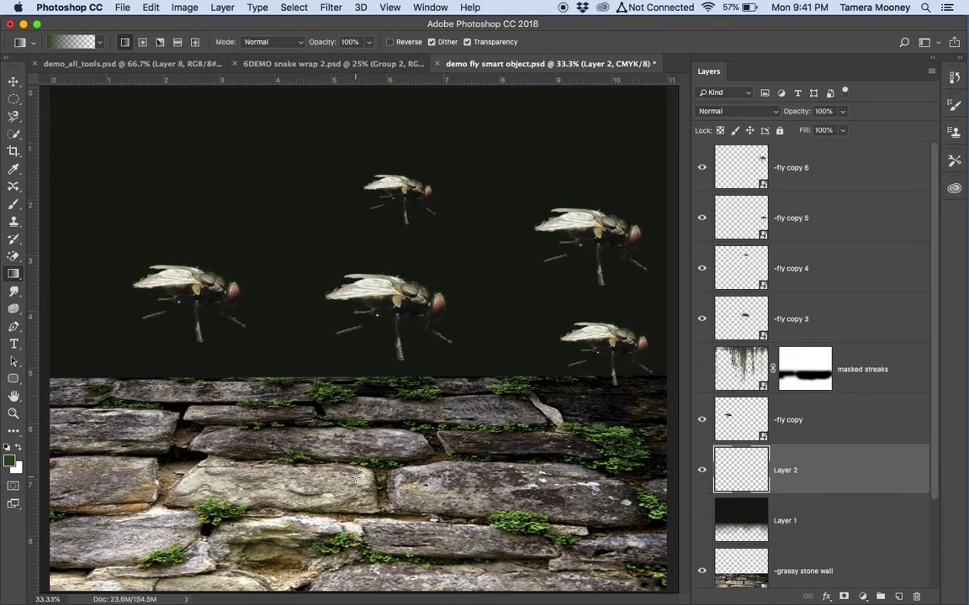
# Step: Try a green gradient on Layer 2 running upward from the wall's lowest stones to its upper stones, and undo it
pyautogui.press('super+minus')
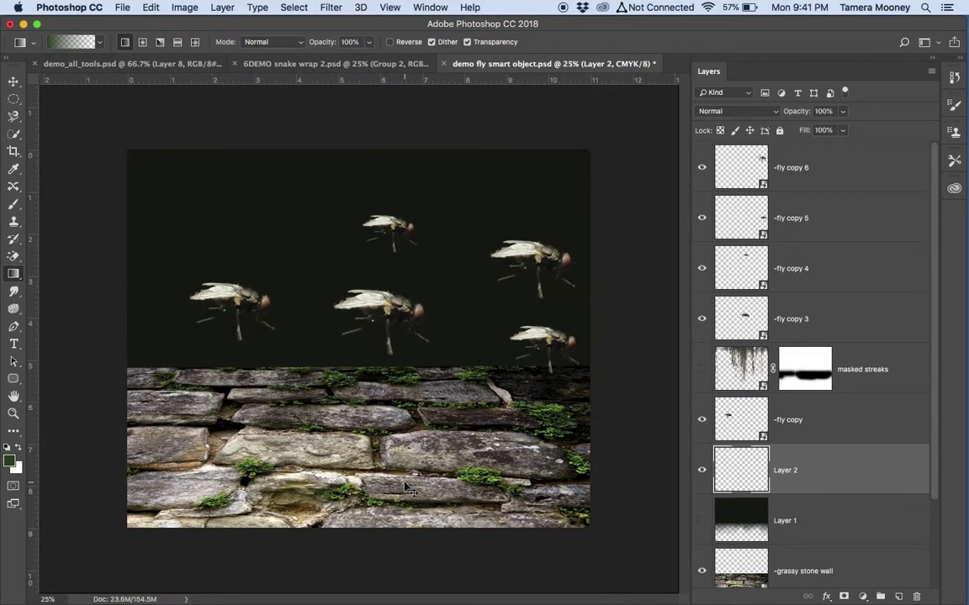
pyautogui.moveTo(350, 496); pyautogui.dragTo(351, 409)
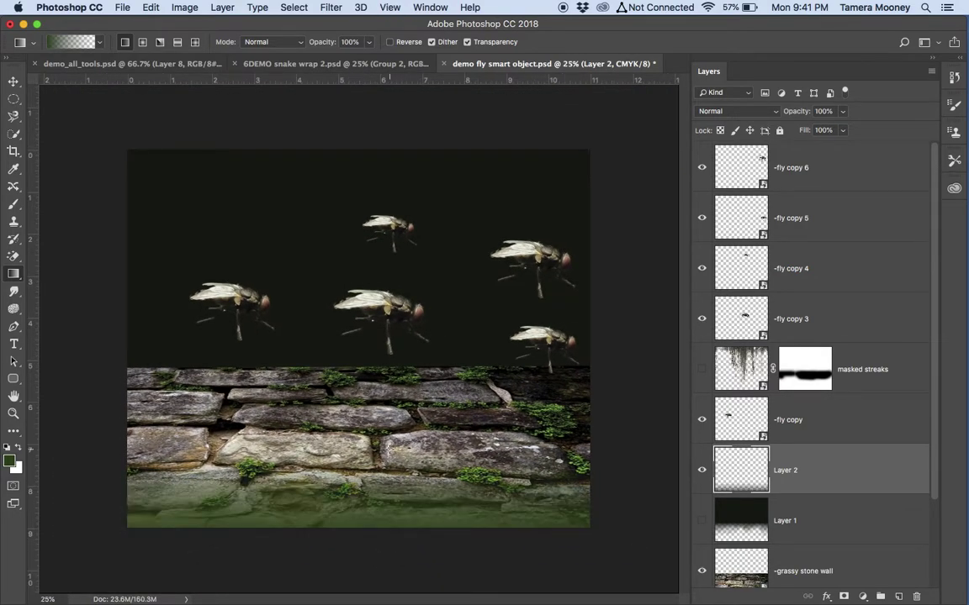
pyautogui.press('super+z')
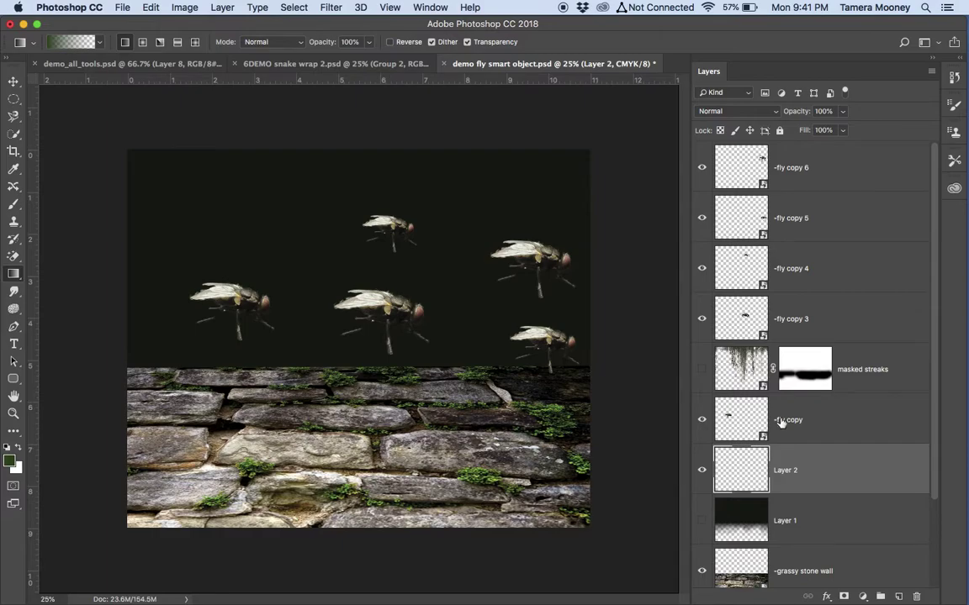
# Step: Try a shorter downward green gradient on Layer 2 across the wall's top edge, and undo it
pyautogui.scroll(-2, 785, 473)
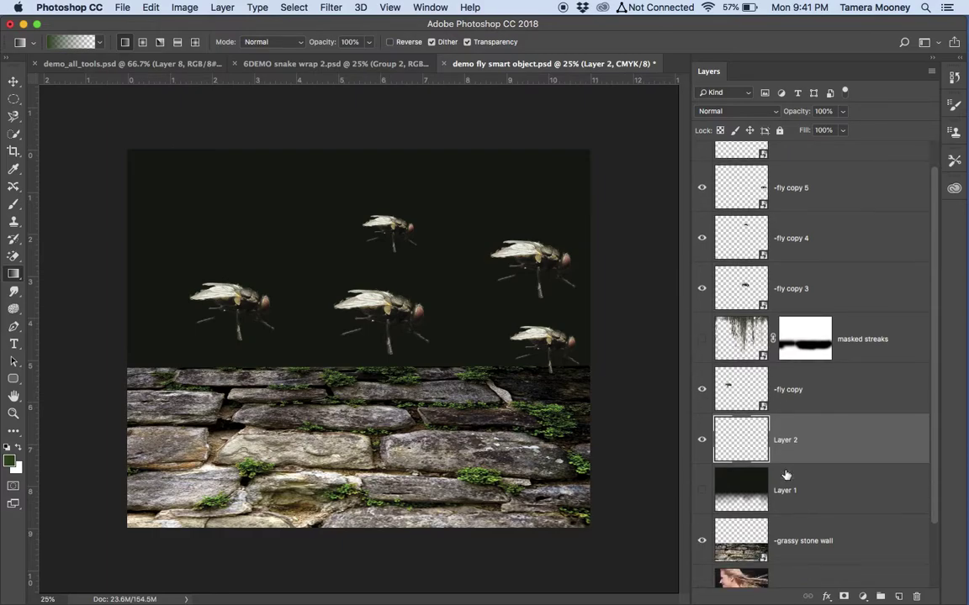
pyautogui.moveTo(455, 360); pyautogui.dragTo(455, 412)
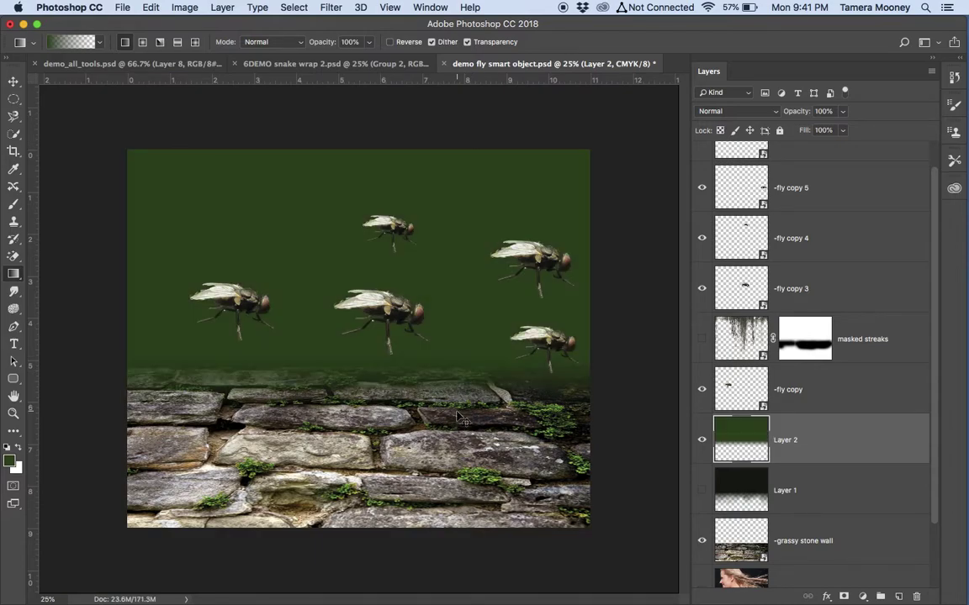
pyautogui.press('super+z')
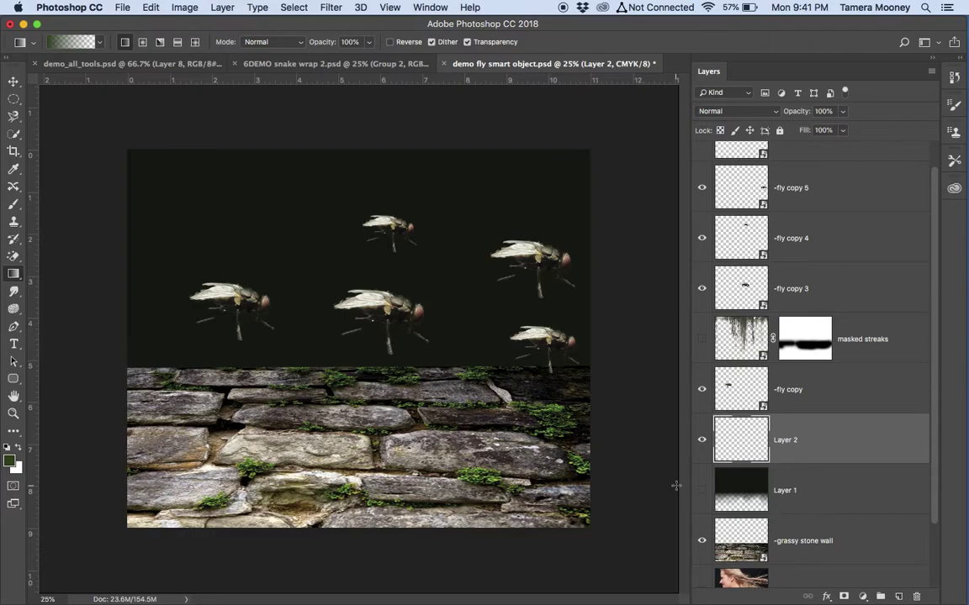
# Step: Draw a long green-to-transparent gradient on Layer 2 from just above the canvas down to the middle of the stone wall
pyautogui.click(702, 491)
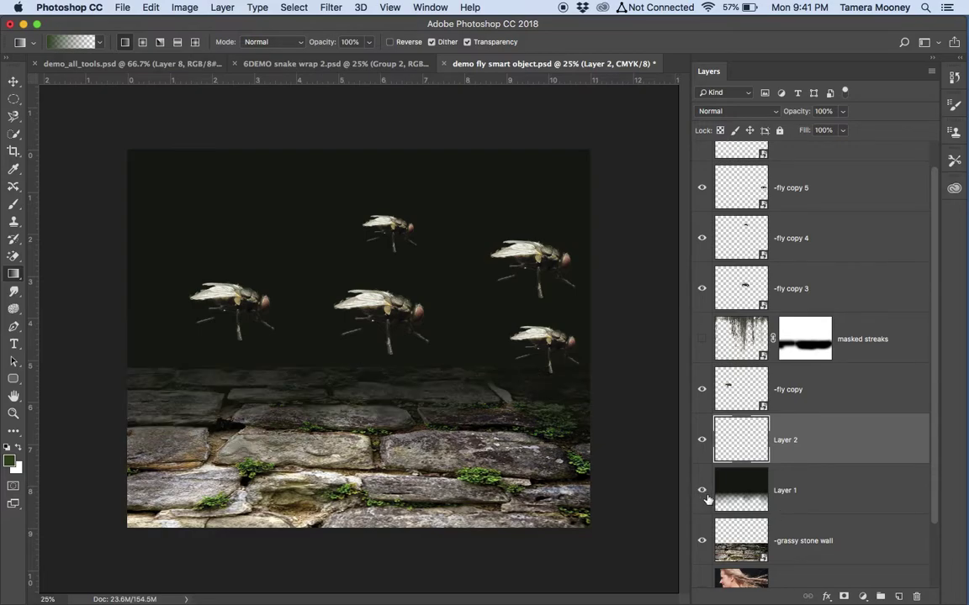
pyautogui.click(702, 491)
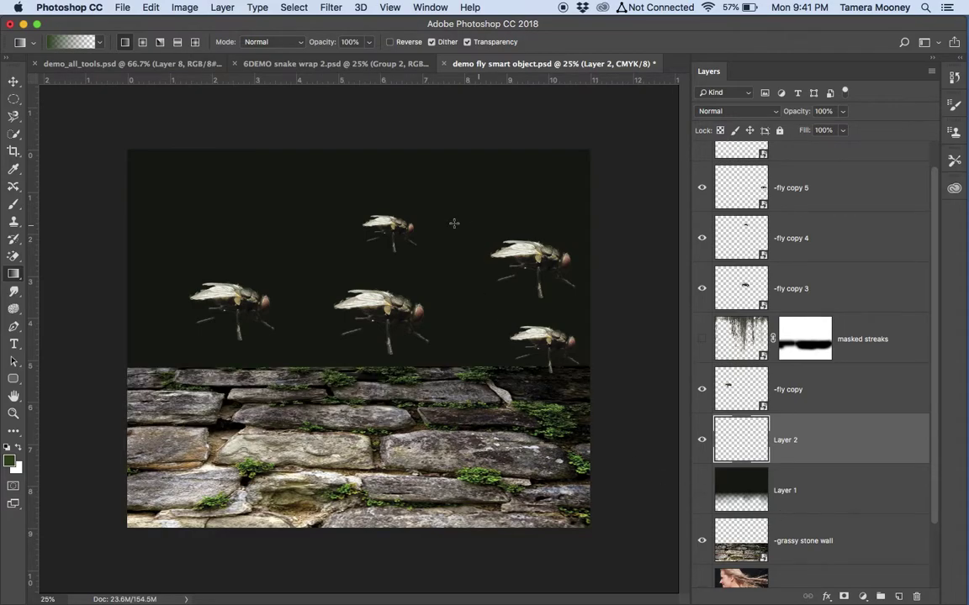
pyautogui.moveTo(411, 132); pyautogui.dragTo(402, 461)
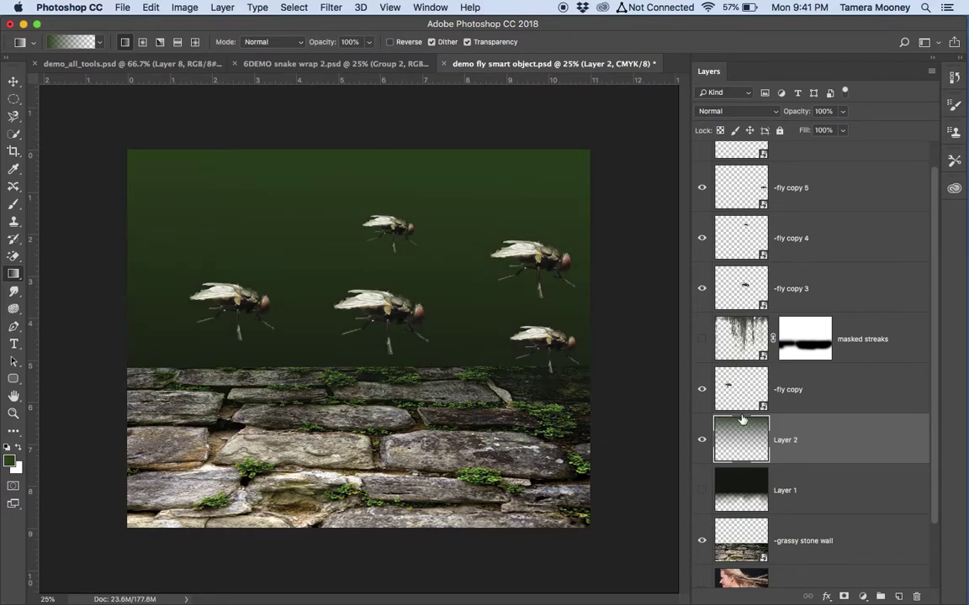
# Step: Move Layer 2 beneath Layer 1 in the layer stack and hide Layer 2
pyautogui.scroll(-1, 765, 466)
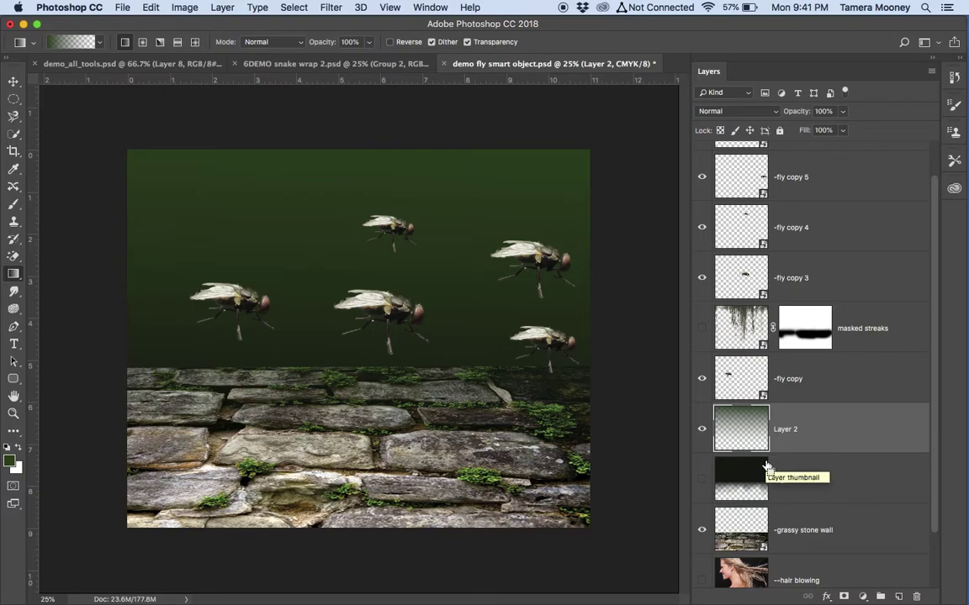
pyautogui.press('super+bracketleft')
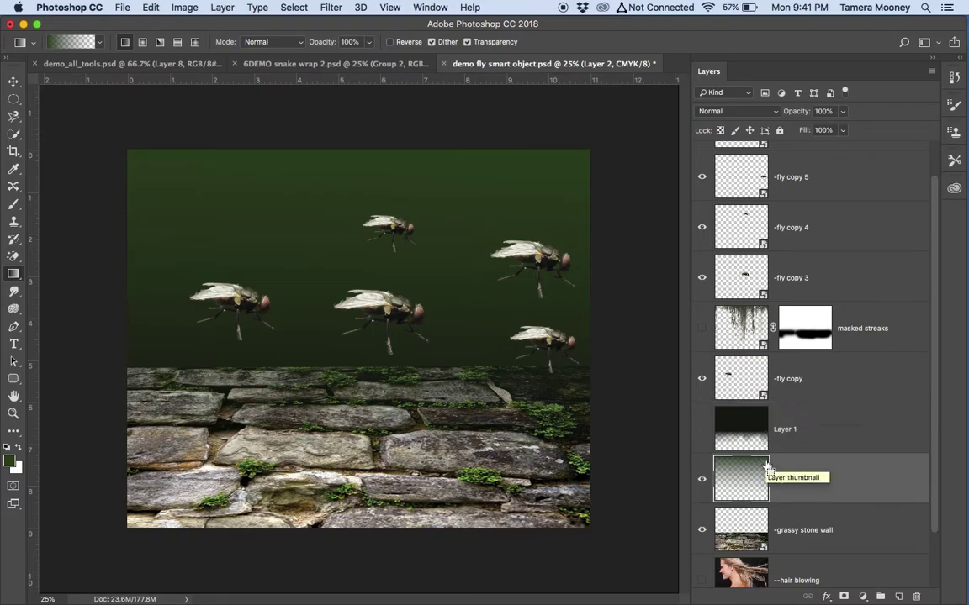
pyautogui.click(702, 480)
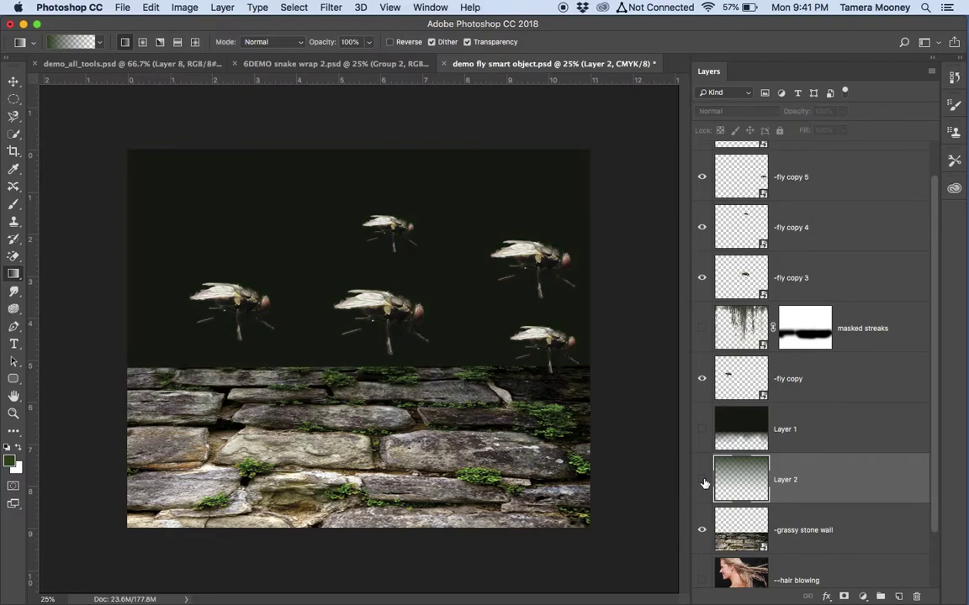
# Step: Show Layer 2 and clip it to the grassy stone wall layer beneath it
pyautogui.click(703, 480)
pyautogui.click(703, 530)
pyautogui.click(702, 531)
pyautogui.moveTo(766, 493); pyautogui.dragTo(777, 496)
pyautogui.keyDown('alt'); pyautogui.click(778, 497); pyautogui.keyUp('alt')
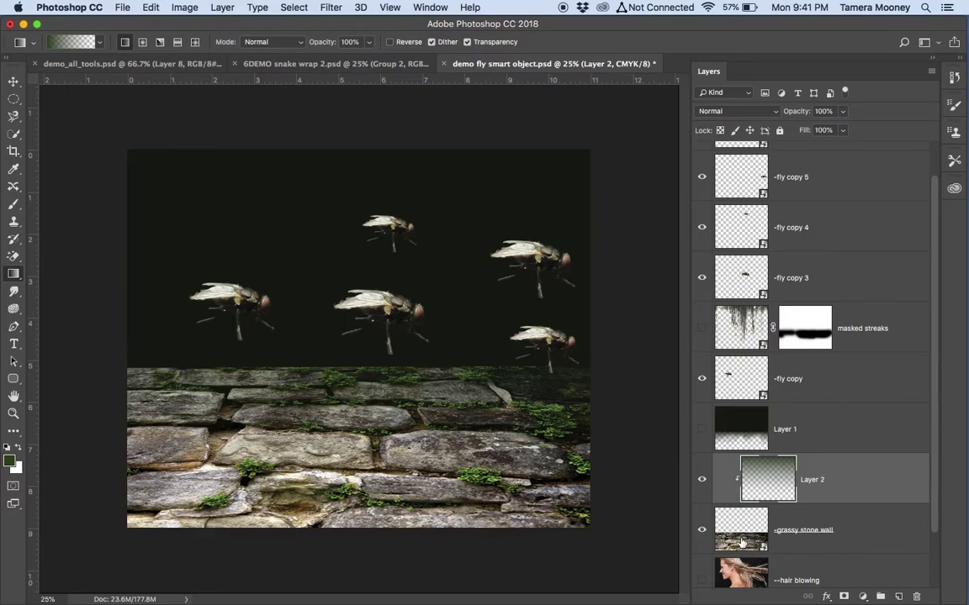
# Step: Try a downward green gradient on the clipped Layer 2 from just above the wall to its middle stones, and undo it
pyautogui.moveTo(412, 357); pyautogui.dragTo(413, 459)
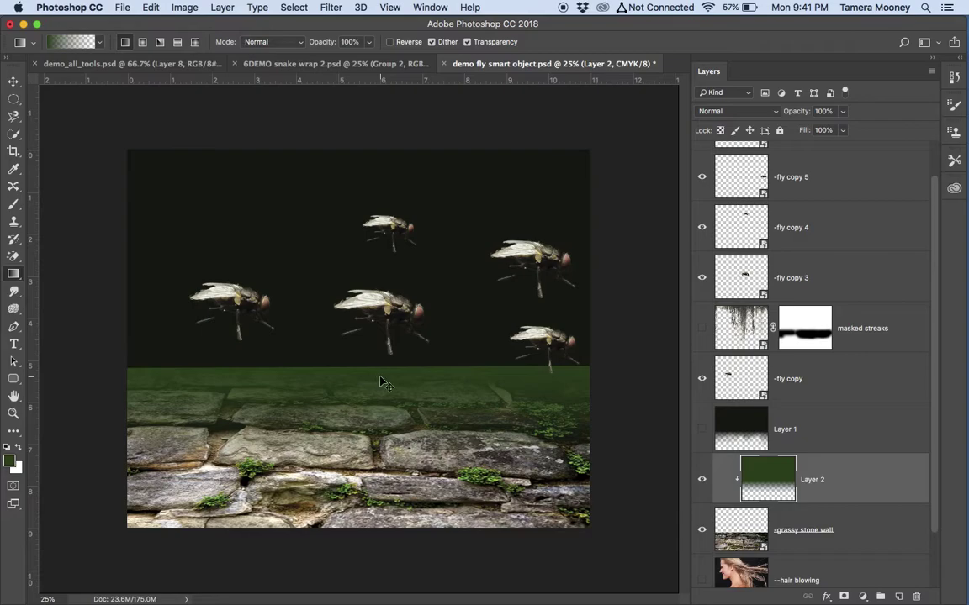
pyautogui.press('super+z')
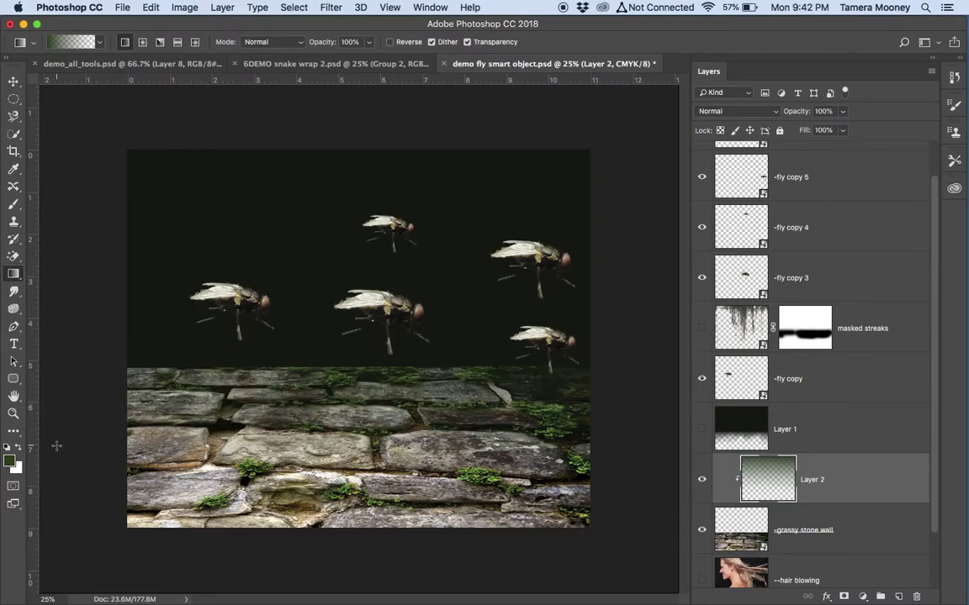
# Step: Choose a darker green foreground color and draw a downward gradient on Layer 2 from above the wall to its middle stones
pyautogui.click(10, 461)
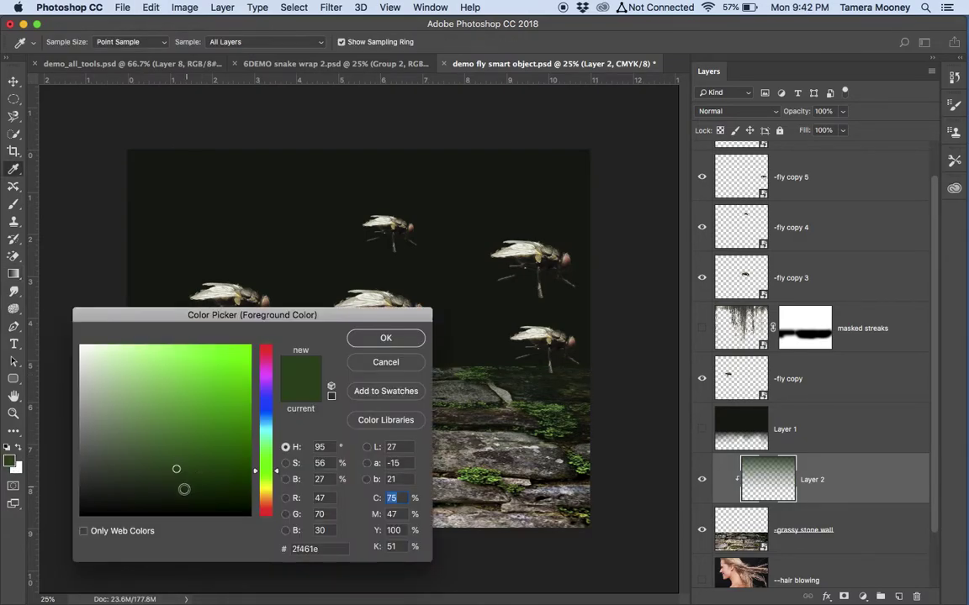
pyautogui.click(178, 491)
pyautogui.click(415, 339)
pyautogui.moveTo(374, 316); pyautogui.dragTo(376, 463)
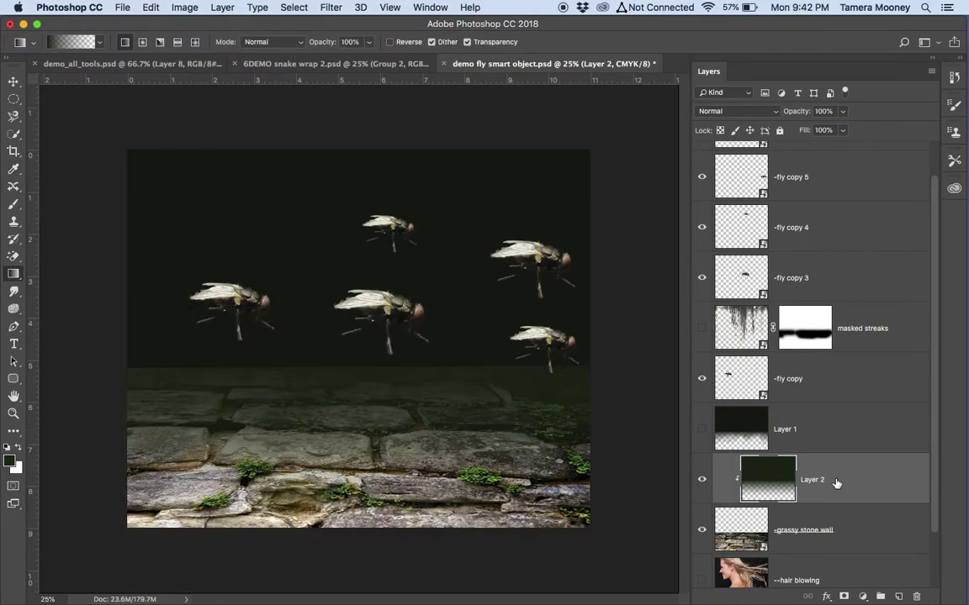
# Step: Set Layer 2's blending mode to Multiply and cycle through the following modes up to Soft Light
pyautogui.click(768, 112)
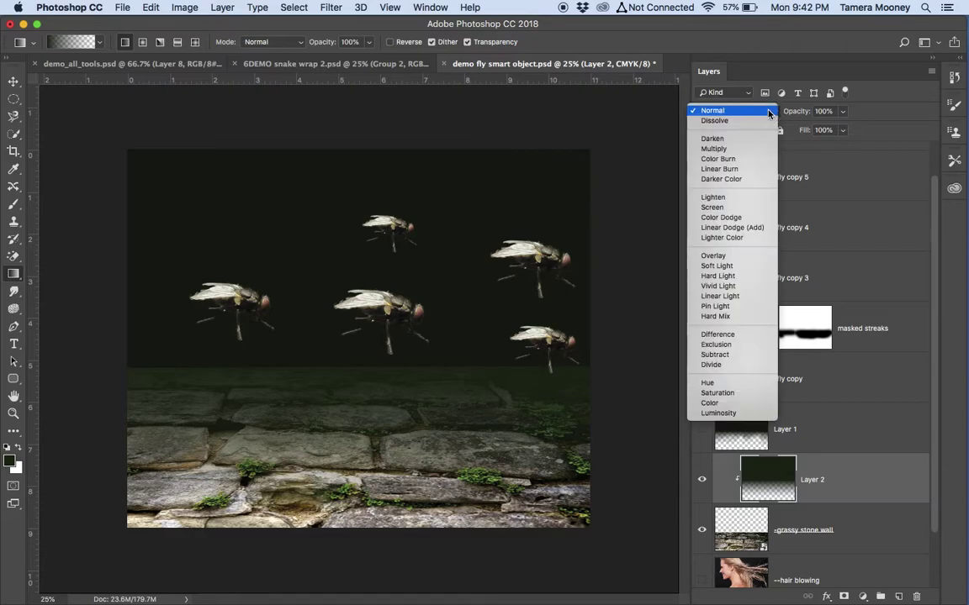
pyautogui.click(760, 149)
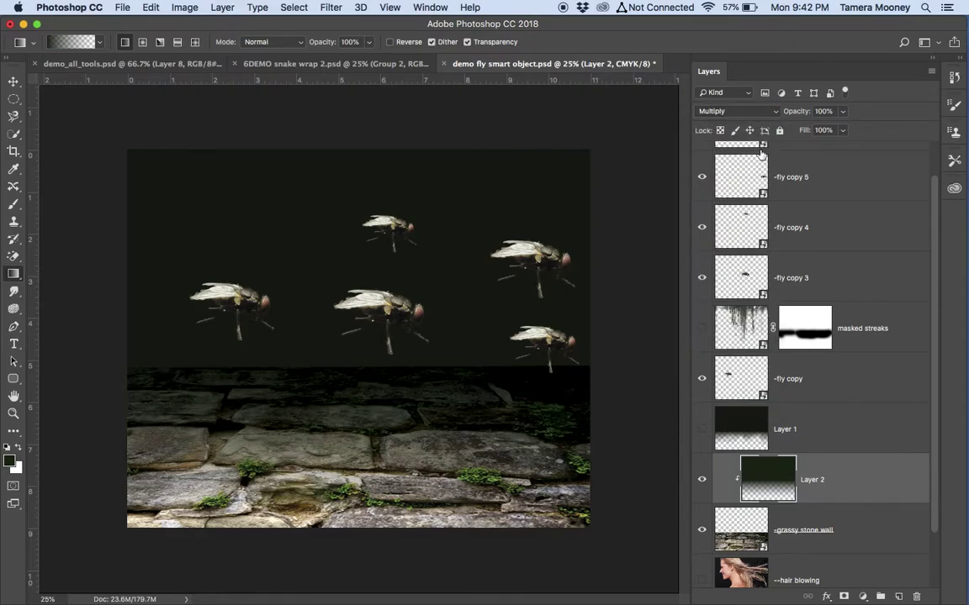
pyautogui.click(13, 82)
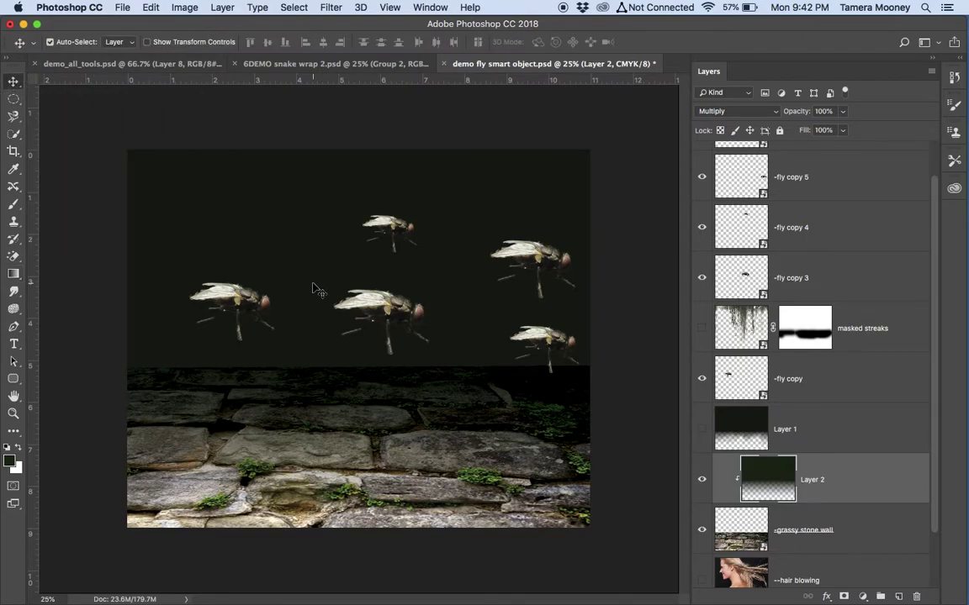
pyautogui.hotkey('shift', '=')
pyautogui.hotkey('shift', '=')
pyautogui.hotkey('shift', '=')
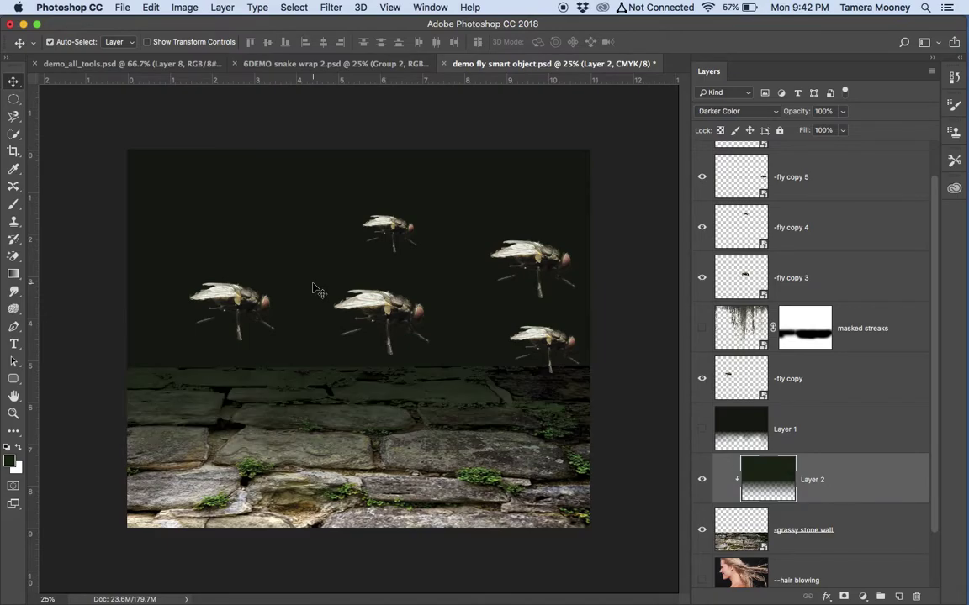
pyautogui.hotkey('shift', '=')
pyautogui.hotkey('shift', '=')
pyautogui.hotkey('shift', '=')
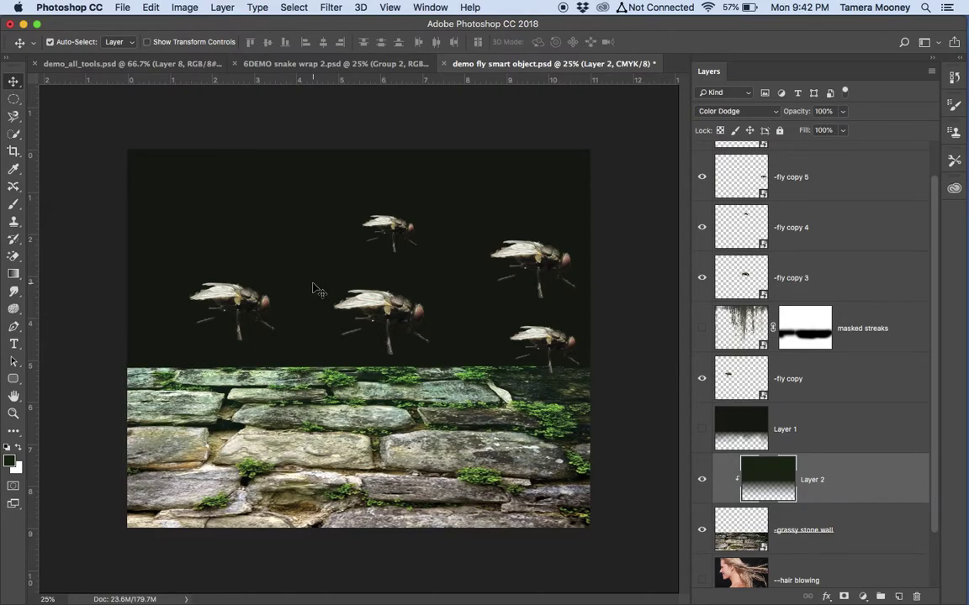
pyautogui.hotkey('shift', '=')
pyautogui.hotkey('shift', '=')
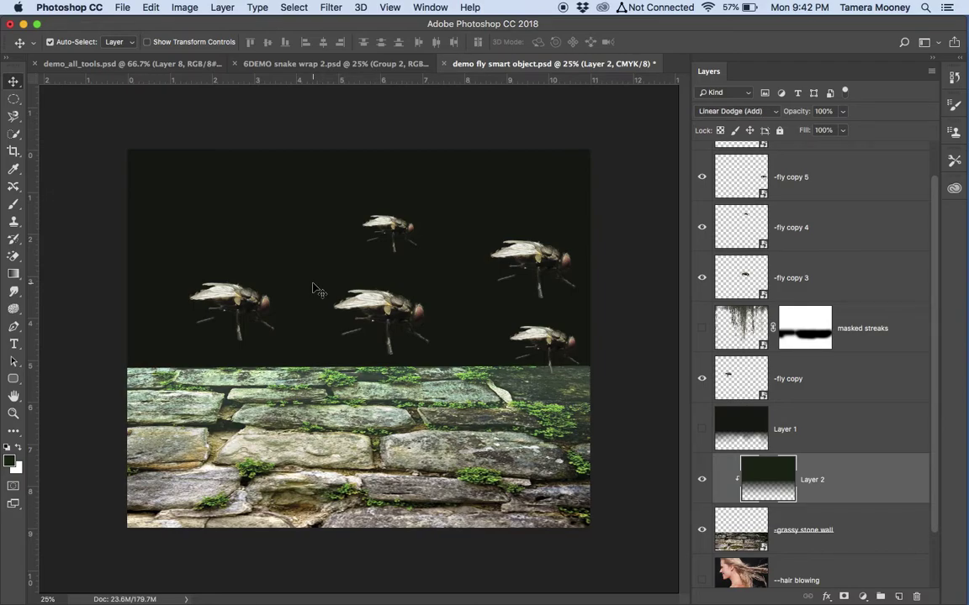
pyautogui.hotkey('shift', '=')
pyautogui.hotkey('shift', '=')
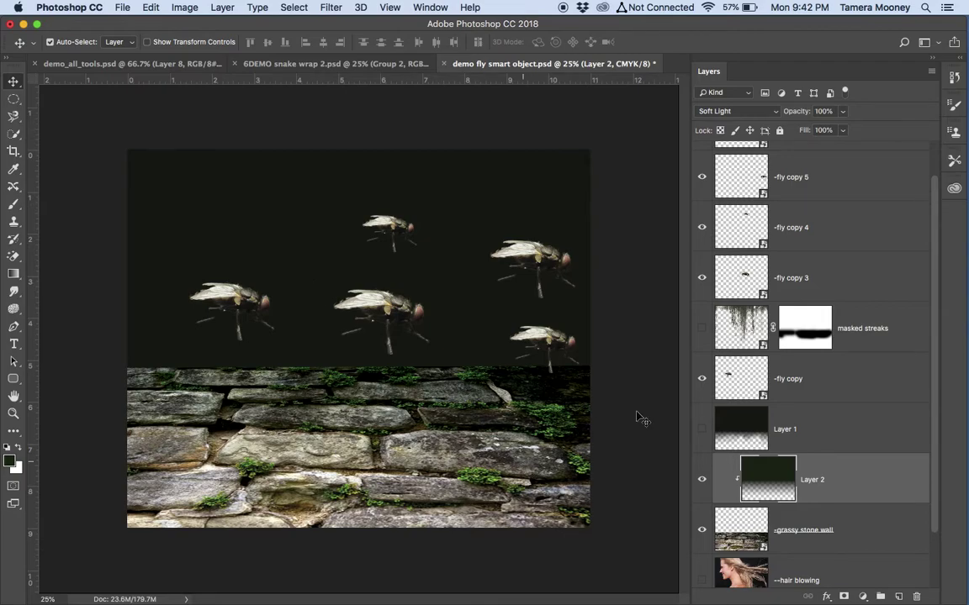
# Step: Show Layer 1 to preview its dark gradient over the wall, and hide it again
pyautogui.click(787, 430)
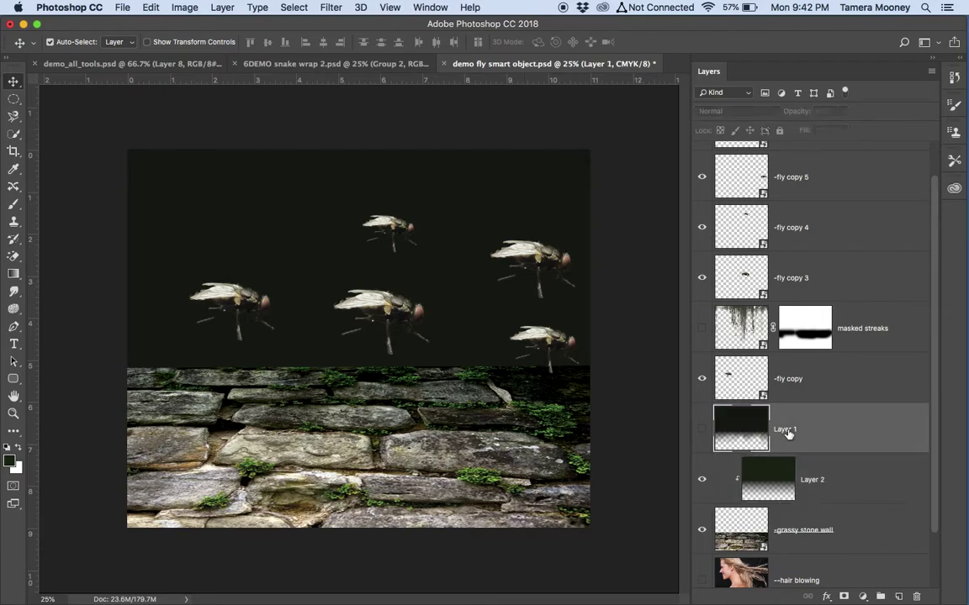
pyautogui.click(702, 430)
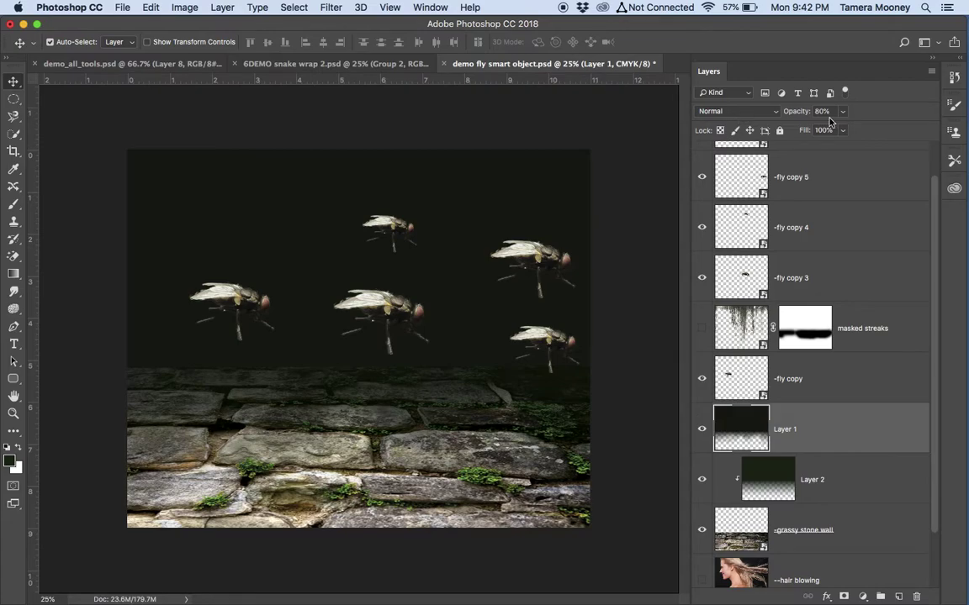
pyautogui.click(701, 429)
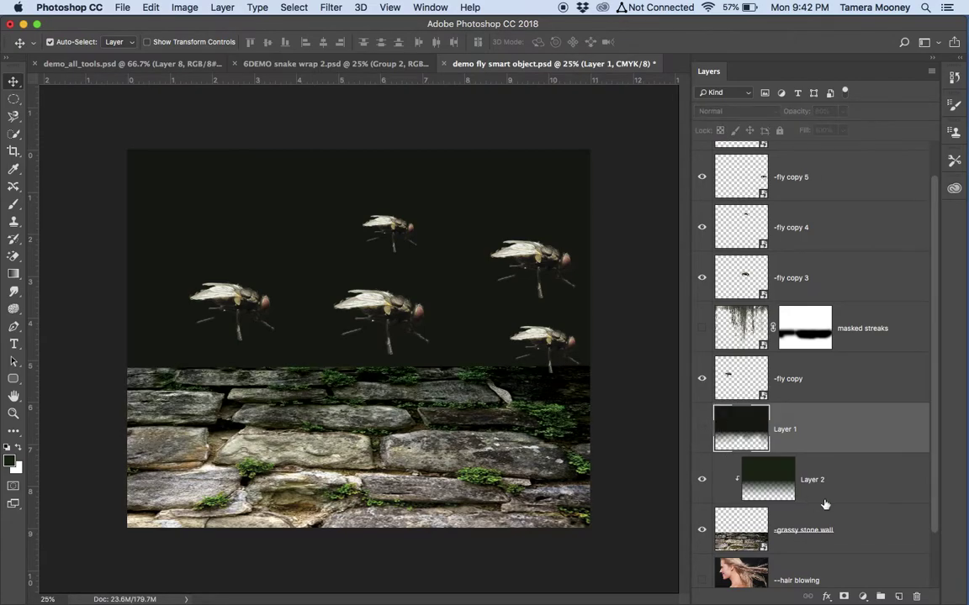
# Step: Try Layer 2 at 81% opacity, compare the wall with the layer off and on, and restore 100% opacity
pyautogui.click(824, 487)
pyautogui.moveTo(807, 114); pyautogui.dragTo(792, 119)
pyautogui.click(702, 481)
pyautogui.click(702, 482)
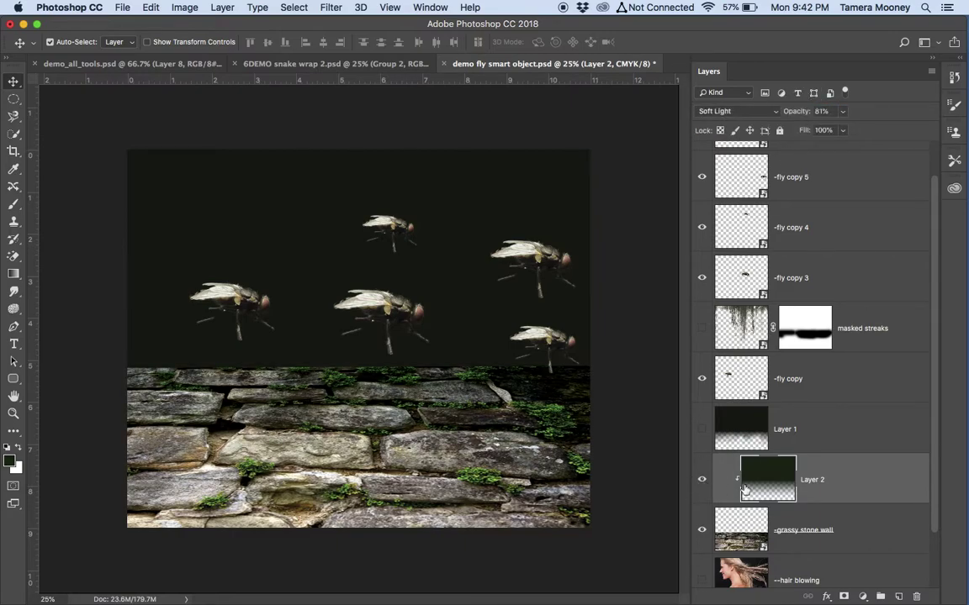
pyautogui.moveTo(791, 116); pyautogui.dragTo(809, 116)
# Step: Set Layer 2's blending mode to Hard Light and show the masked streaks layer and Layer 1
pyautogui.click(775, 113)
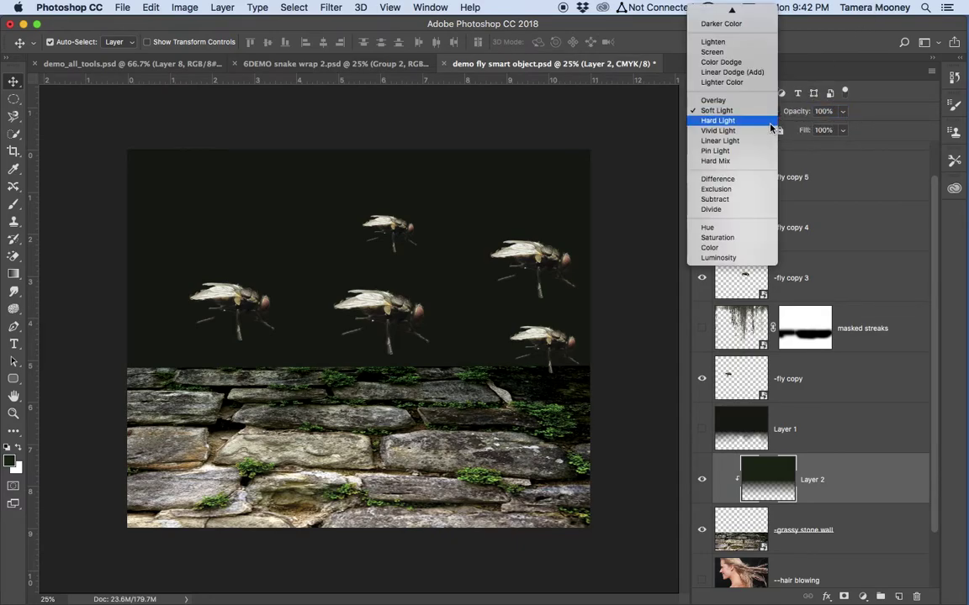
pyautogui.click(770, 127)
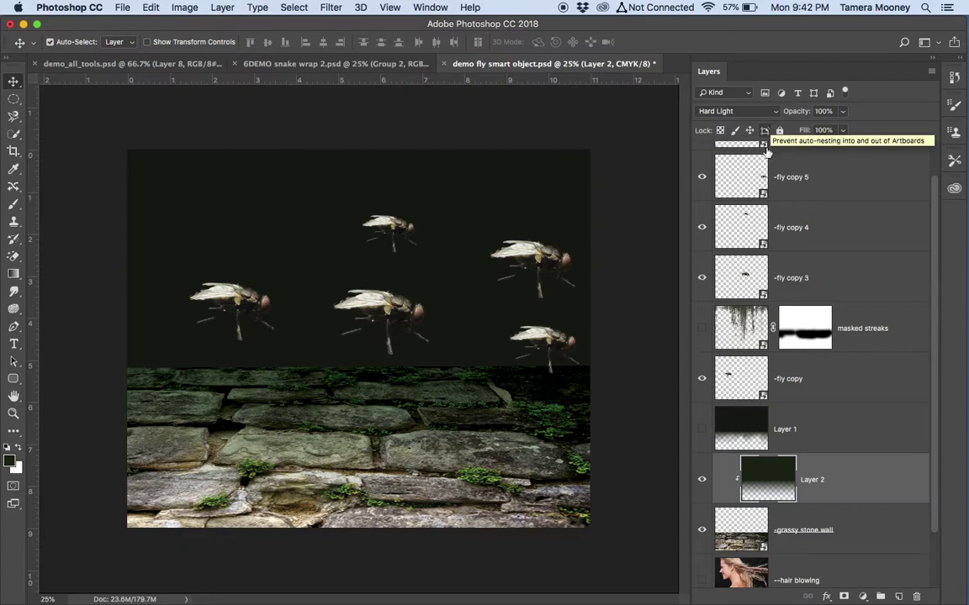
pyautogui.click(702, 328)
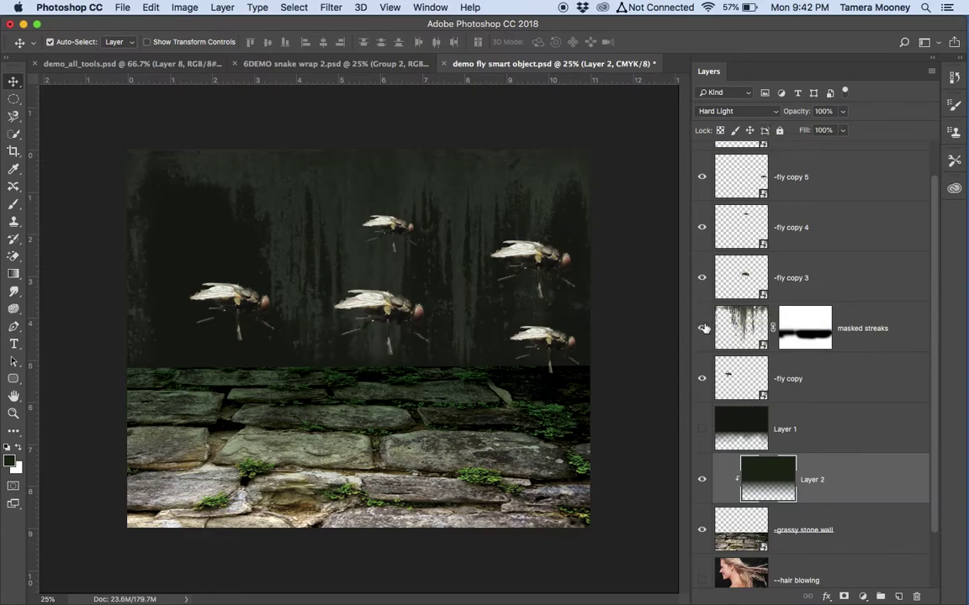
pyautogui.scroll(1, 704, 328)
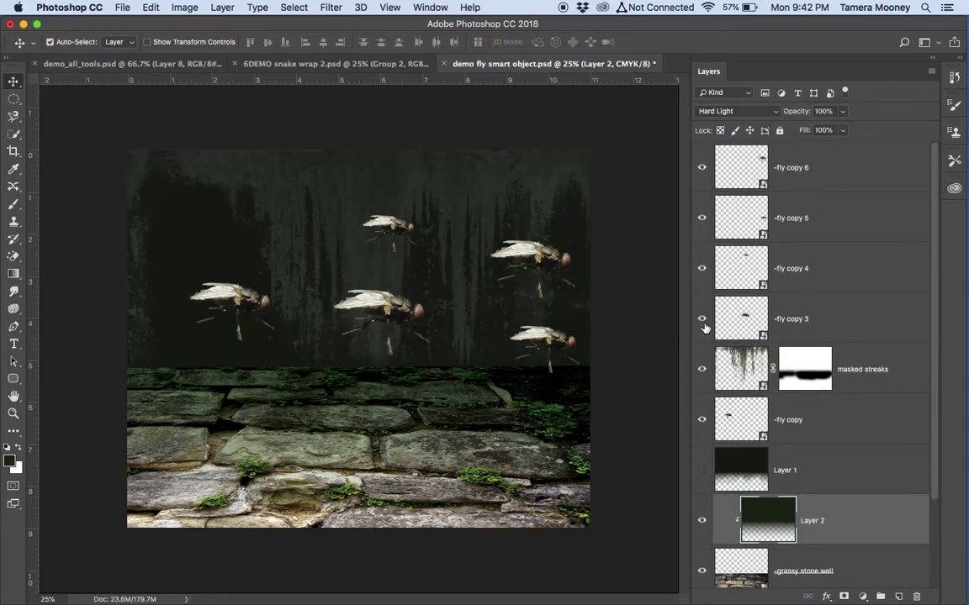
pyautogui.scroll(-2, 705, 328)
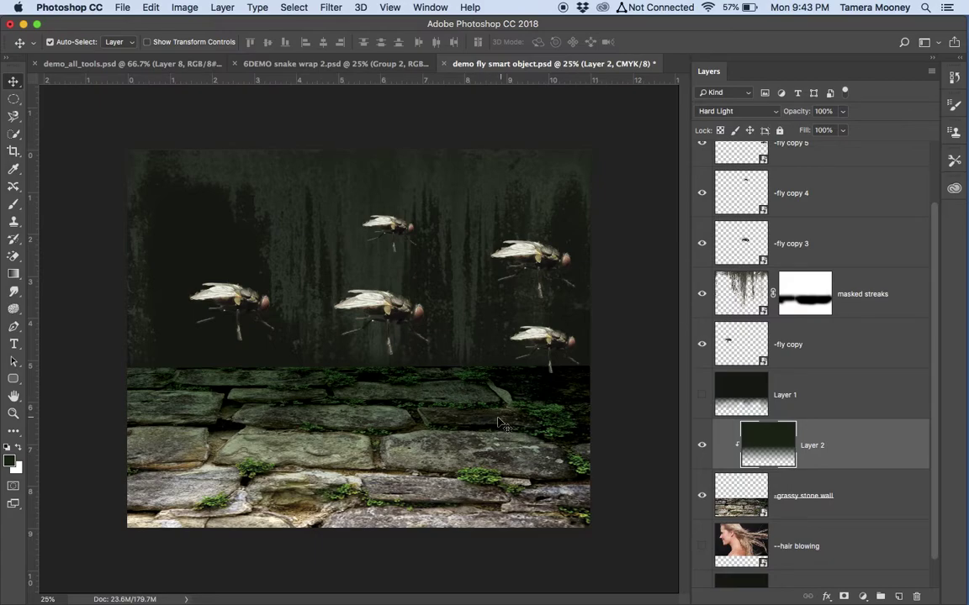
pyautogui.click(701, 395)
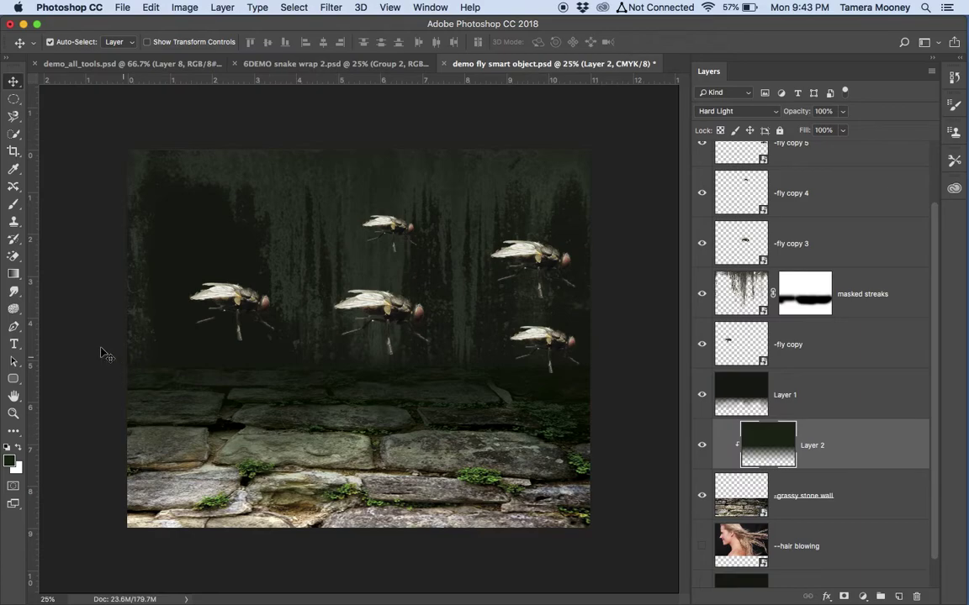
# Step: Sample a dark color from the stone wall as the foreground color for the Brush tool
pyautogui.press('b')
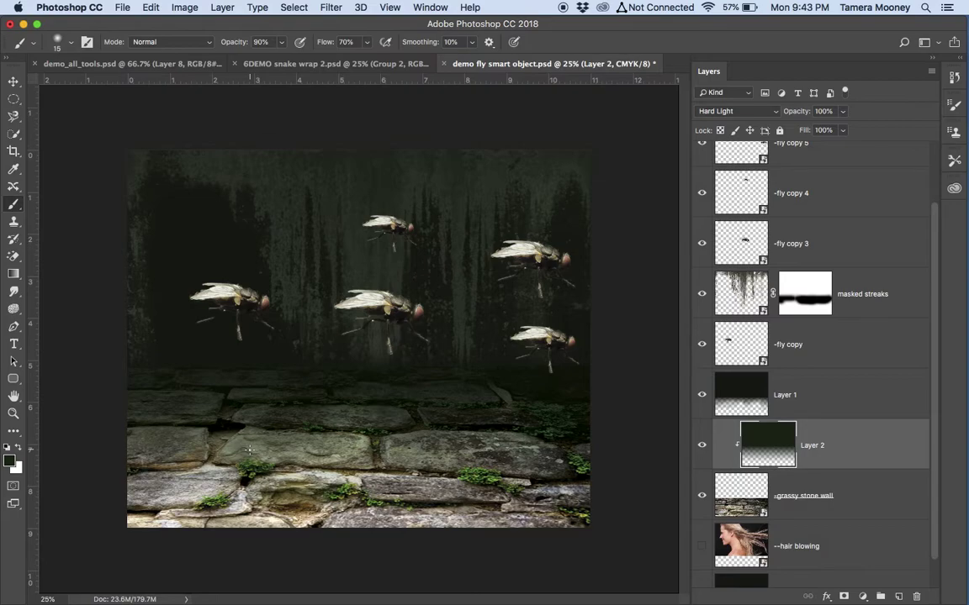
pyautogui.press('i')
pyautogui.click(241, 425)
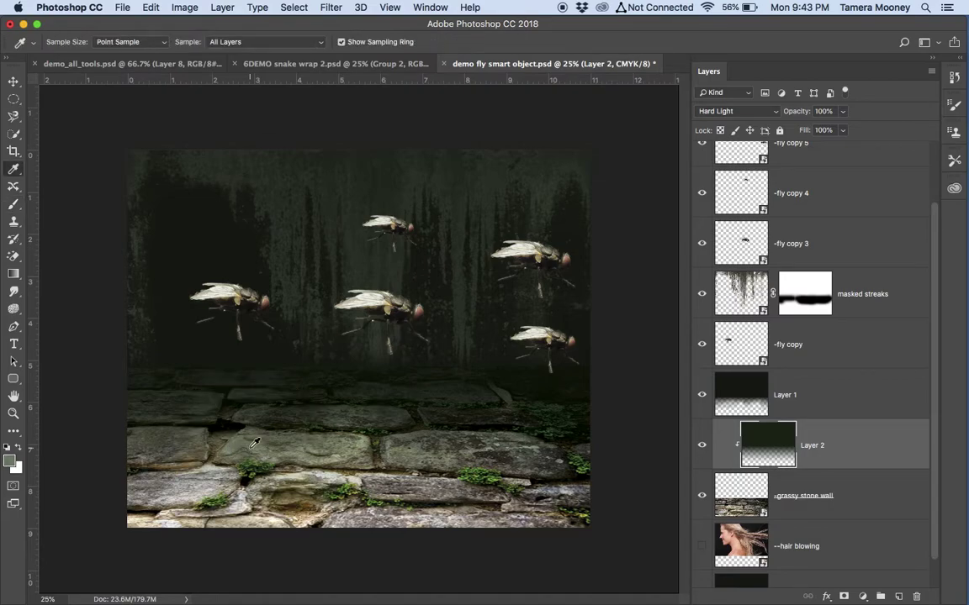
pyautogui.moveTo(210, 405); pyautogui.dragTo(218, 434)
pyautogui.press('b')
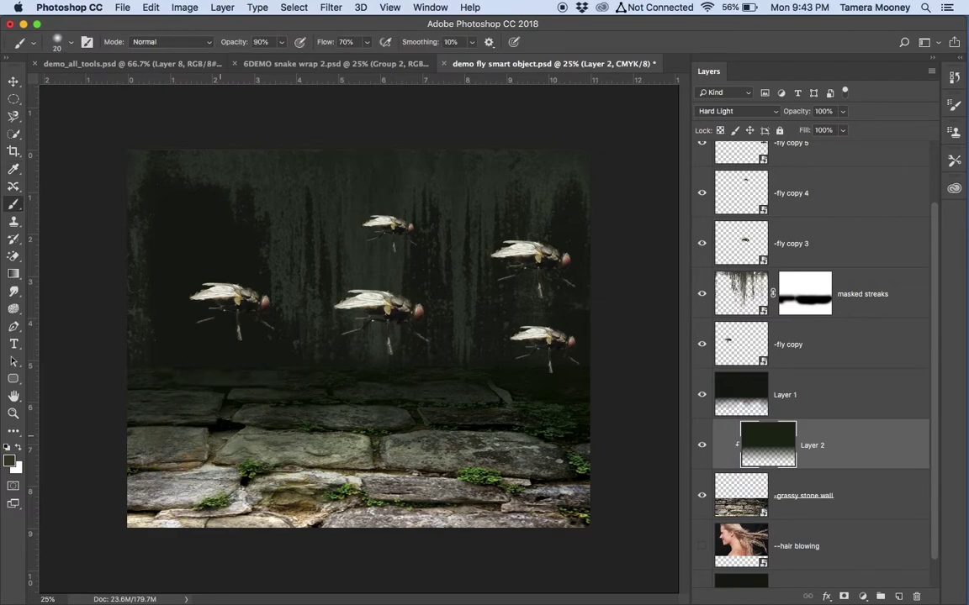
# Step: Enlarge the brush to 100 px and create a new layer above Layer 2
pyautogui.press(']')
pyautogui.press(']')
pyautogui.press(']')
pyautogui.press(']')
pyautogui.click(898, 597)
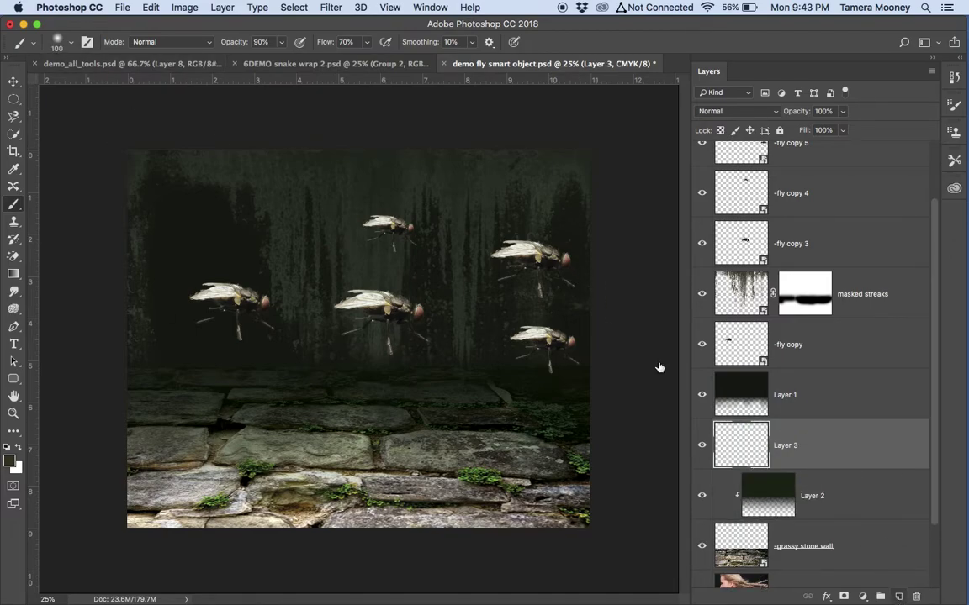
# Step: Browse the brush presets and choose a recently used soft round brush
pyautogui.click(69, 43)
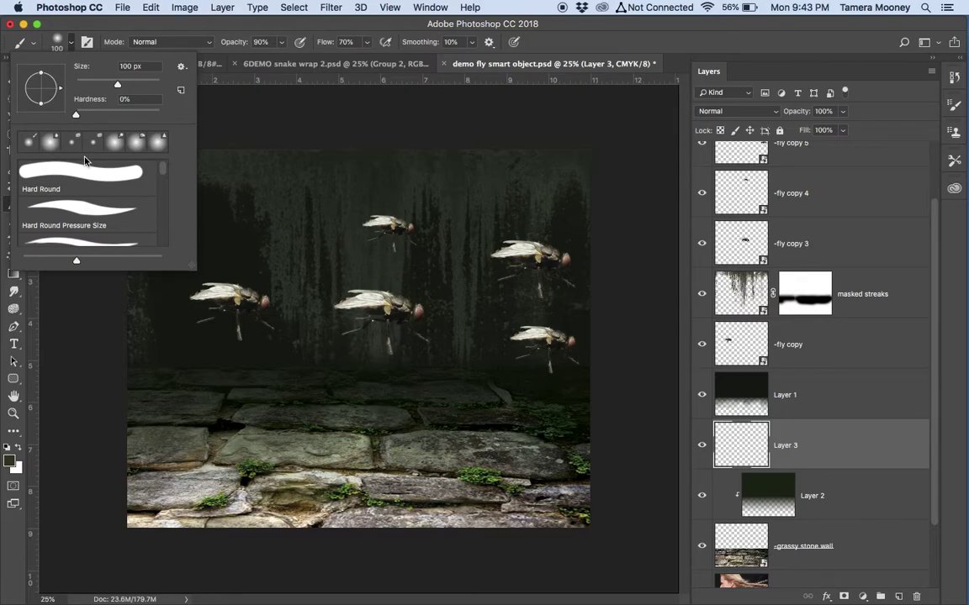
pyautogui.click(57, 42)
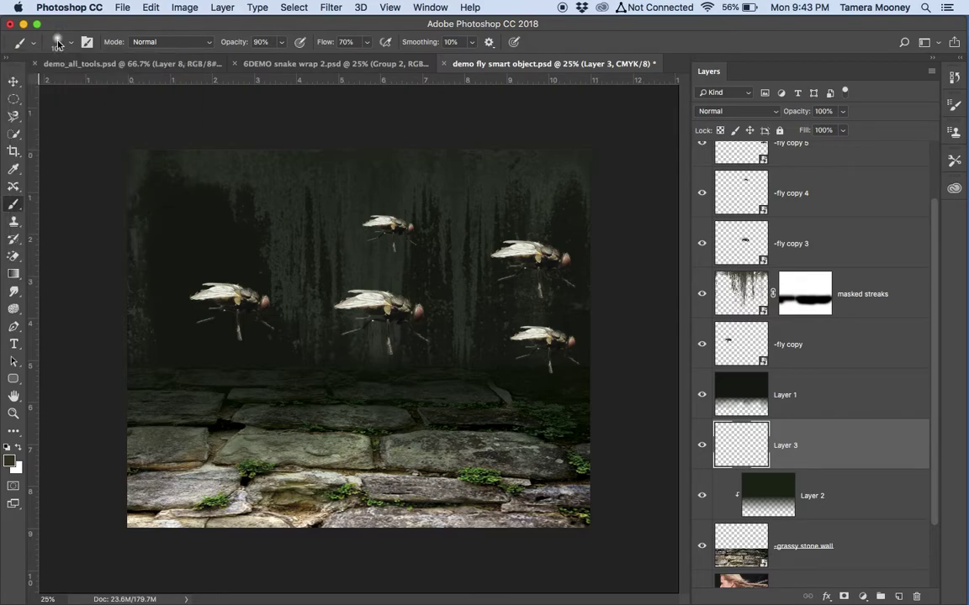
pyautogui.click(57, 42)
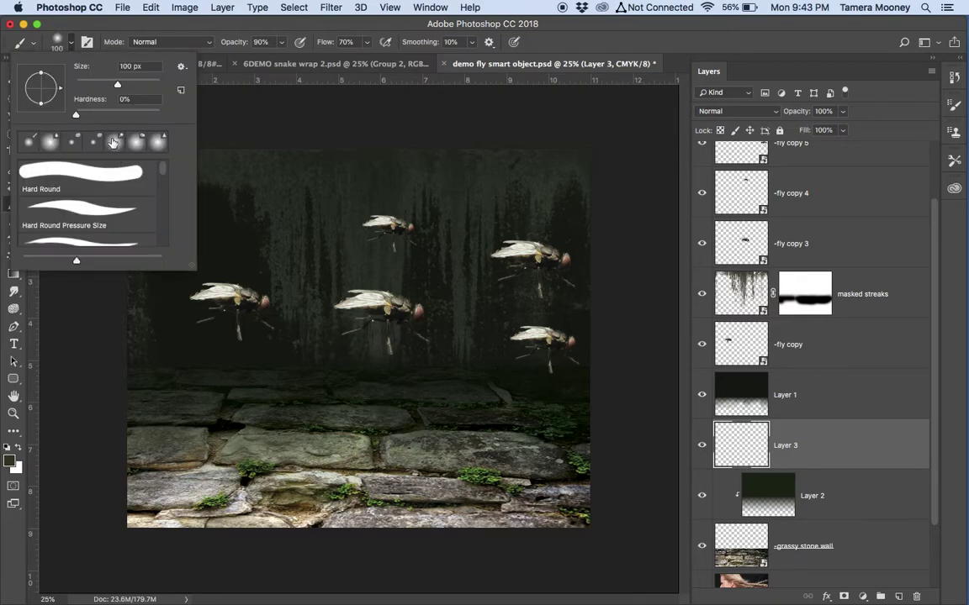
pyautogui.scroll(-5, 106, 207)
pyautogui.scroll(-8, 106, 206)
pyautogui.scroll(-8, 106, 206)
pyautogui.scroll(20, 105, 202)
pyautogui.click(114, 143)
pyautogui.press('o')
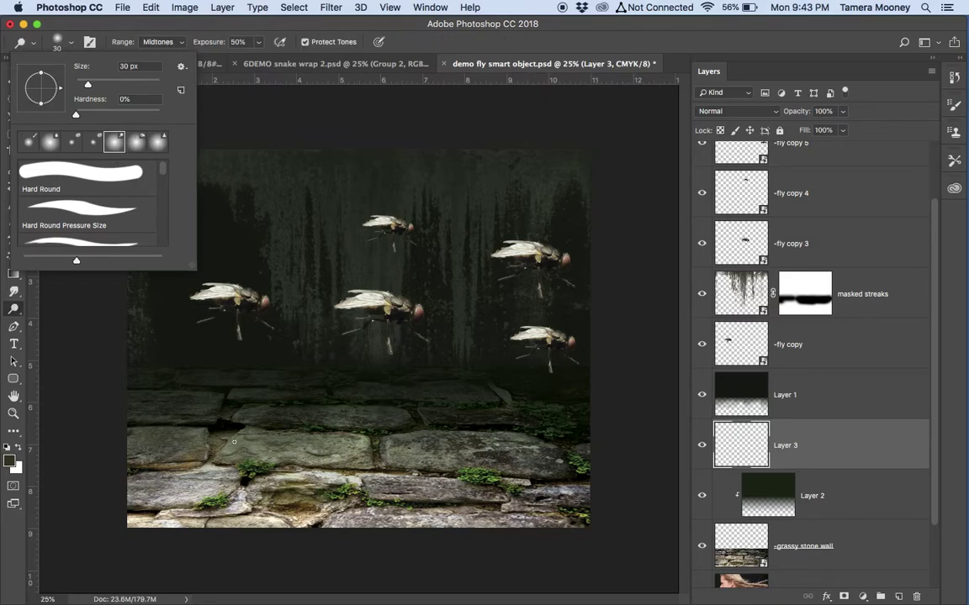
pyautogui.click(63, 421)
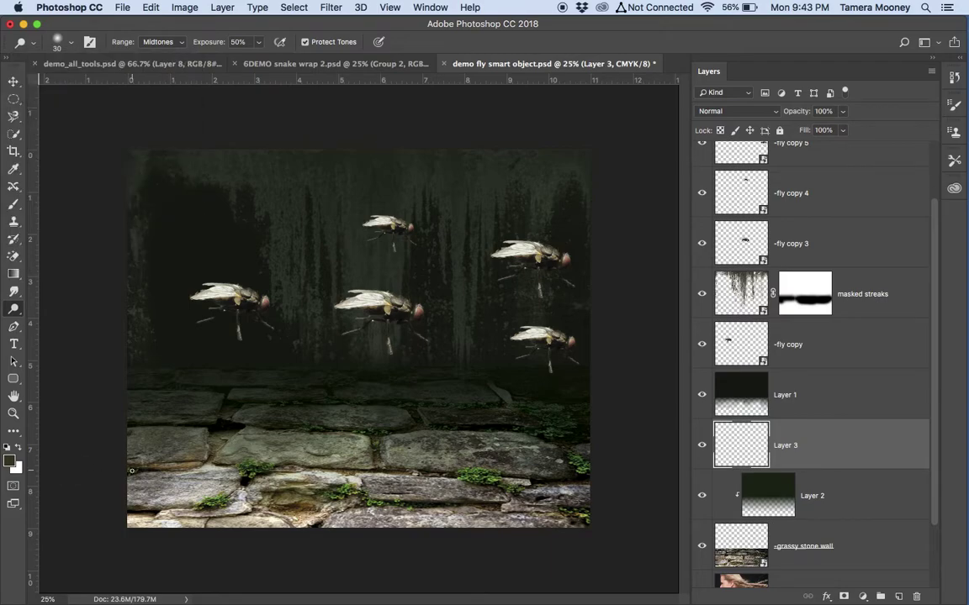
pyautogui.press(']')
pyautogui.press(']')
pyautogui.press(']')
pyautogui.click(14, 205)
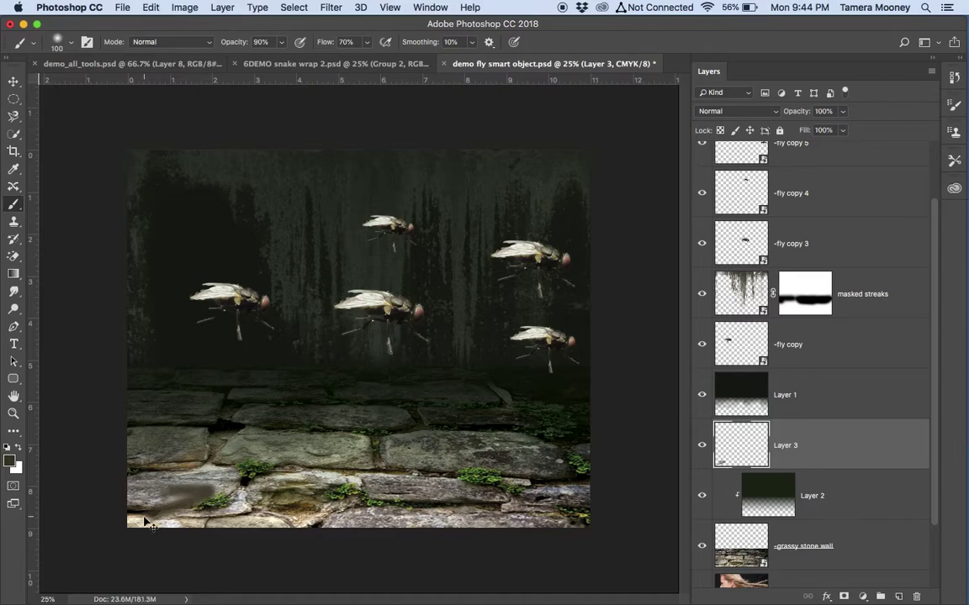
# Step: Look over the brush preset options and the New Brush settings, and leave without saving a preset
pyautogui.click(57, 42)
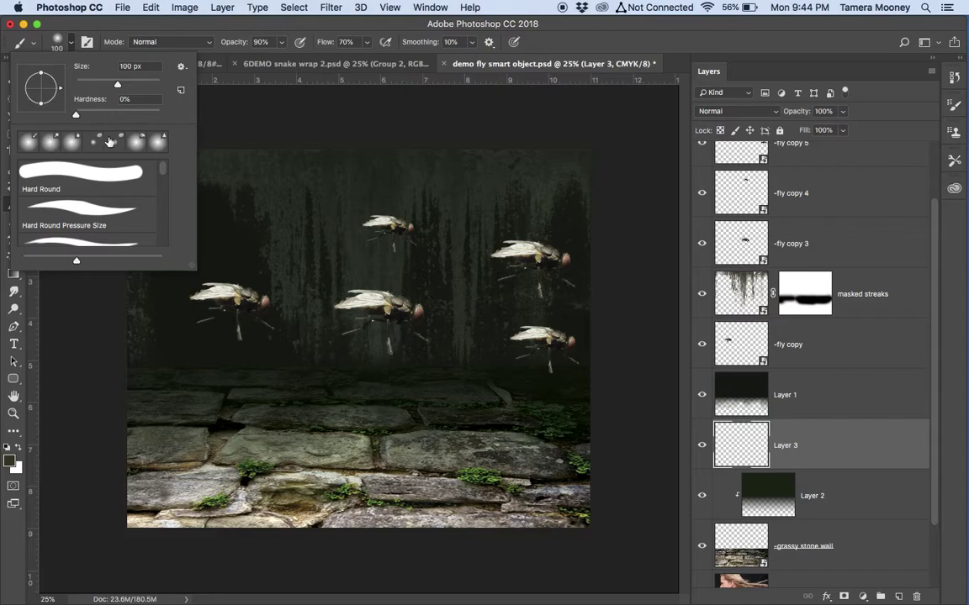
pyautogui.click(182, 67)
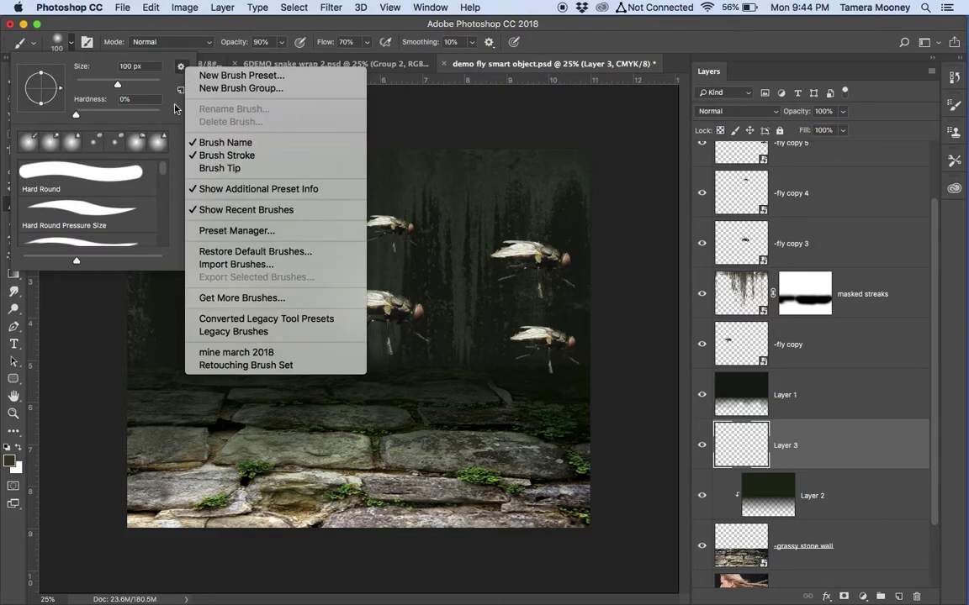
pyautogui.click(182, 90)
pyautogui.click(182, 91)
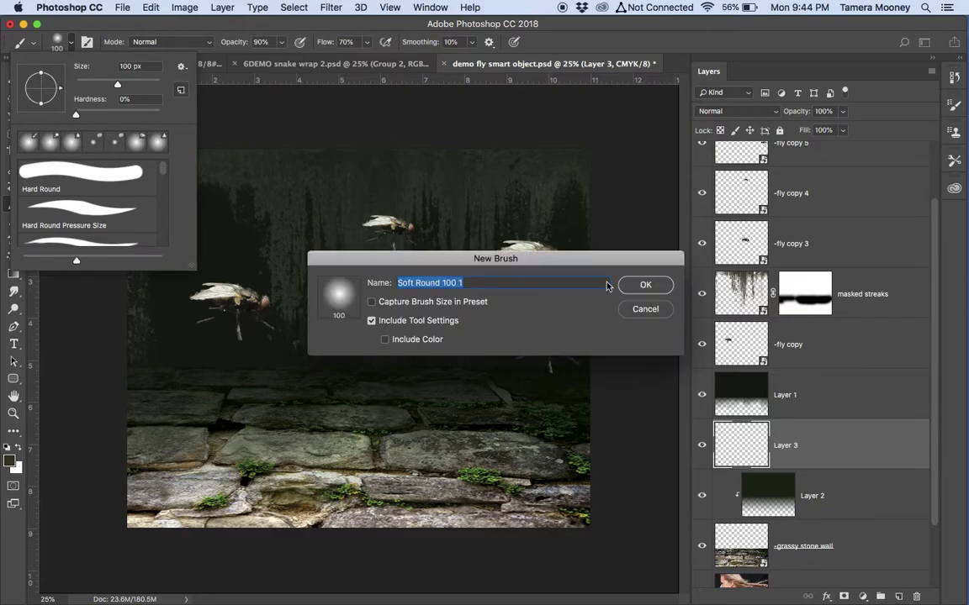
pyautogui.click(629, 315)
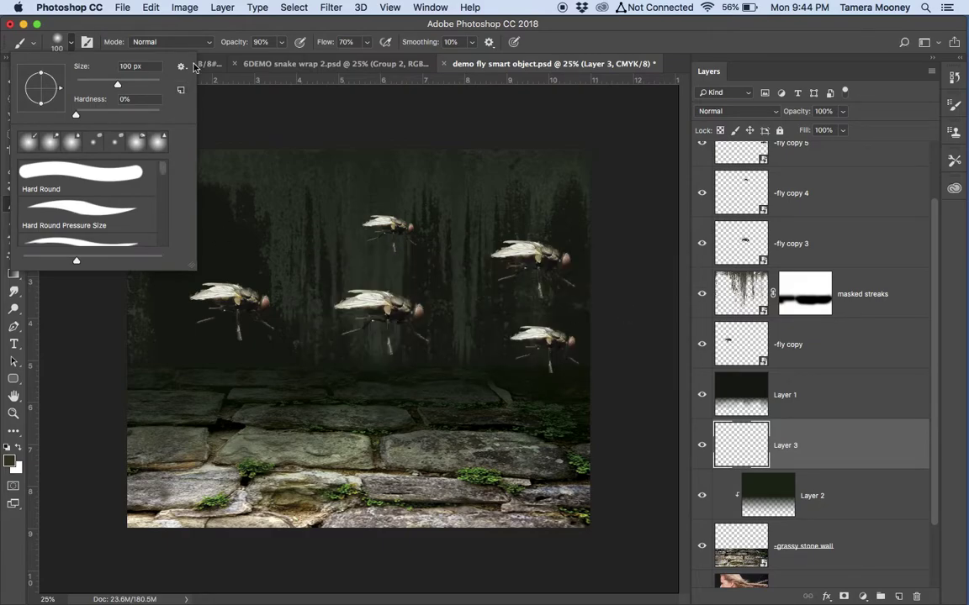
# Step: Try hiding the brush names in the brush preset list, and show them again
pyautogui.click(181, 67)
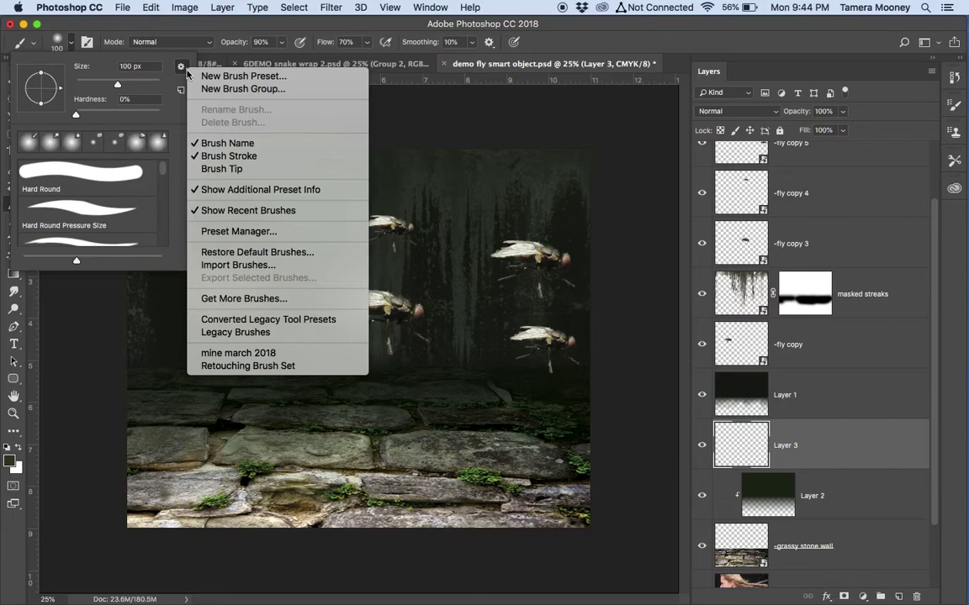
pyautogui.click(195, 143)
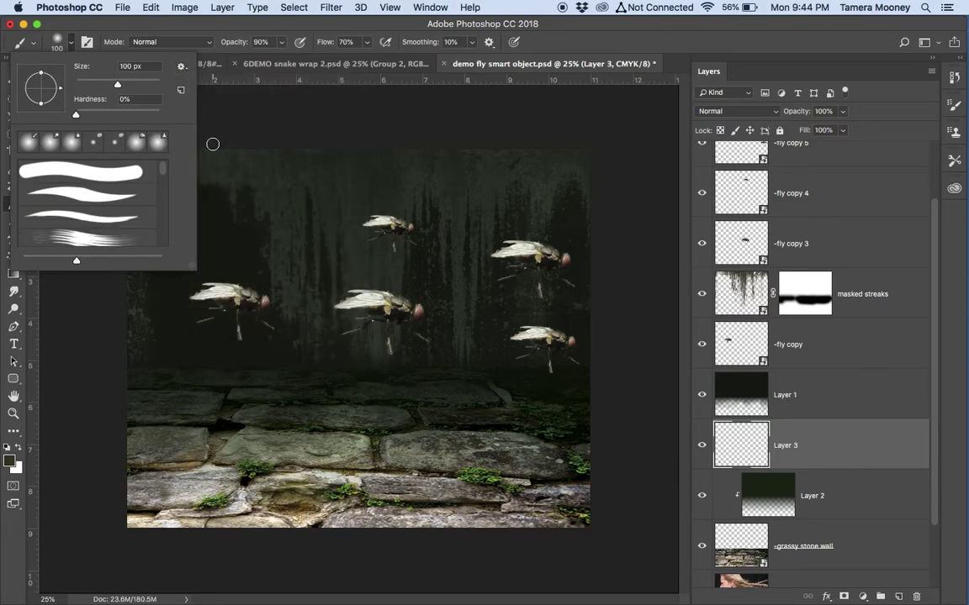
pyautogui.click(179, 66)
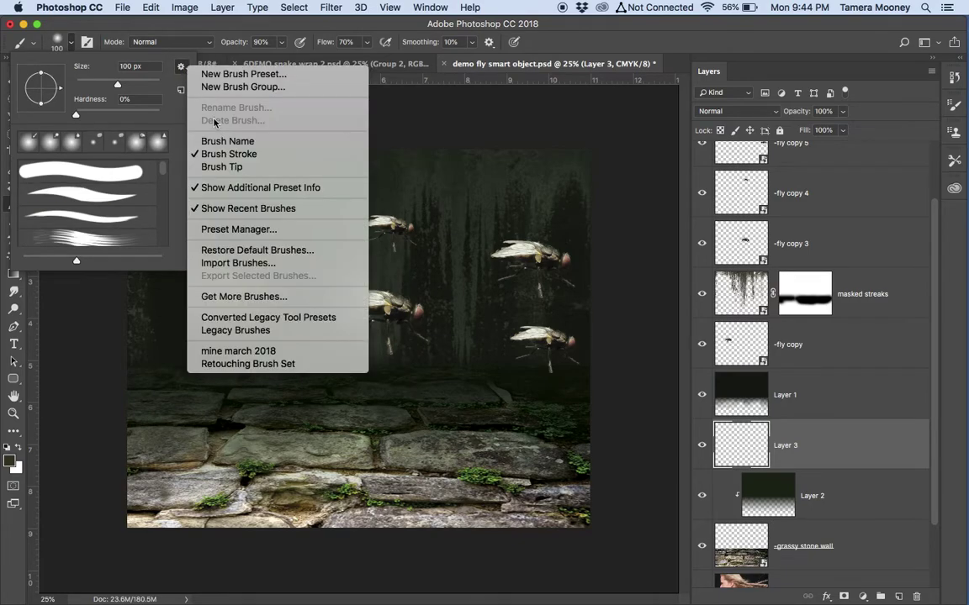
pyautogui.click(226, 162)
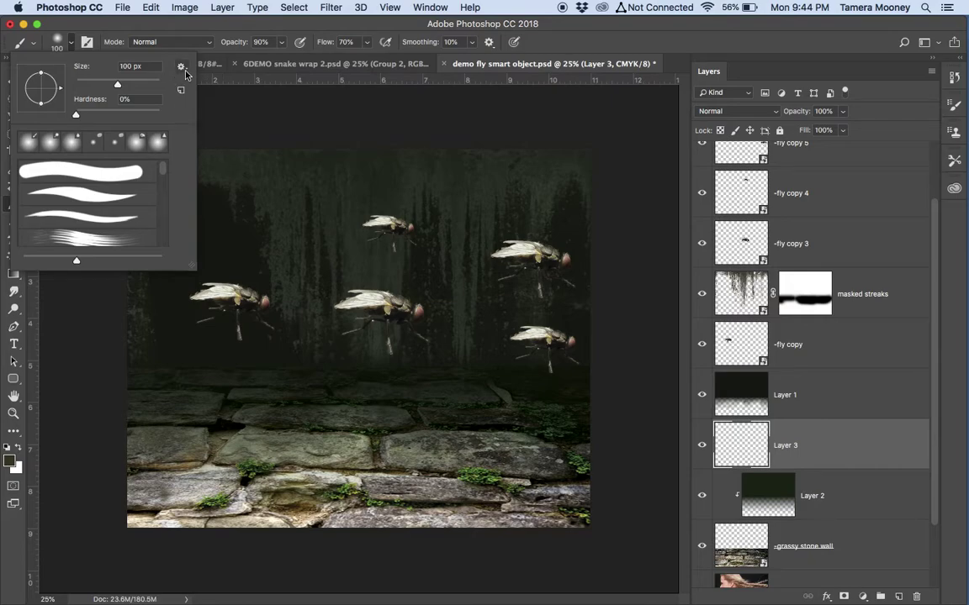
pyautogui.click(184, 72)
pyautogui.click(219, 145)
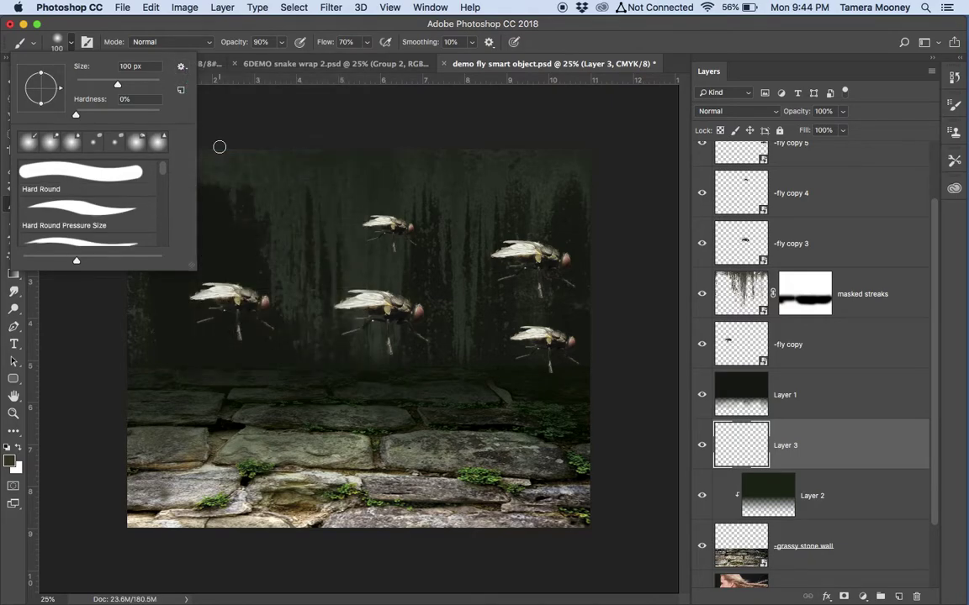
# Step: Hide the brush stroke previews so the preset list shows names only, and raise the preset preview size
pyautogui.click(180, 65)
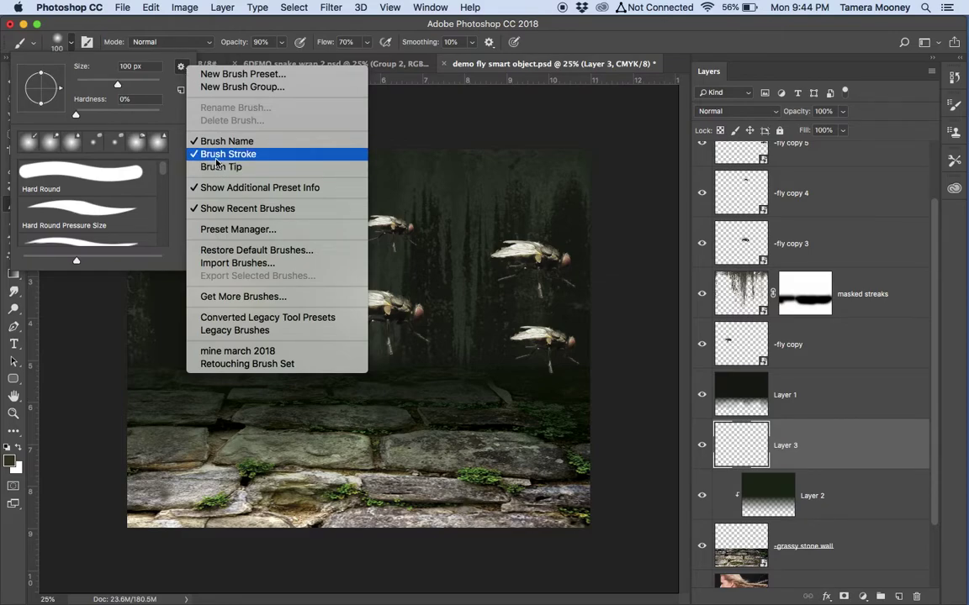
pyautogui.click(216, 158)
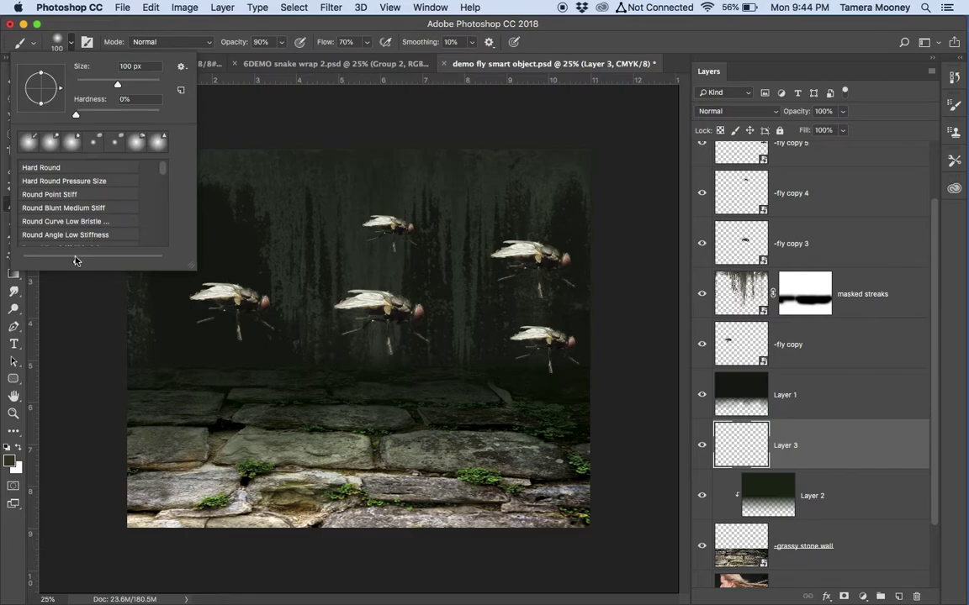
pyautogui.moveTo(76, 260)
pyautogui.mouseDown()
pyautogui.moveTo(31, 264)
pyautogui.moveTo(137, 261)
pyautogui.mouseUp()
pyautogui.click(78, 366)
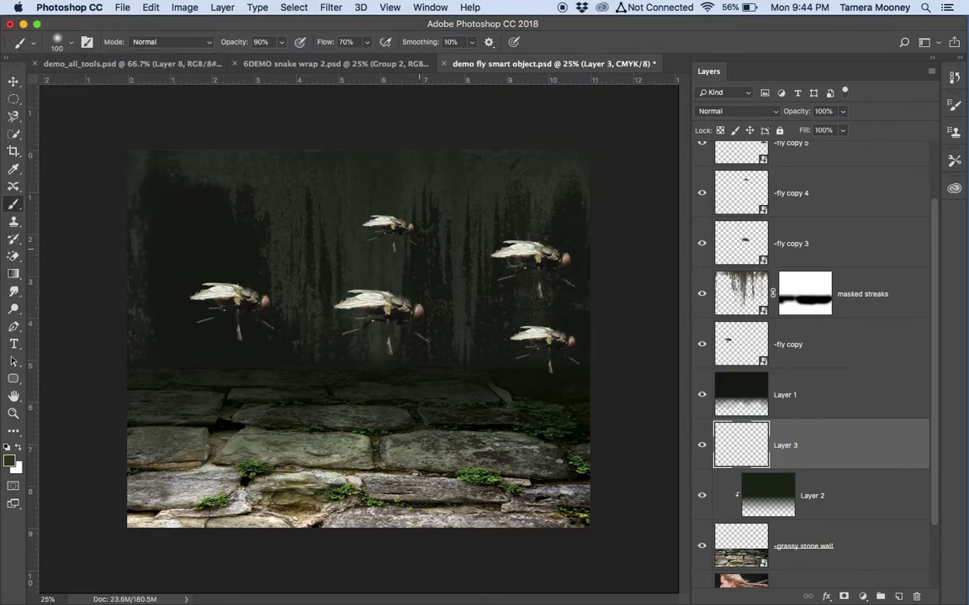
# Step: Enlarge the brush to 200 px and paint five soft dark patches across the stone wall on Layer 3
pyautogui.press(']')
pyautogui.press(']')
pyautogui.press(']')
pyautogui.press(']')
pyautogui.moveTo(238, 456); pyautogui.dragTo(255, 443)
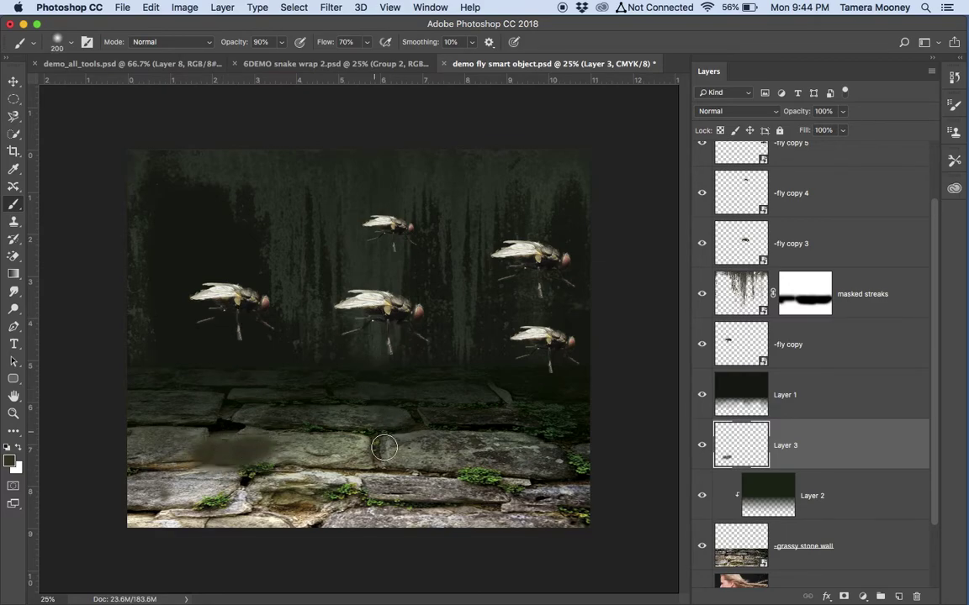
pyautogui.moveTo(396, 472)
pyautogui.mouseDown()
pyautogui.moveTo(349, 472)
pyautogui.moveTo(425, 468)
pyautogui.moveTo(385, 471)
pyautogui.mouseUp()
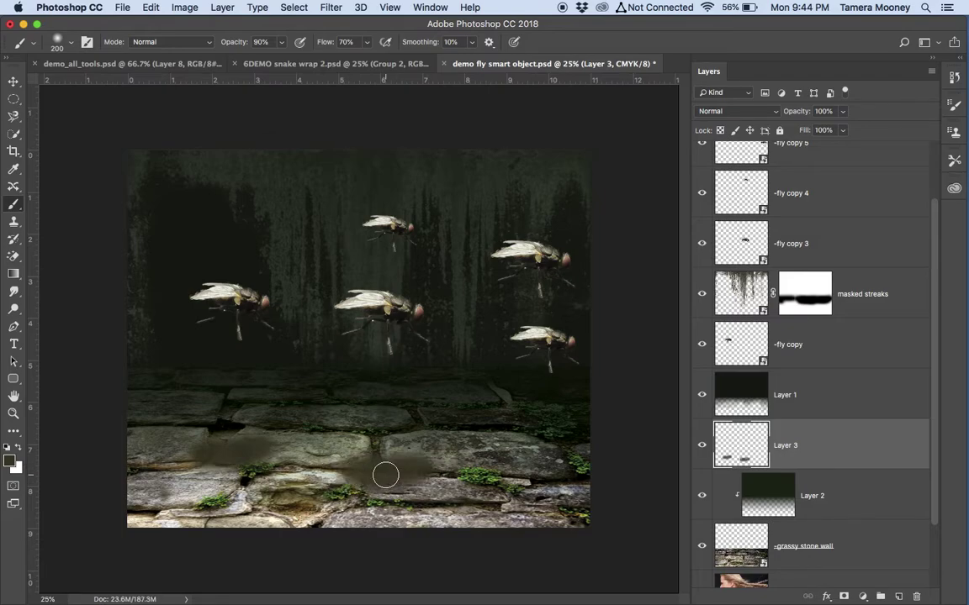
pyautogui.moveTo(384, 394)
pyautogui.mouseDown()
pyautogui.moveTo(398, 398)
pyautogui.moveTo(363, 402)
pyautogui.mouseUp()
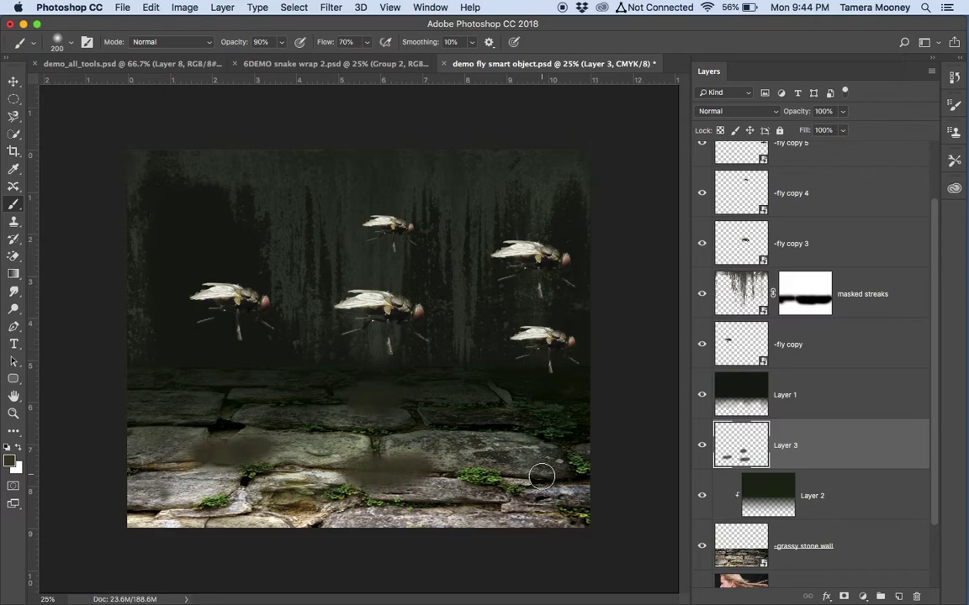
pyautogui.moveTo(549, 439); pyautogui.dragTo(525, 439)
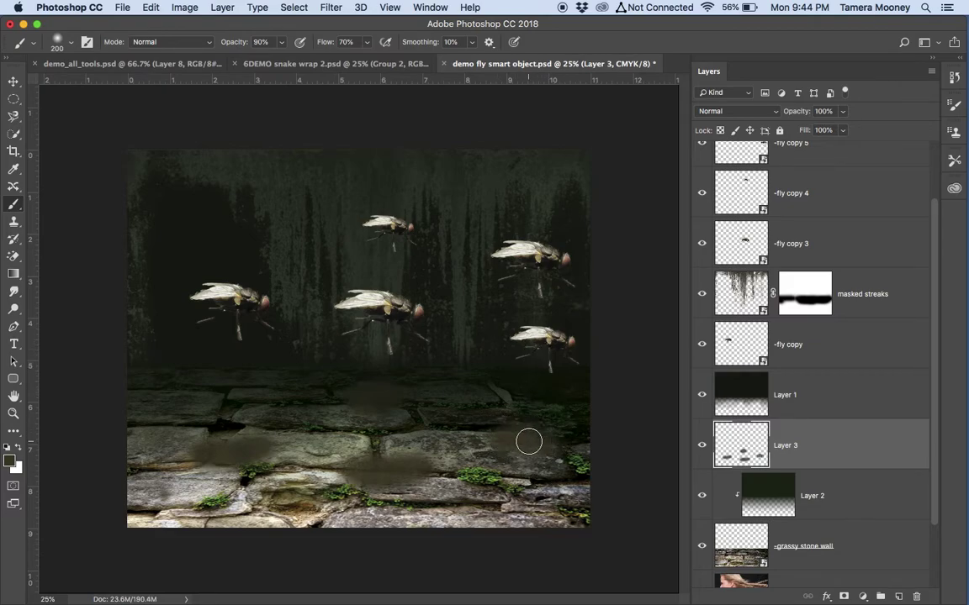
pyautogui.moveTo(514, 395)
pyautogui.mouseDown()
pyautogui.moveTo(500, 400)
pyautogui.moveTo(542, 402)
pyautogui.mouseUp()
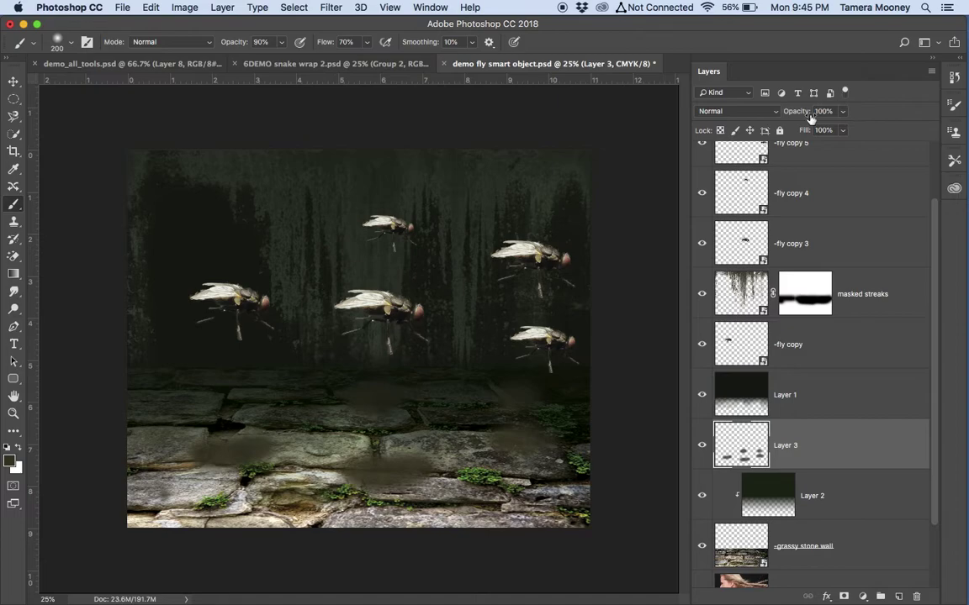
# Step: Lower Layer 3's opacity to 82% and set its blending mode to Darken
pyautogui.moveTo(803, 115); pyautogui.dragTo(791, 119)
pyautogui.click(771, 113)
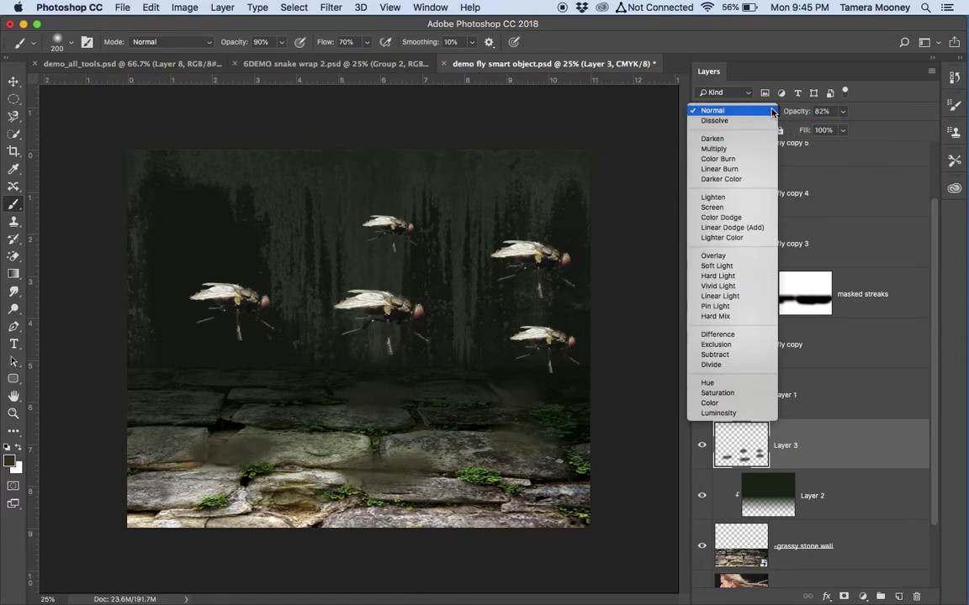
pyautogui.click(754, 140)
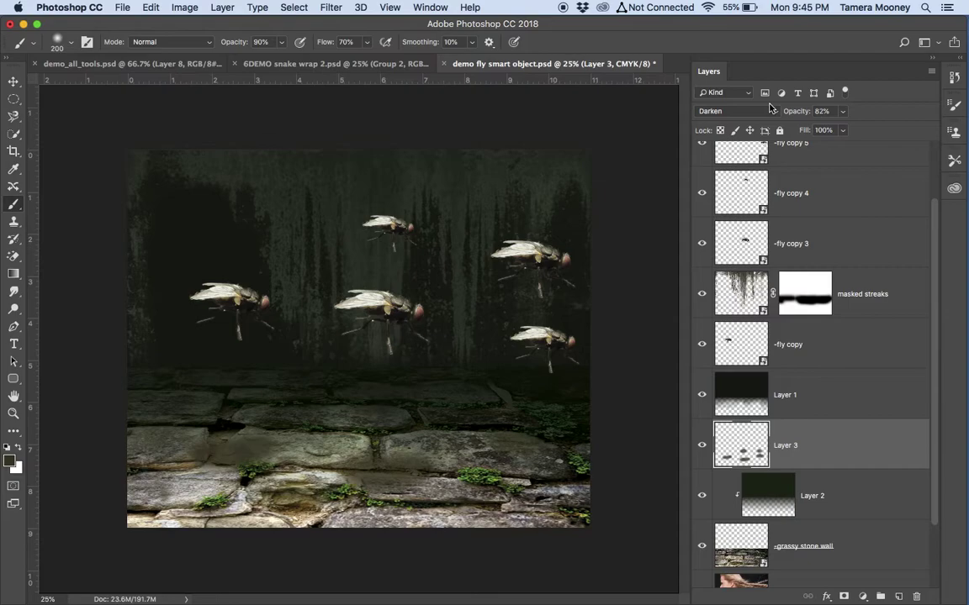
# Step: Switch to the Move tool and cycle Layer 3 through the blending modes to compare their effects, stopping at Overlay
pyautogui.press('v')
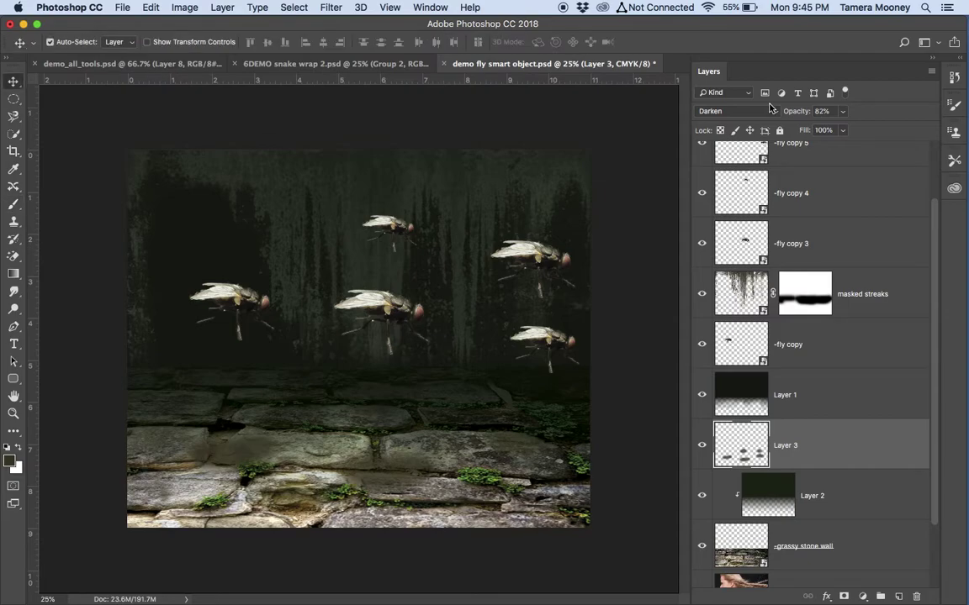
pyautogui.hotkey('shift', '+')
pyautogui.hotkey('shift', '+')
pyautogui.hotkey('shift', '-')
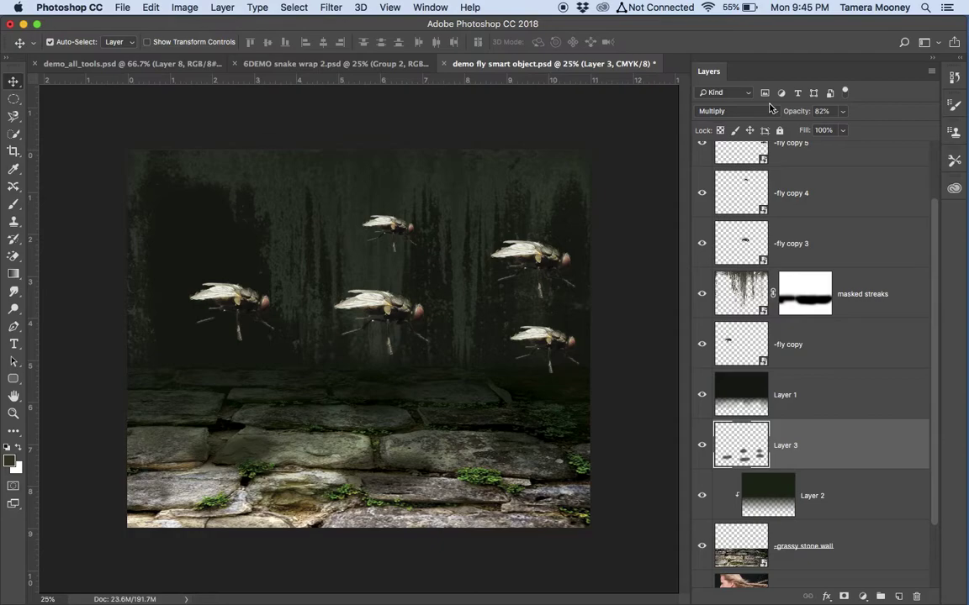
pyautogui.hotkey('shift', '+')
pyautogui.hotkey('shift', '+')
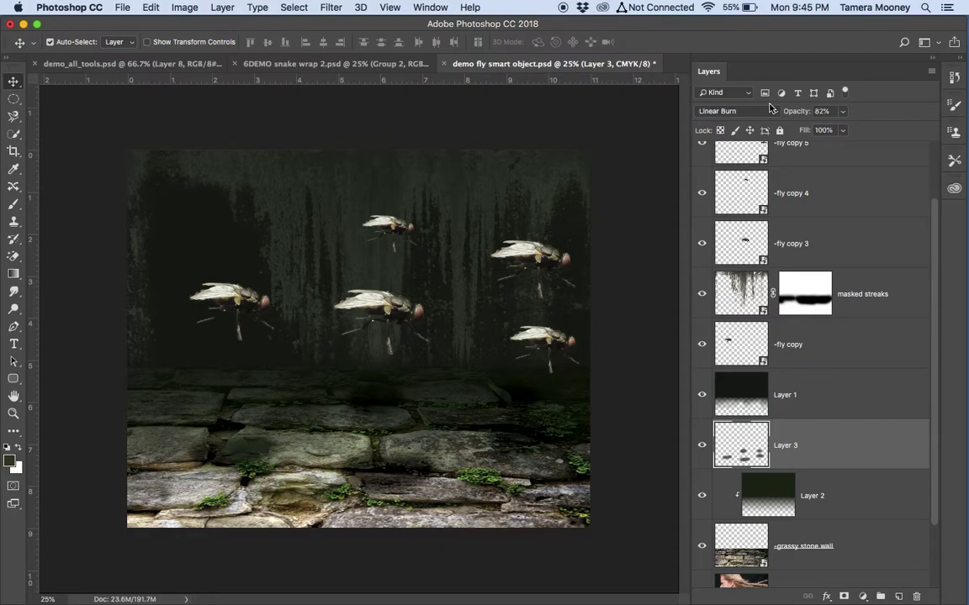
pyautogui.hotkey('shift', '+')
pyautogui.hotkey('shift', '+')
pyautogui.hotkey('shift', '+')
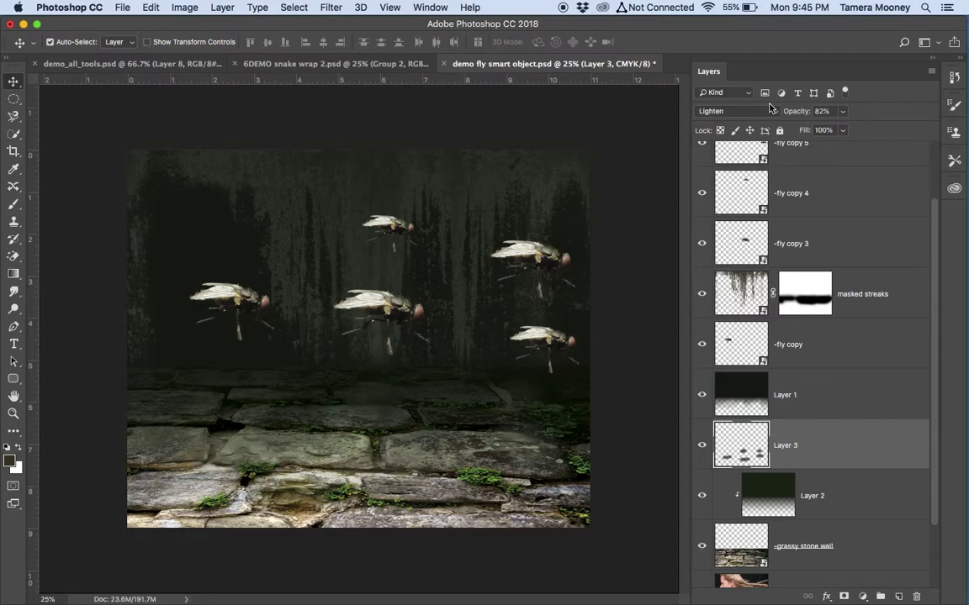
pyautogui.hotkey('shift', '+')
pyautogui.hotkey('shift', '+')
pyautogui.hotkey('shift', '+')
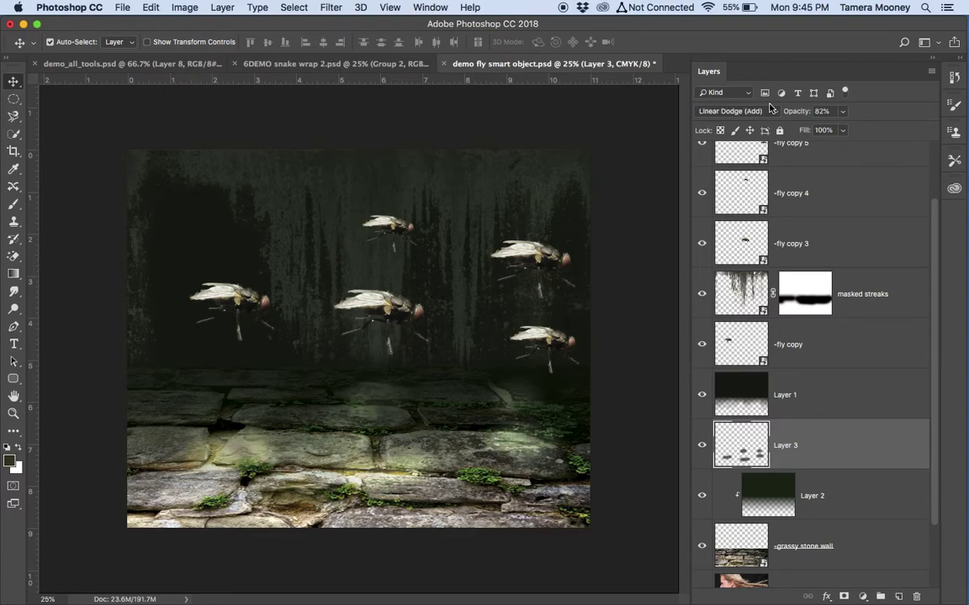
pyautogui.hotkey('shift', '+')
pyautogui.hotkey('shift', '+')
pyautogui.hotkey('shift', '+')
pyautogui.hotkey('shift', '+')
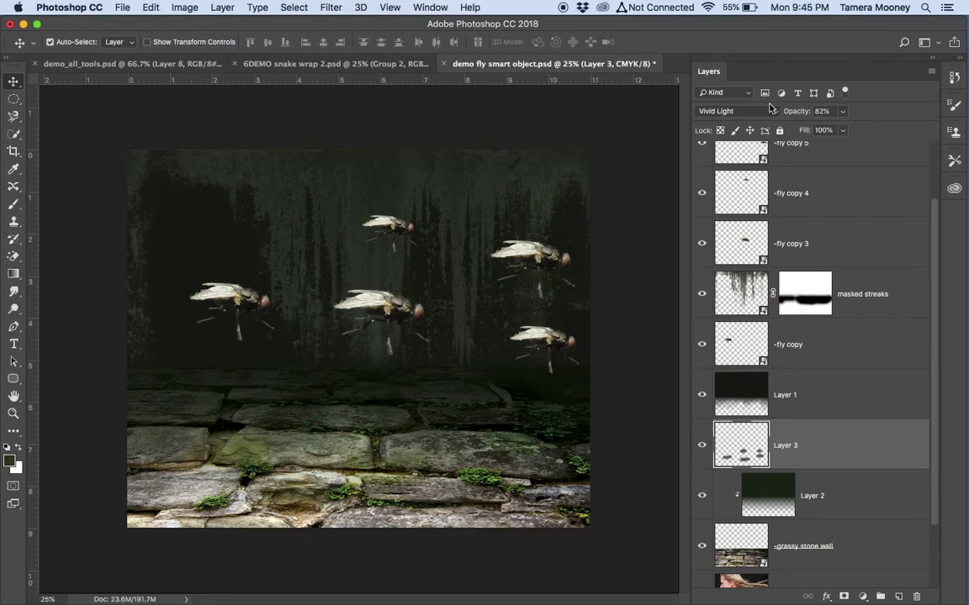
pyautogui.hotkey('shift', '+')
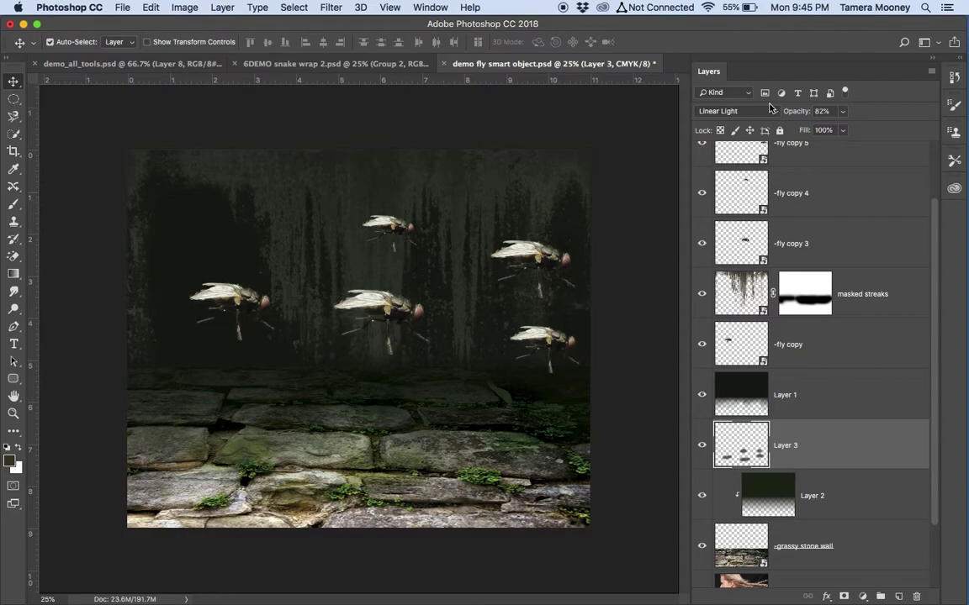
pyautogui.hotkey('shift', '+')
pyautogui.hotkey('shift', '+')
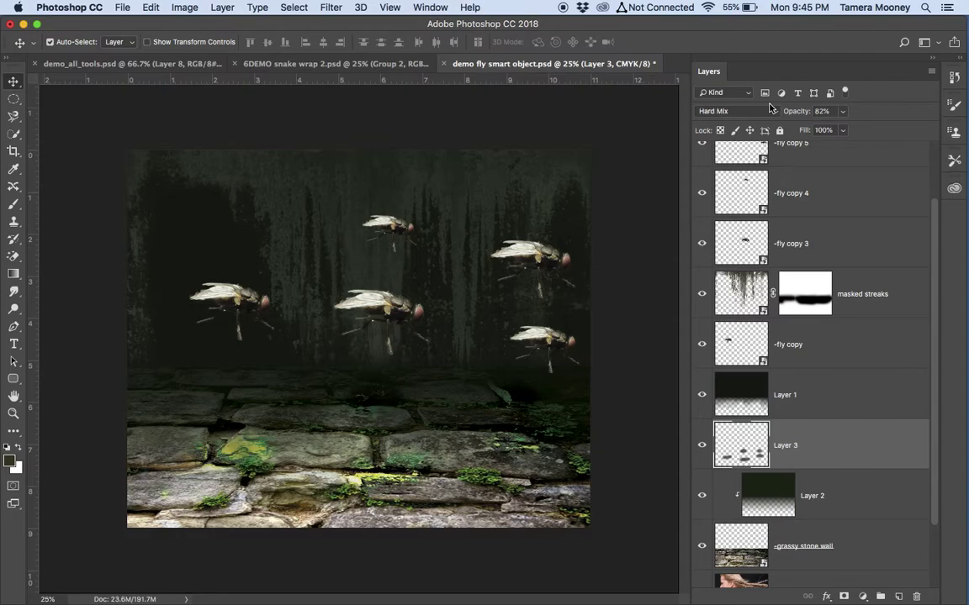
pyautogui.hotkey('shift', '+')
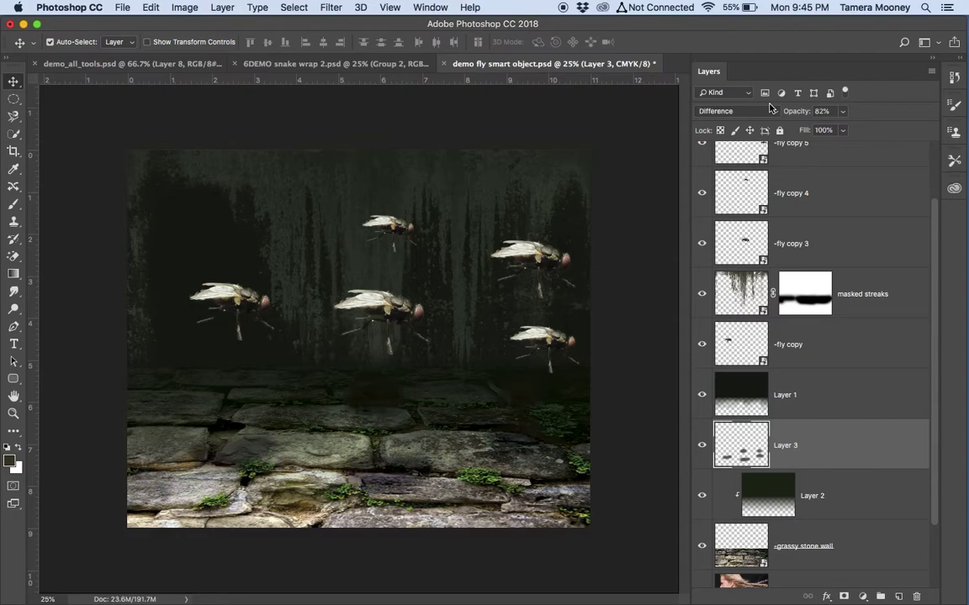
pyautogui.hotkey('shift', '+')
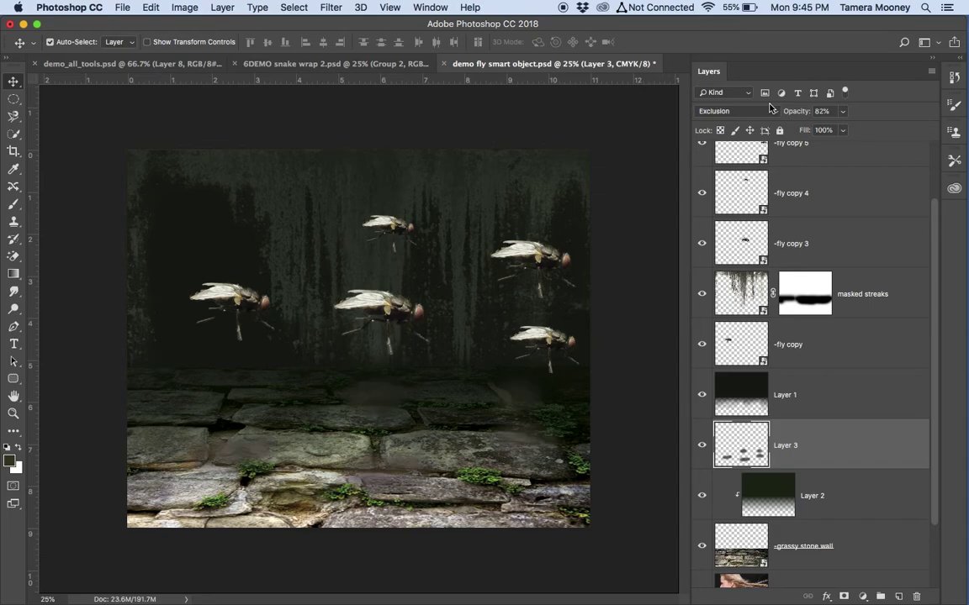
pyautogui.hotkey('shift', '+')
pyautogui.hotkey('shift', '+')
pyautogui.hotkey('shift', '+')
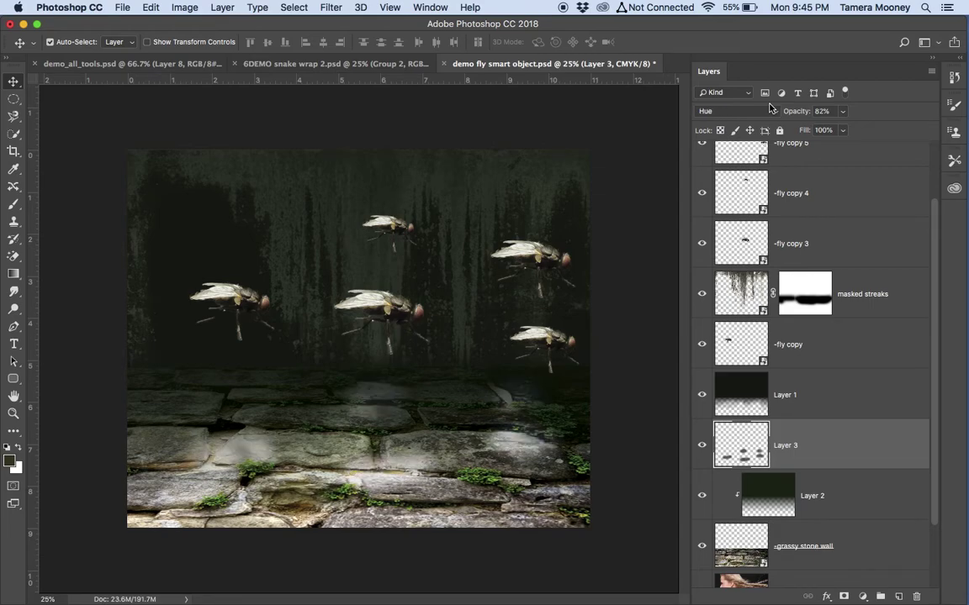
pyautogui.hotkey('shift', '+')
pyautogui.hotkey('shift', '+')
pyautogui.hotkey('shift', '+')
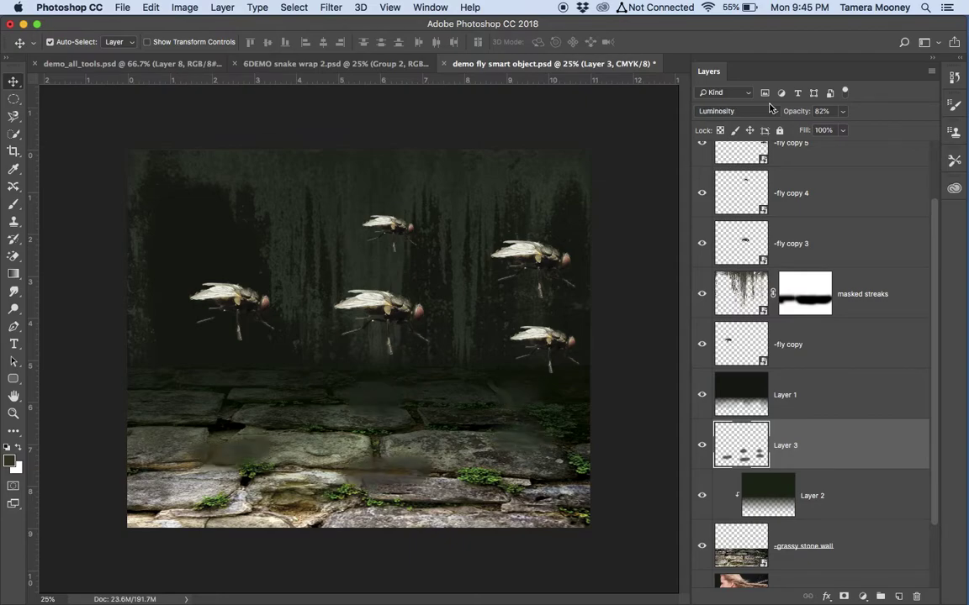
pyautogui.hotkey('shift', '+')
pyautogui.hotkey('shift', '+')
pyautogui.hotkey('shift', '+')
pyautogui.hotkey('shift', '+')
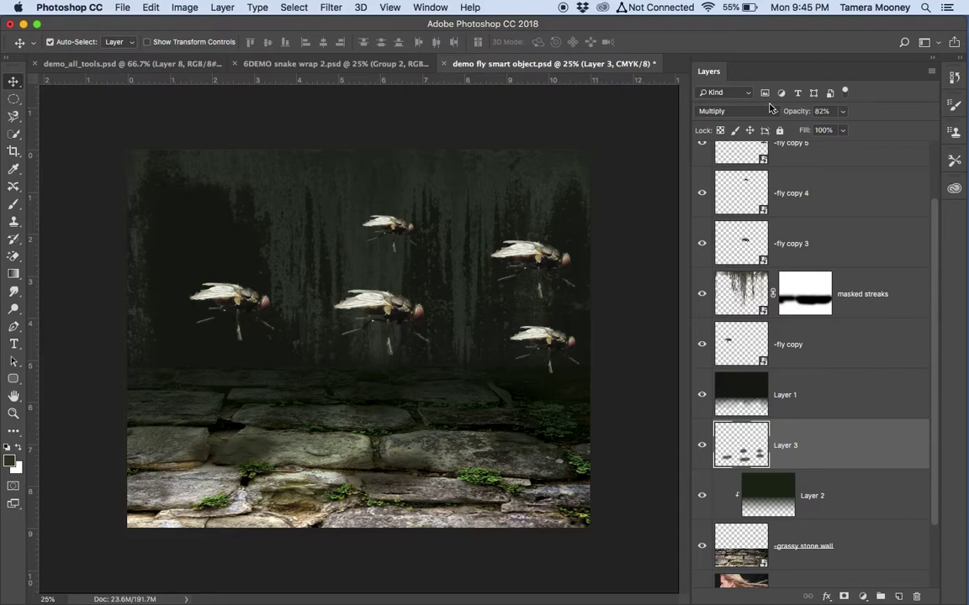
pyautogui.hotkey('shift', '+')
pyautogui.hotkey('shift', '+')
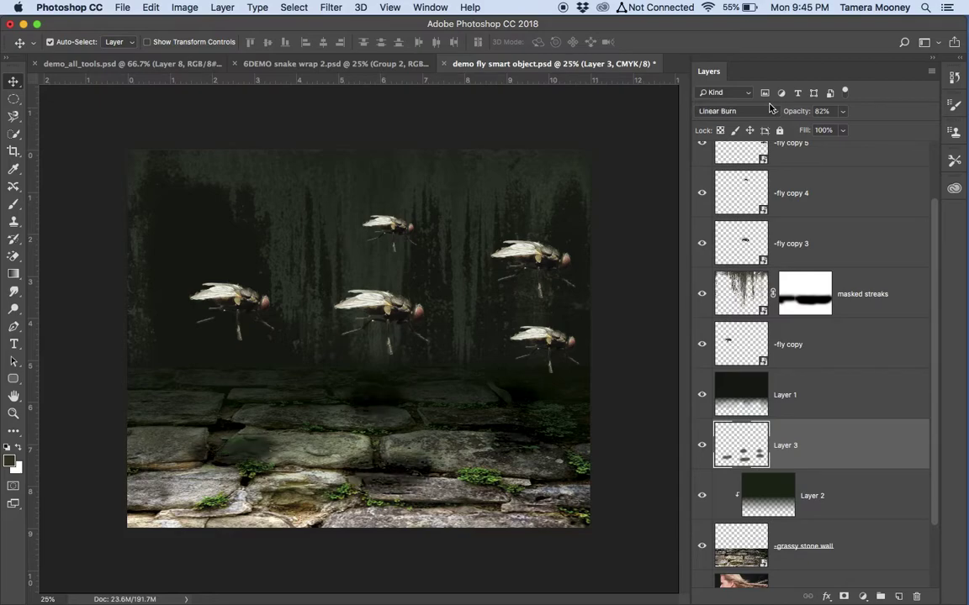
pyautogui.hotkey('shift', '+')
pyautogui.hotkey('shift', '+')
pyautogui.hotkey('shift', '+')
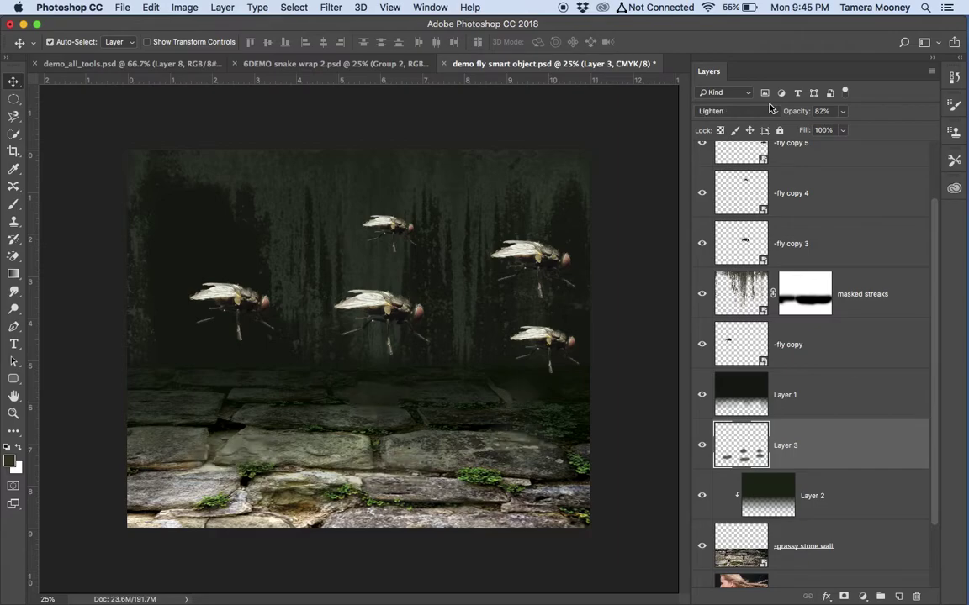
pyautogui.hotkey('shift', '+')
pyautogui.hotkey('shift', '+')
pyautogui.hotkey('shift', '+')
pyautogui.hotkey('shift', '+')
pyautogui.hotkey('shift', '+')
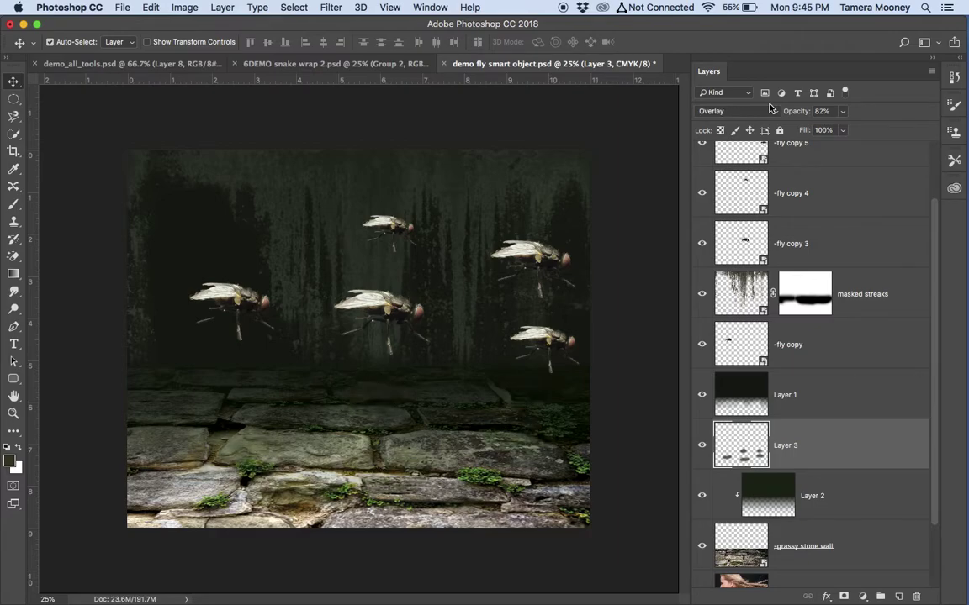
# Step: Cycle Layer 3 through more blending modes, settle on Multiply, and toggle the layer's visibility to compare the stone wall's darkening
pyautogui.hotkey('shift', '+')
pyautogui.hotkey('shift', '+')
pyautogui.hotkey('shift', '+')
pyautogui.hotkey('shift', '+')
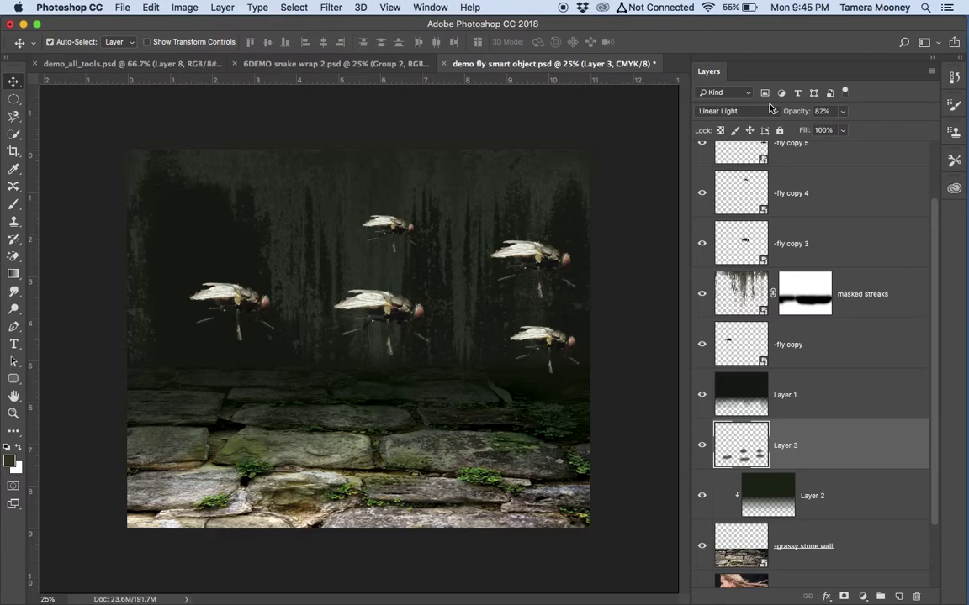
pyautogui.hotkey('shift', '-')
pyautogui.hotkey('shift', '-')
pyautogui.hotkey('shift', '-')
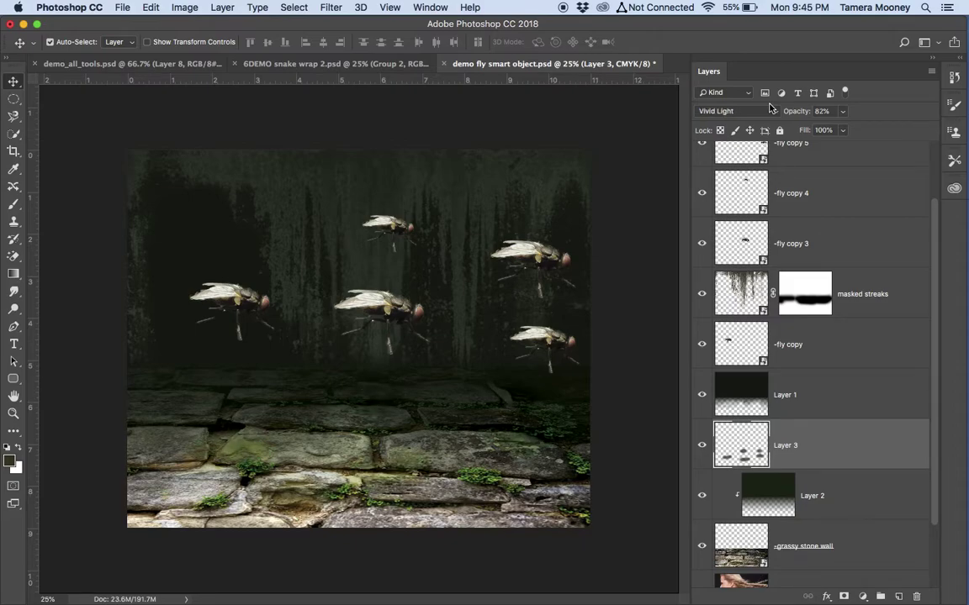
pyautogui.hotkey('shift', '-')
pyautogui.hotkey('shift', '-')
pyautogui.hotkey('shift', '-')
pyautogui.hotkey('shift', '-')
pyautogui.hotkey('shift', '-')
pyautogui.hotkey('shift', '-')
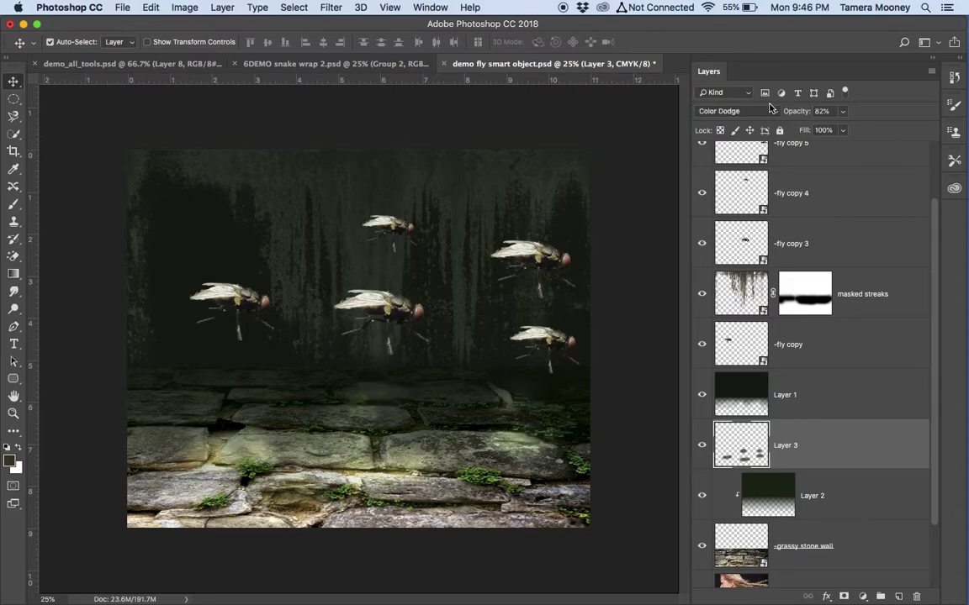
pyautogui.hotkey('shift', '-')
pyautogui.hotkey('shift', '-')
pyautogui.hotkey('shift', '-')
pyautogui.hotkey('shift', '-')
pyautogui.hotkey('shift', '-')
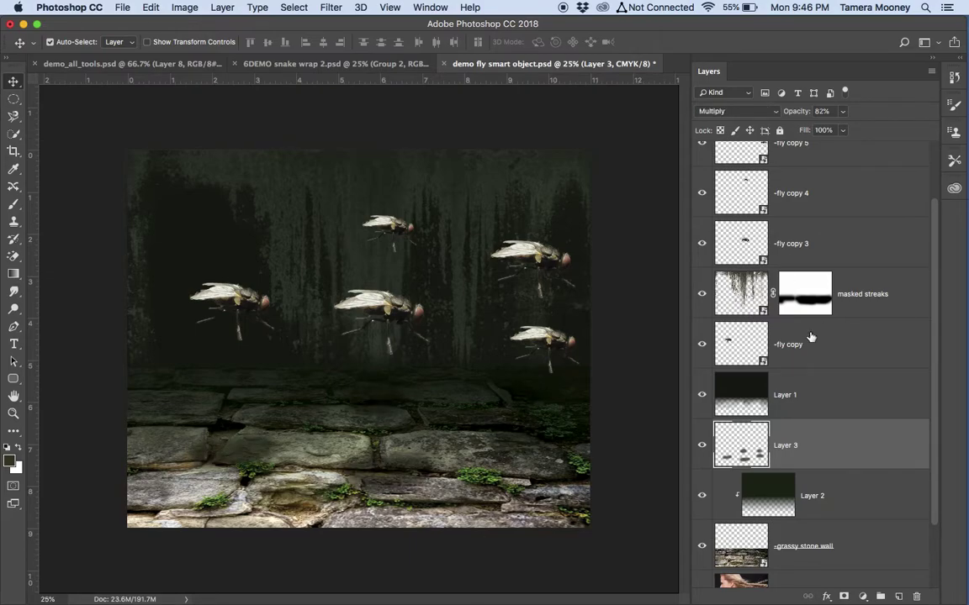
pyautogui.click(702, 445)
pyautogui.click(703, 447)
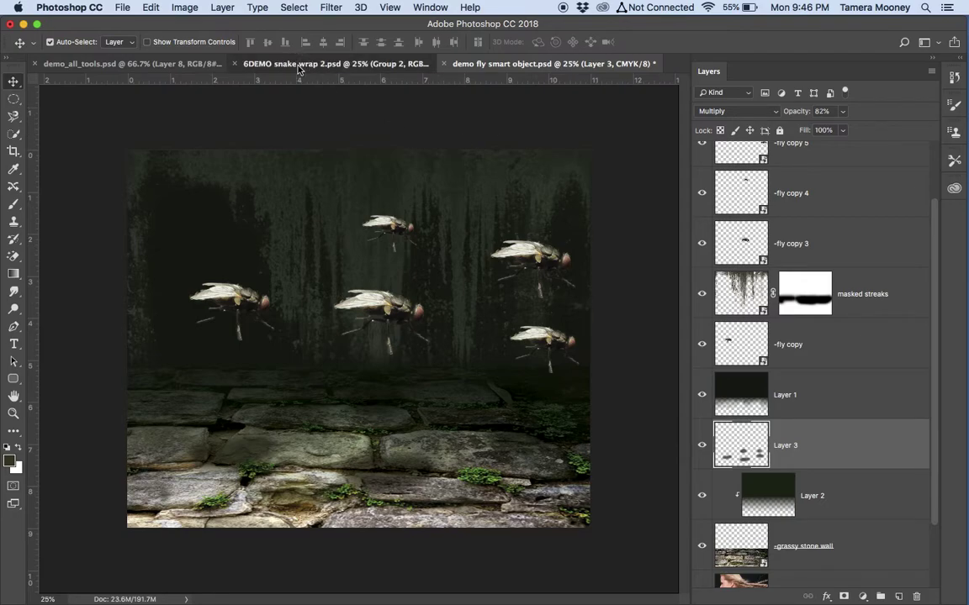
# Step: Switch to 6DEMO snake wrap 2.psd, collapse Group 1, and add a new empty layer directly beneath it
pyautogui.click(269, 62)
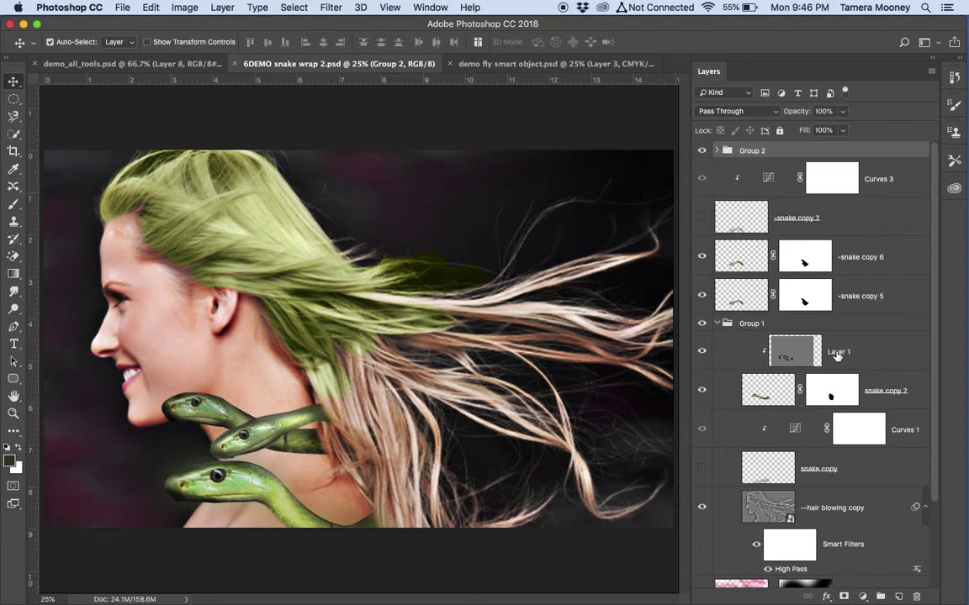
pyautogui.scroll(-3, 793, 425)
pyautogui.scroll(3, 794, 425)
pyautogui.click(718, 324)
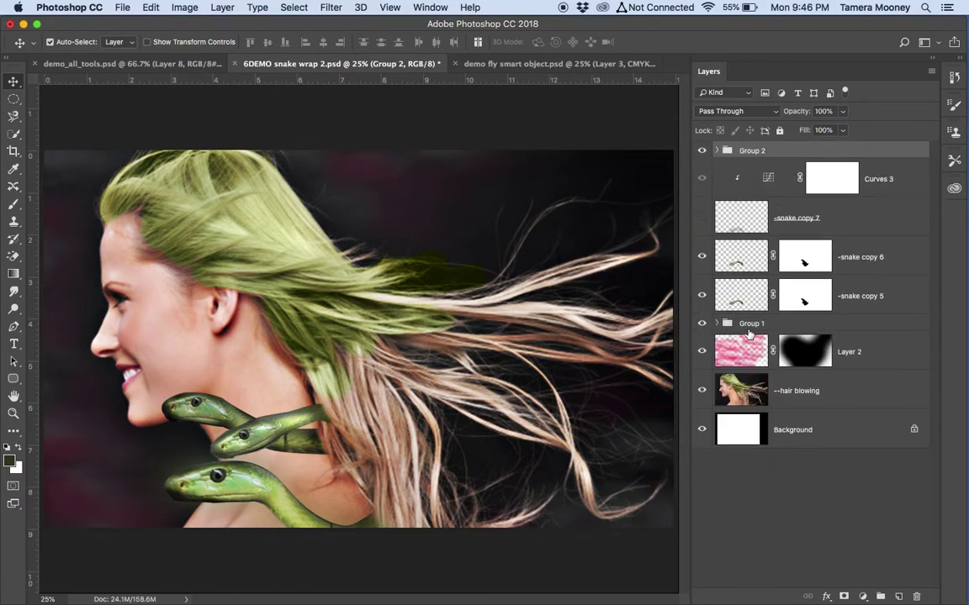
pyautogui.click(846, 327)
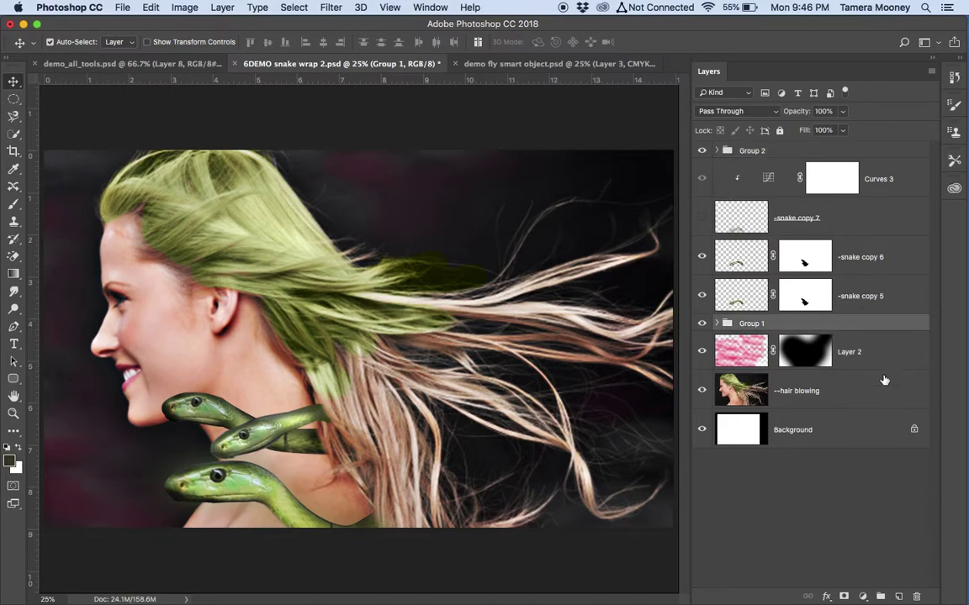
pyautogui.click(898, 596)
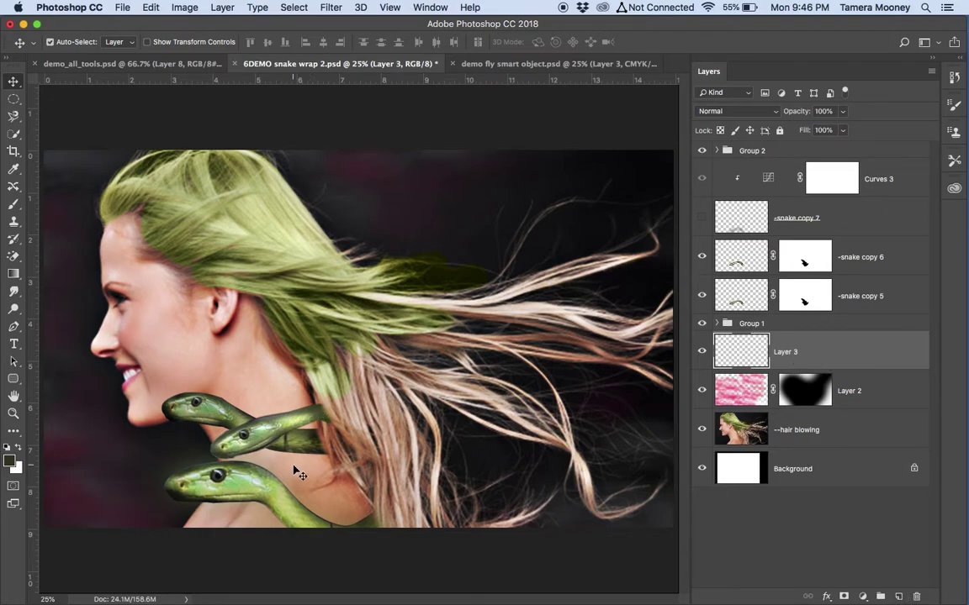
# Step: Sample dark skin tones from the portrait and paint soft reddish shadows under the snakes on Layer 3 with the 200 px brush
pyautogui.press('b')
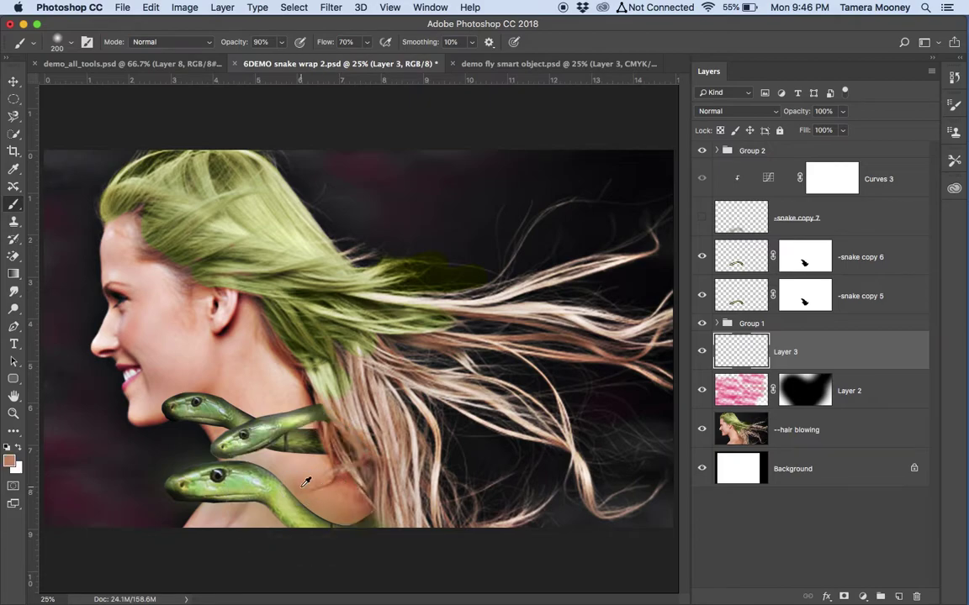
pyautogui.keyDown('alt'); pyautogui.click(343, 484); pyautogui.keyUp('alt')
pyautogui.keyDown('alt'); pyautogui.click(144, 418); pyautogui.keyUp('alt')
pyautogui.moveTo(360, 481)
pyautogui.mouseDown()
pyautogui.moveTo(302, 487)
pyautogui.moveTo(325, 476)
pyautogui.moveTo(252, 467)
pyautogui.moveTo(275, 497)
pyautogui.moveTo(224, 528)
pyautogui.moveTo(242, 527)
pyautogui.mouseUp()
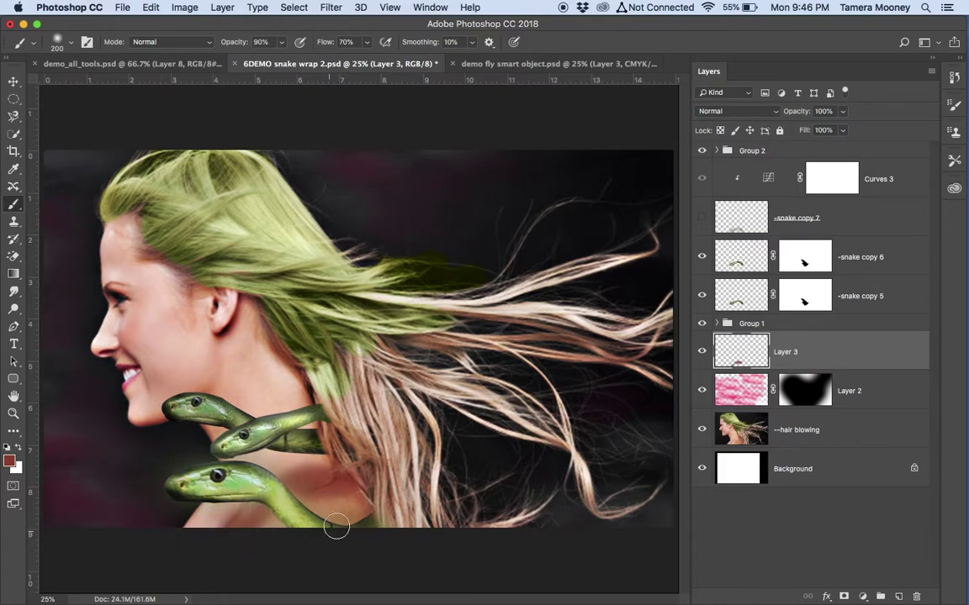
pyautogui.keyDown('alt'); pyautogui.click(332, 468); pyautogui.keyUp('alt')
pyautogui.moveTo(332, 468); pyautogui.dragTo(309, 473)
pyautogui.keyDown('alt'); pyautogui.click(312, 408); pyautogui.keyUp('alt')
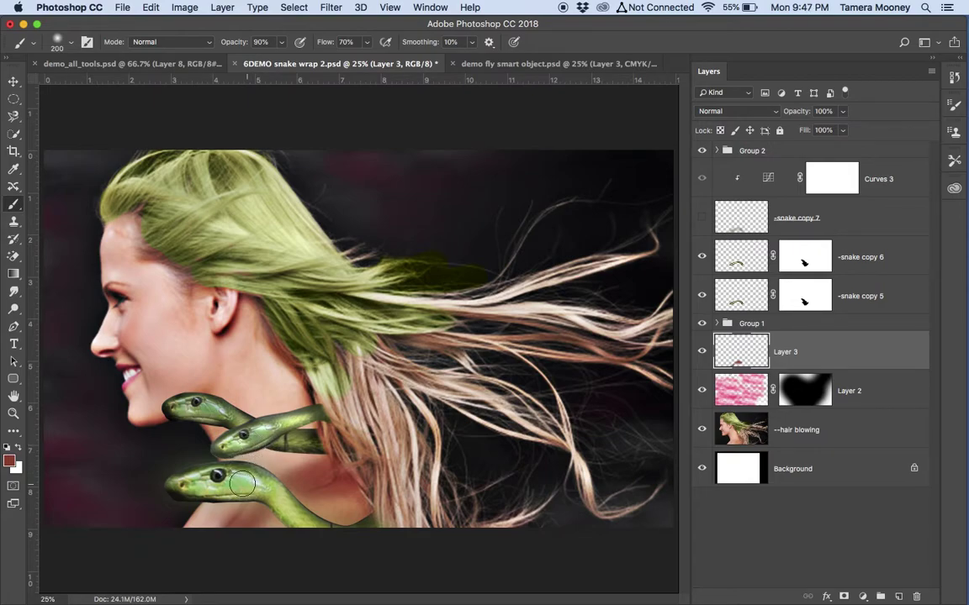
pyautogui.moveTo(208, 522)
pyautogui.mouseDown()
pyautogui.moveTo(190, 529)
pyautogui.moveTo(253, 465)
pyautogui.moveTo(289, 454)
pyautogui.mouseUp()
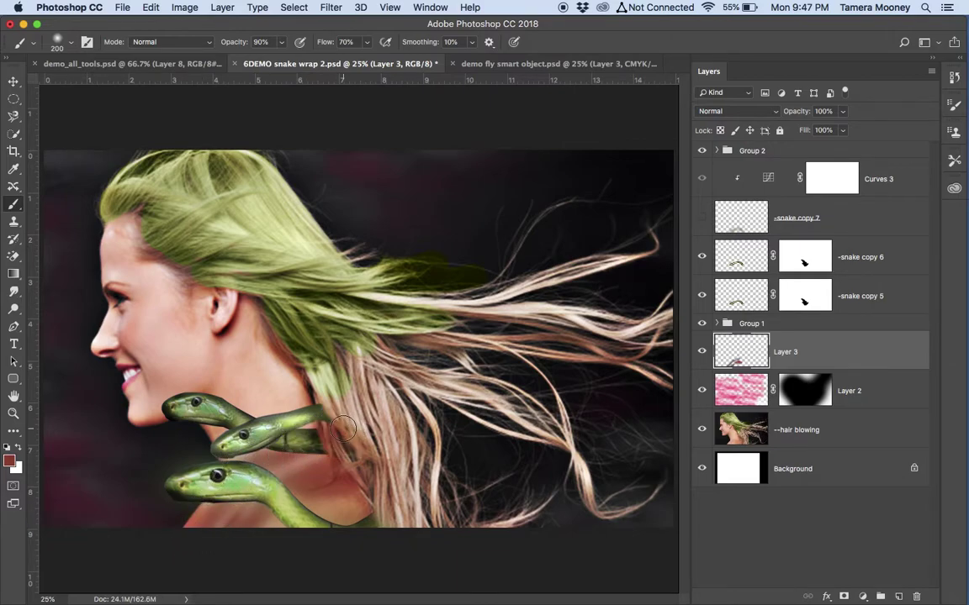
pyautogui.moveTo(189, 436); pyautogui.dragTo(236, 434)
# Step: Erase the shadow paint spilling onto the dark background between the snake heads, using the regular Eraser at 300 px and 30% opacity
pyautogui.press('super+plus')
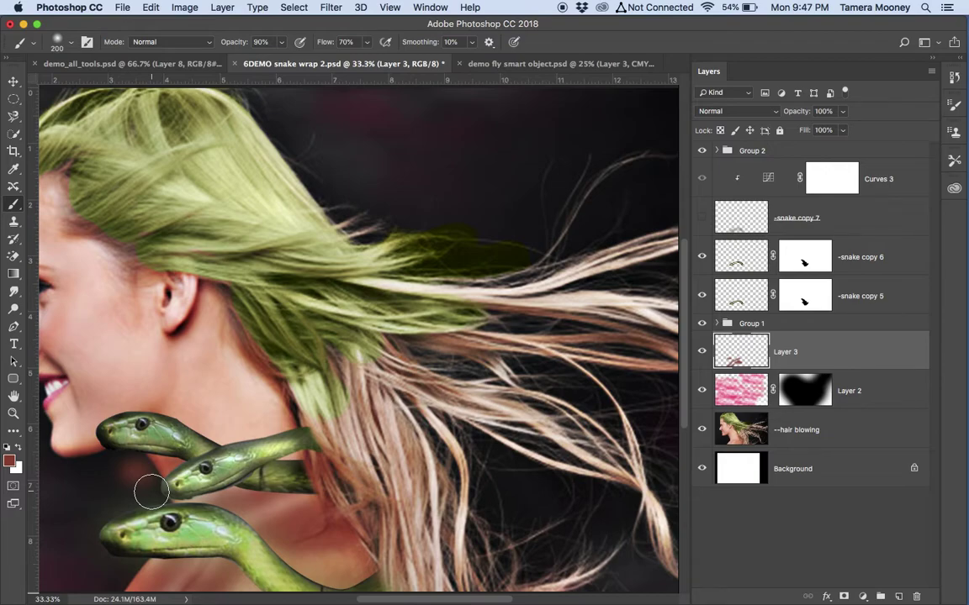
pyautogui.press('e')
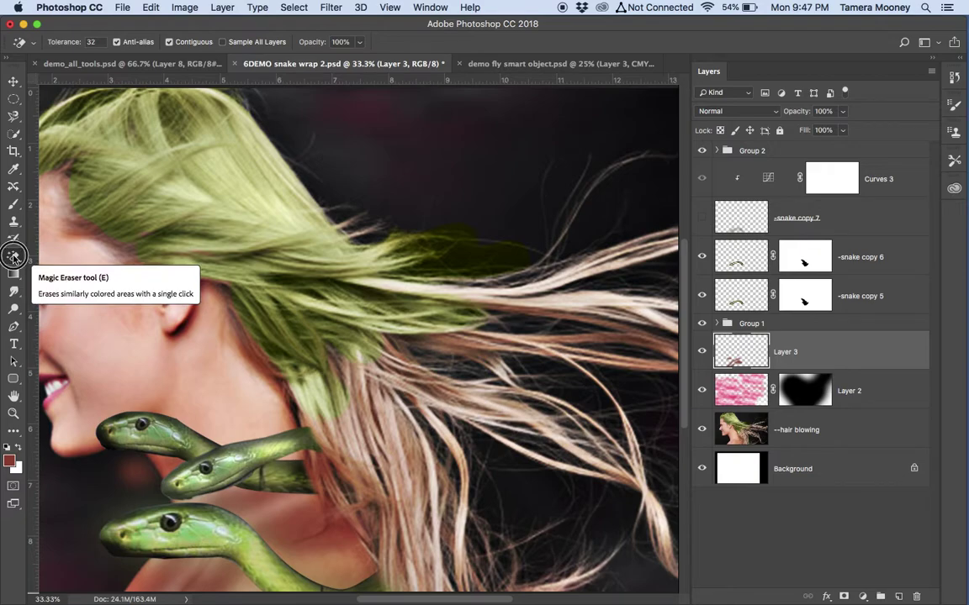
pyautogui.rightClick(13, 258)
pyautogui.click(67, 253)
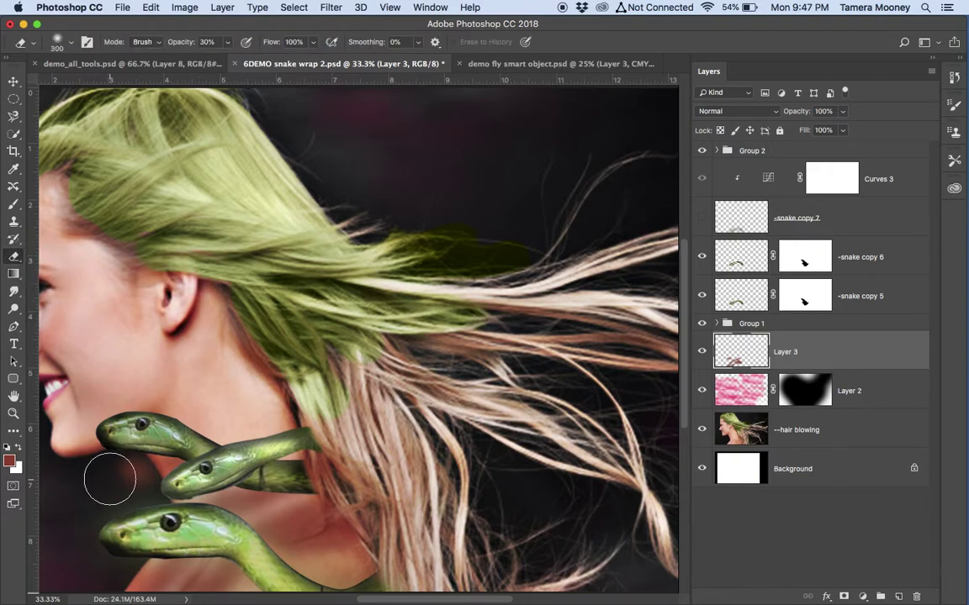
pyautogui.click(131, 479)
pyautogui.click(130, 473)
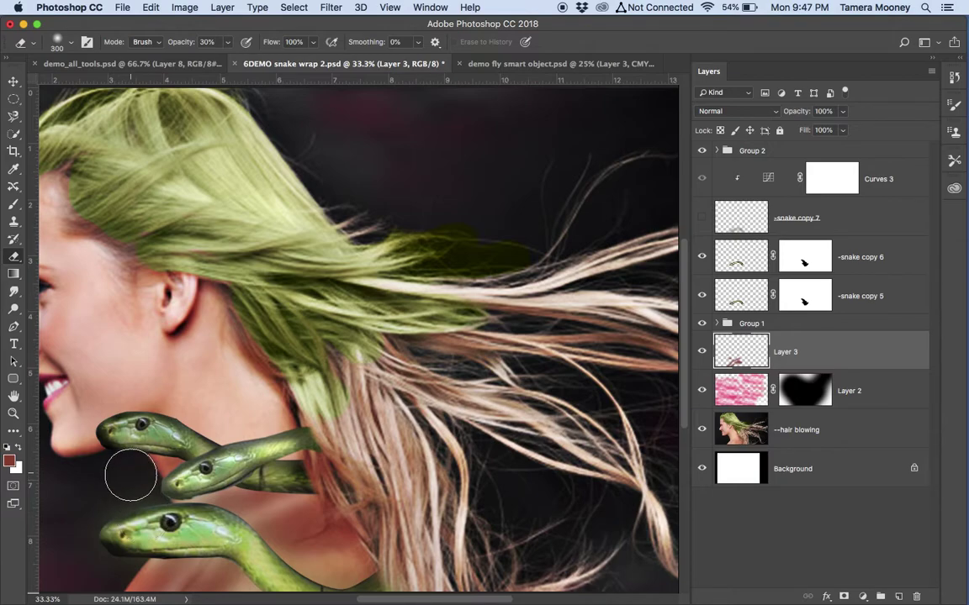
pyautogui.click(143, 494)
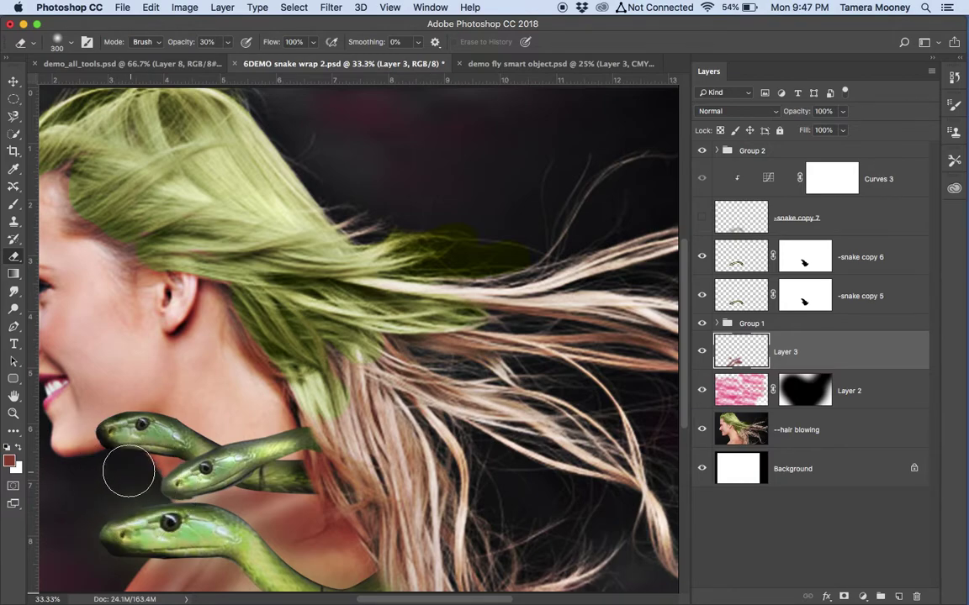
pyautogui.scroll(-2, 135, 476)
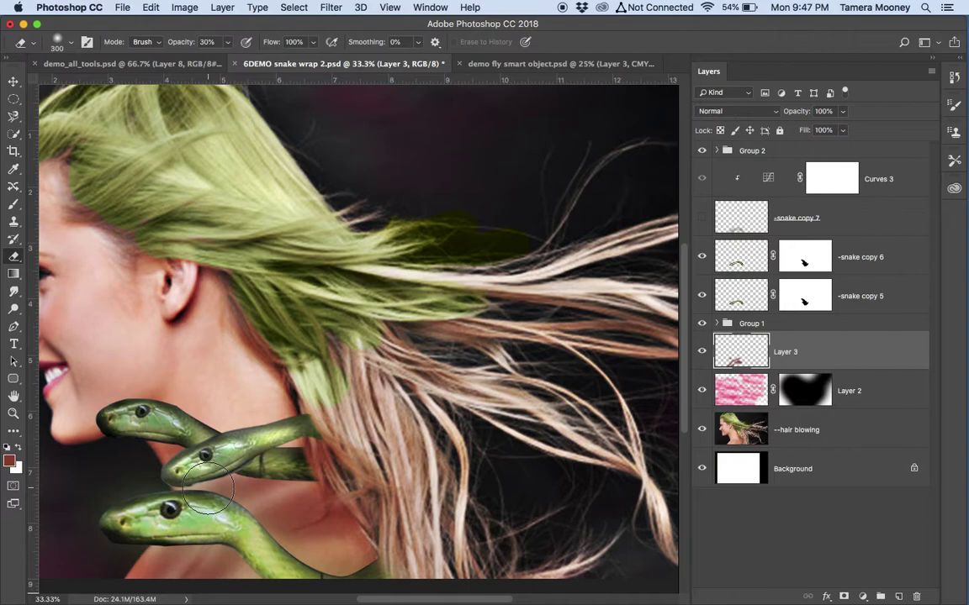
pyautogui.press('super+minus')
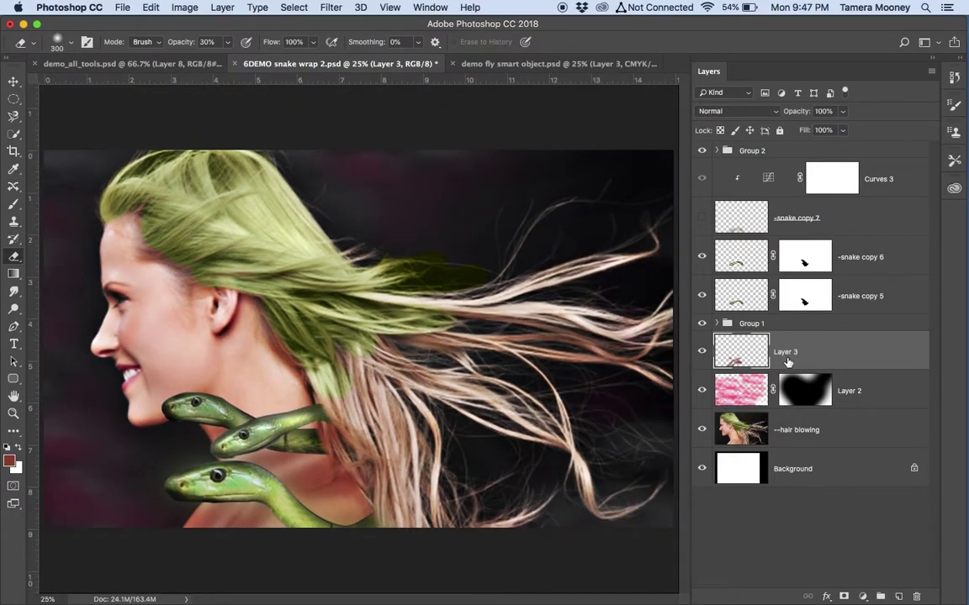
# Step: Switch to the Move tool and cycle Layer 3 through the blending modes to compare how the shadows affect the skin, stopping at Darken
pyautogui.press('v')
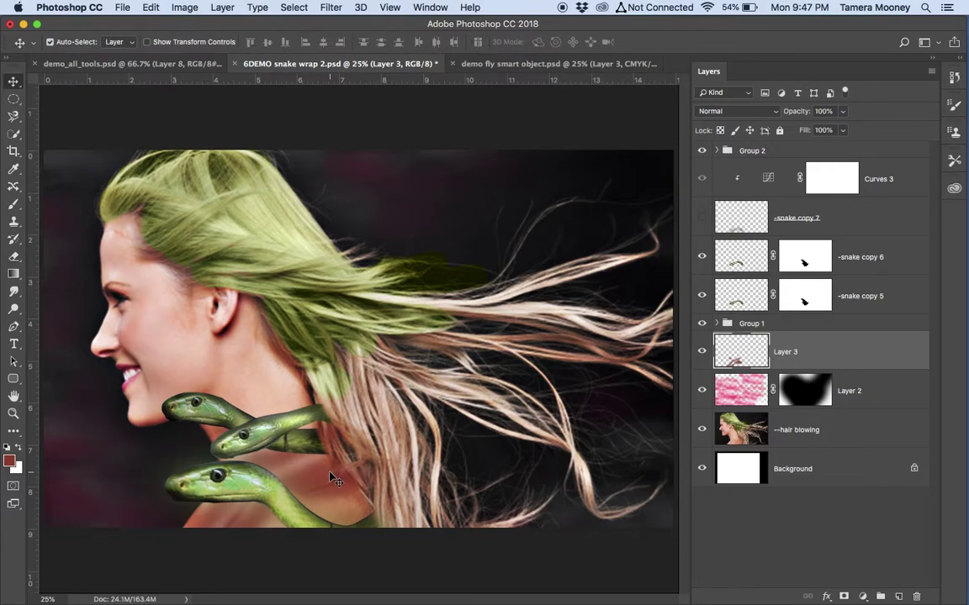
pyautogui.hotkey('shift', '+')
pyautogui.hotkey('shift', '+')
pyautogui.hotkey('shift', '+')
pyautogui.hotkey('shift', '+')
pyautogui.hotkey('shift', '+')
pyautogui.hotkey('shift', '+')
pyautogui.hotkey('shift', '+')
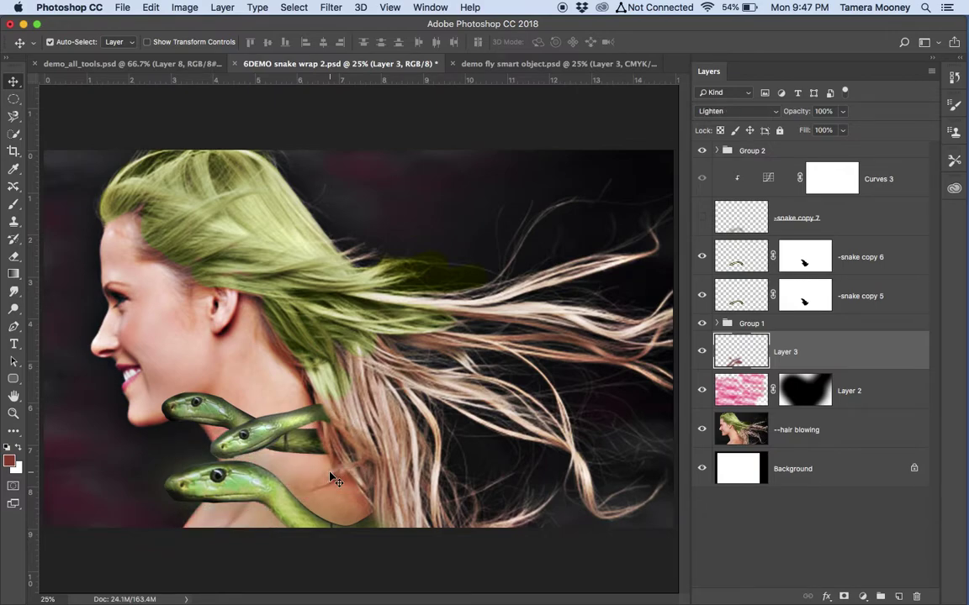
pyautogui.hotkey('shift', '+')
pyautogui.hotkey('shift', '+')
pyautogui.hotkey('shift', '+')
pyautogui.hotkey('shift', '+')
pyautogui.hotkey('shift', '+')
pyautogui.hotkey('shift', '+')
pyautogui.hotkey('shift', '+')
pyautogui.hotkey('shift', '+')
pyautogui.hotkey('shift', '+')
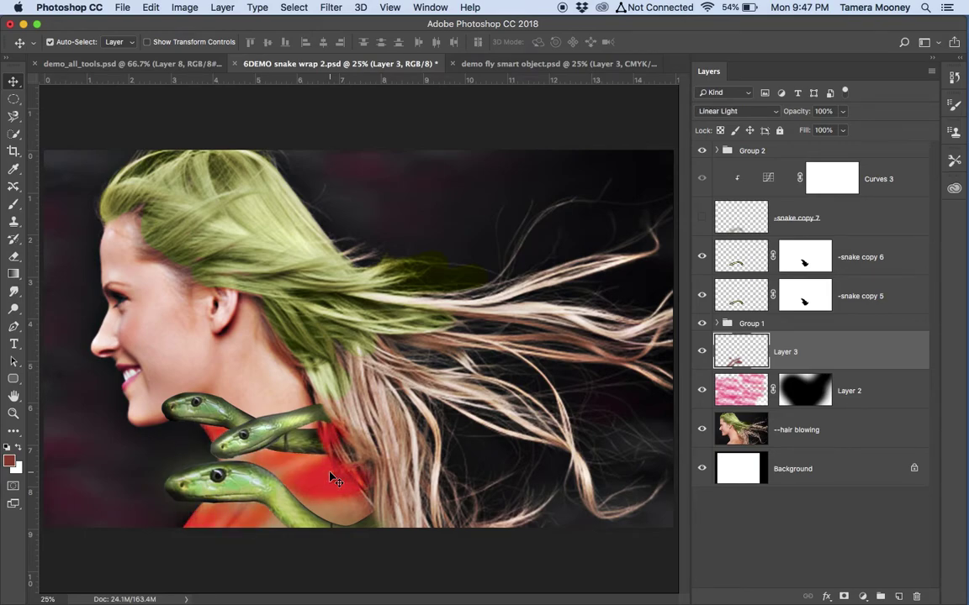
pyautogui.hotkey('shift', '+')
pyautogui.hotkey('shift', '+')
pyautogui.hotkey('shift', '+')
pyautogui.hotkey('shift', '+')
pyautogui.hotkey('shift', '+')
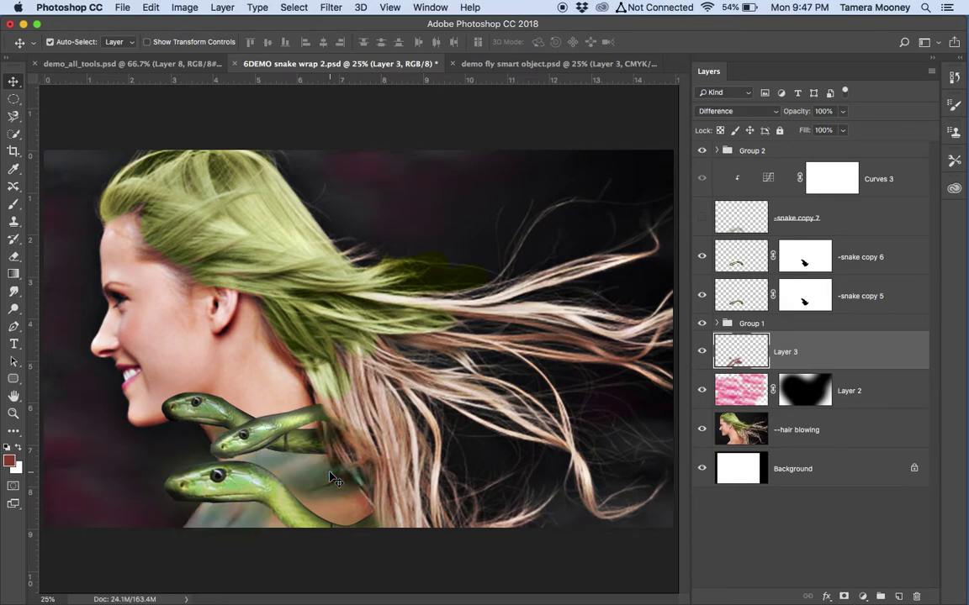
pyautogui.hotkey('shift', '+')
pyautogui.hotkey('shift', '+')
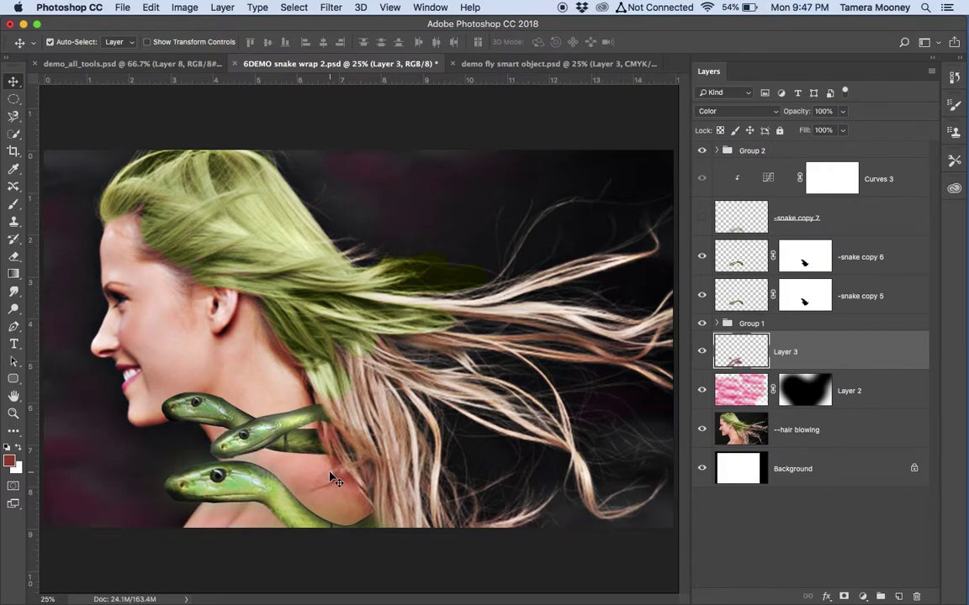
pyautogui.hotkey('shift', '+')
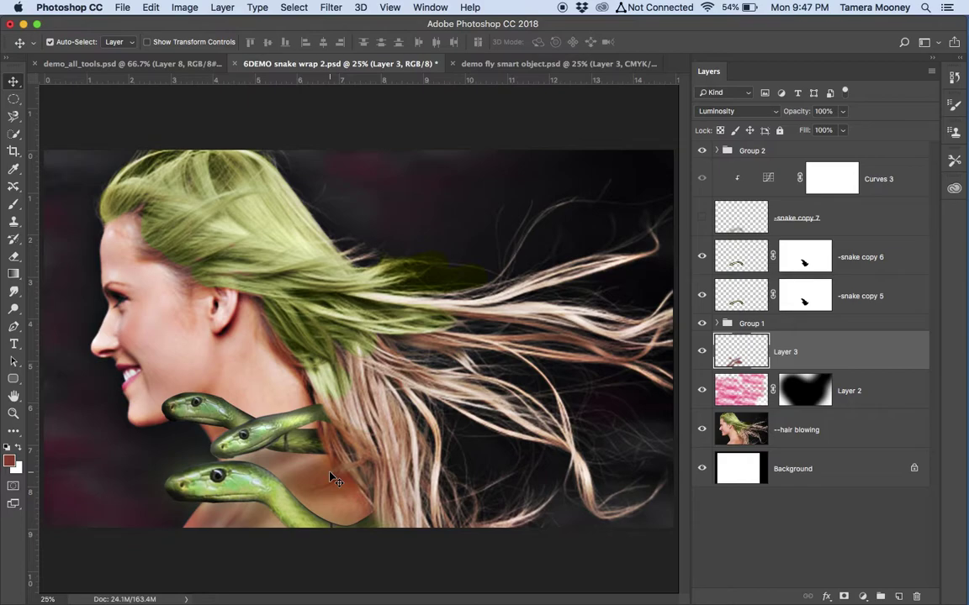
pyautogui.hotkey('shift', '+')
pyautogui.hotkey('shift', '+')
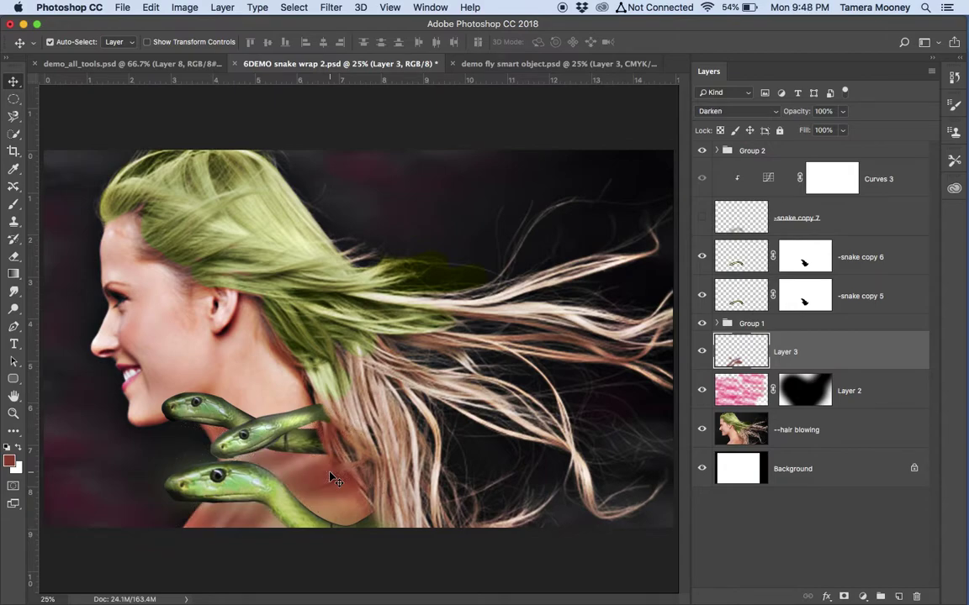
# Step: Set Layer 3's blending mode to Luminosity and make the snake copy 7 layer visible
pyautogui.hotkey('shift', '-')
pyautogui.hotkey('shift', '-')
pyautogui.hotkey('shift', '-')
pyautogui.hotkey('shift', '-')
pyautogui.hotkey('shift', '+')
pyautogui.click(703, 218)
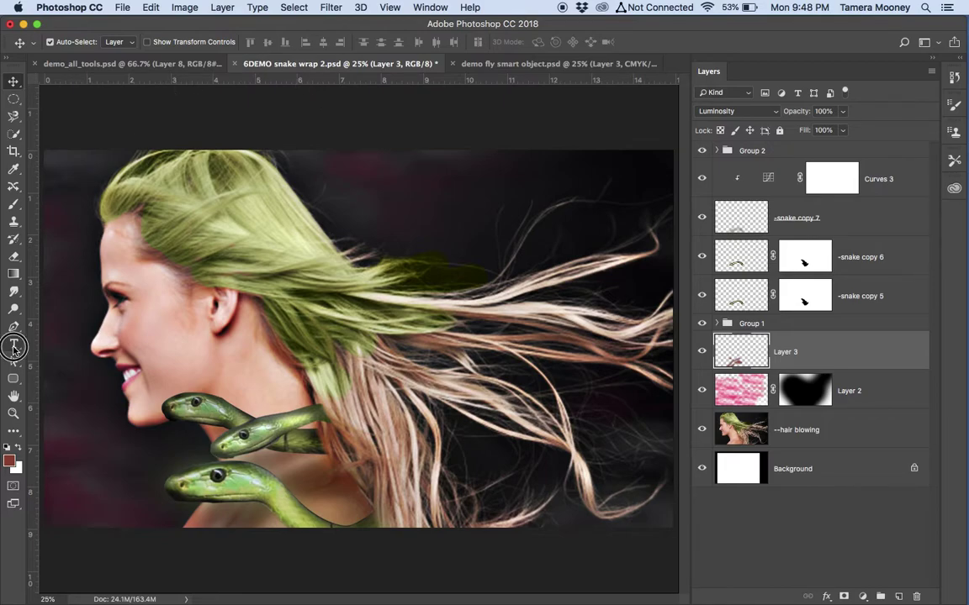
# Step: Return to demo_all_tools.psd and select Layer 2, the cat photo in Artboard 1
pyautogui.click(13, 346)
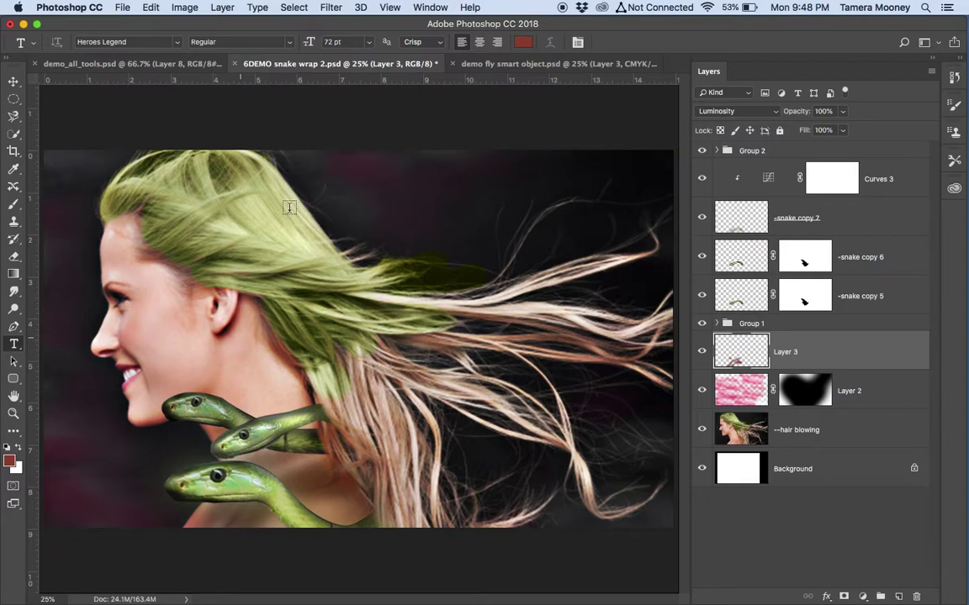
pyautogui.click(504, 66)
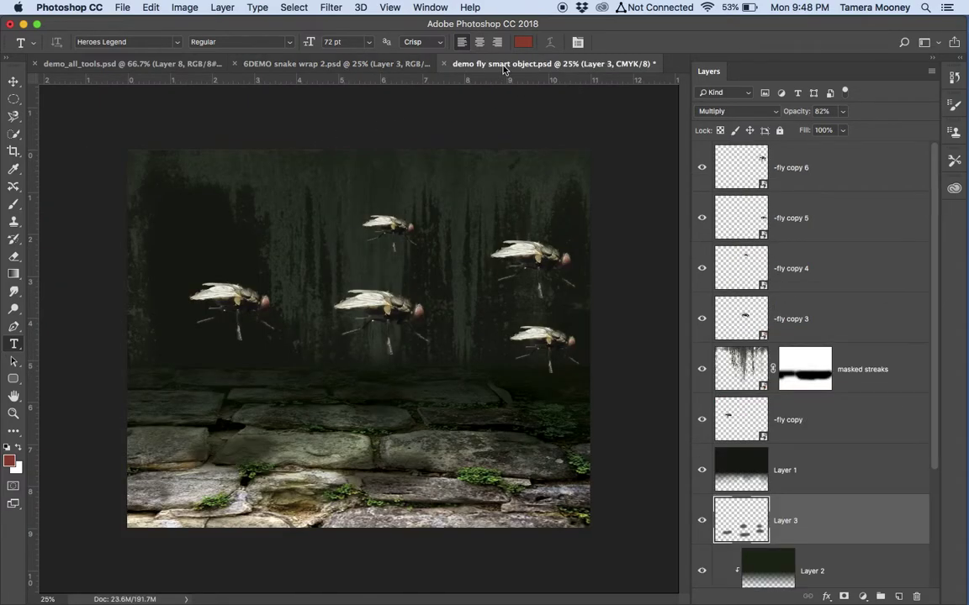
pyautogui.click(118, 63)
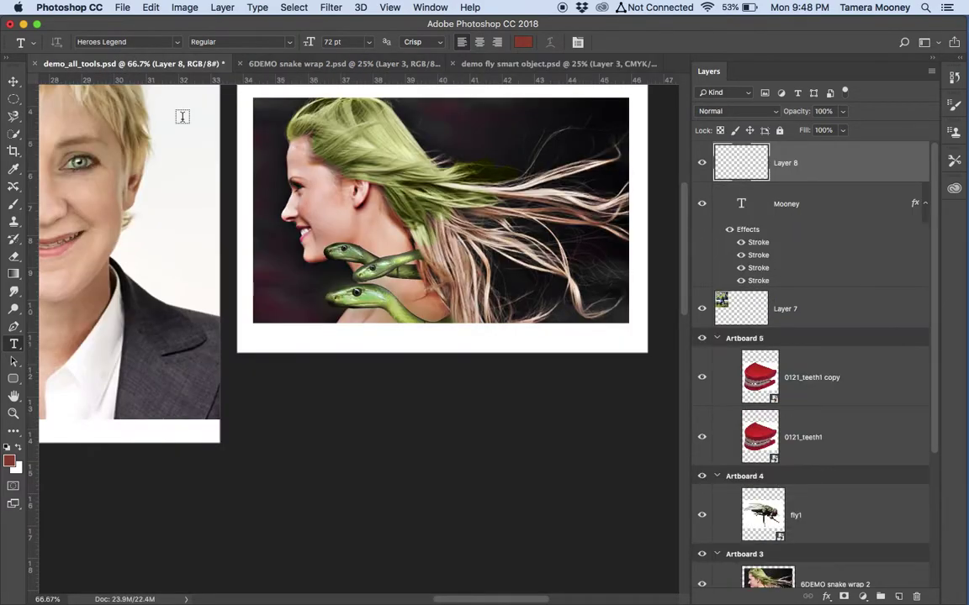
pyautogui.press('super+minus')
pyautogui.press('super+minus')
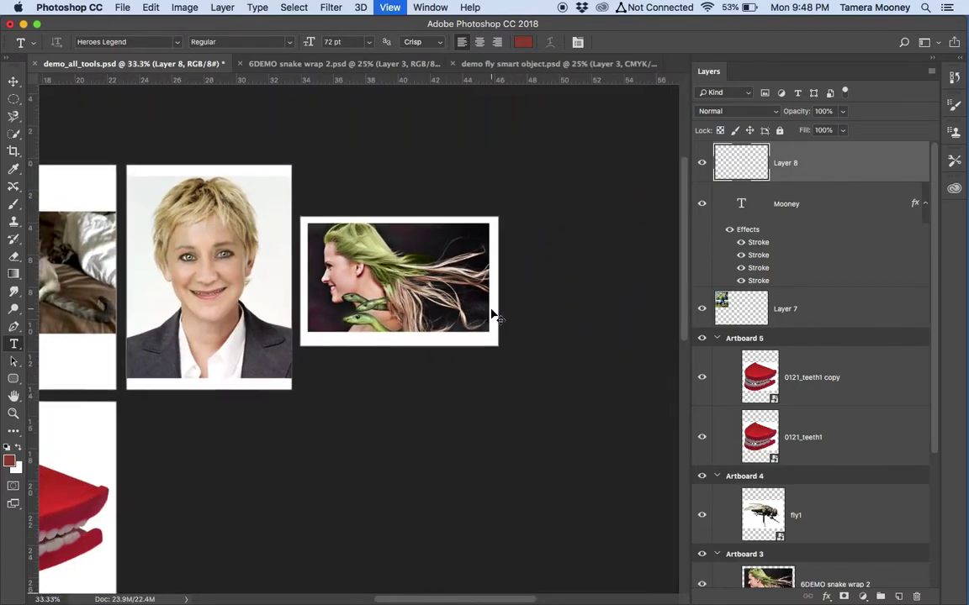
pyautogui.press('super+minus')
pyautogui.hscroll(-5, 312, 391)
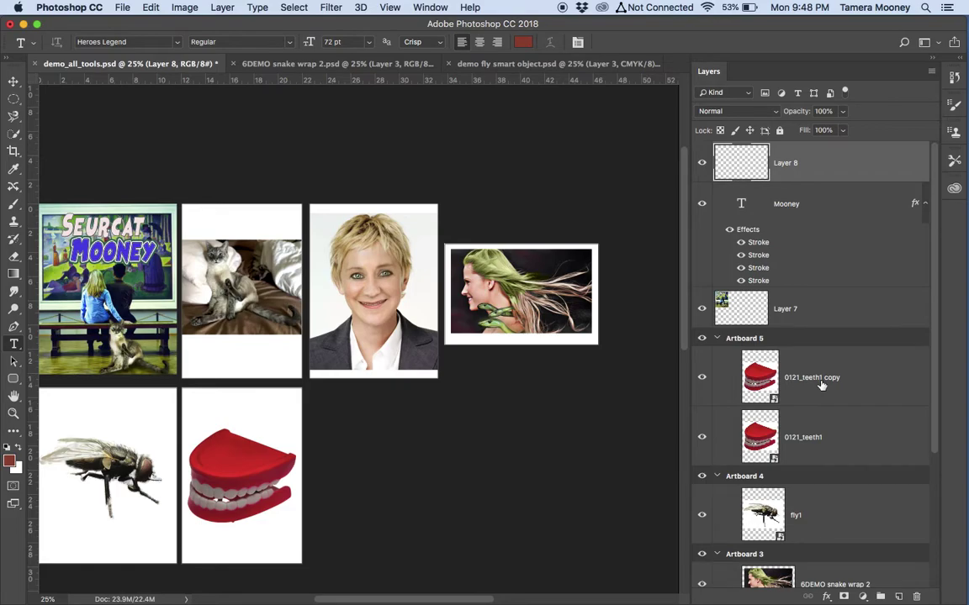
pyautogui.scroll(-5, 822, 385)
pyautogui.scroll(-1, 822, 385)
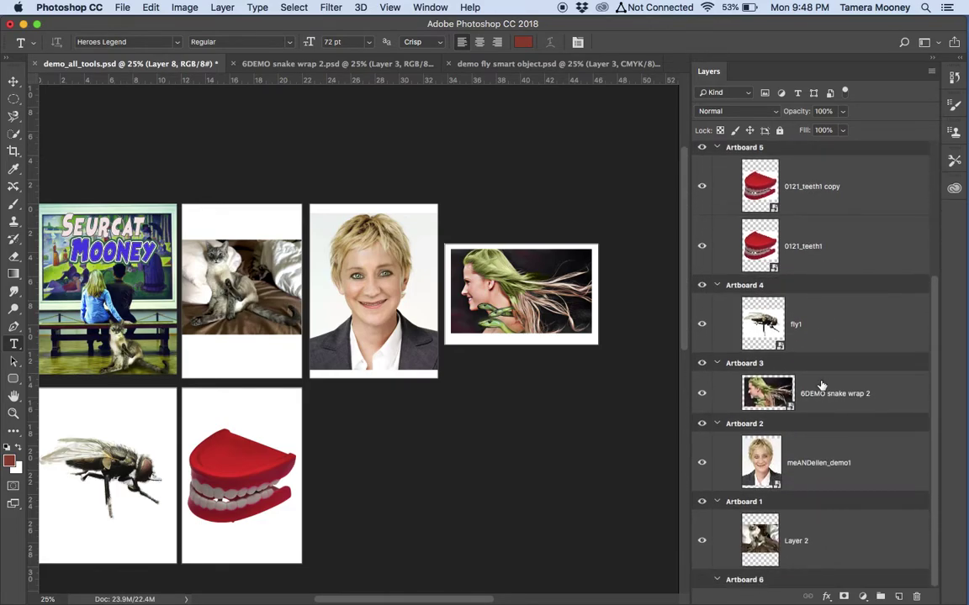
pyautogui.click(814, 546)
# Step: Roughly select the cat's ears, face and chin with the Quick Selection tool at brush size 6
pyautogui.press('super+plus')
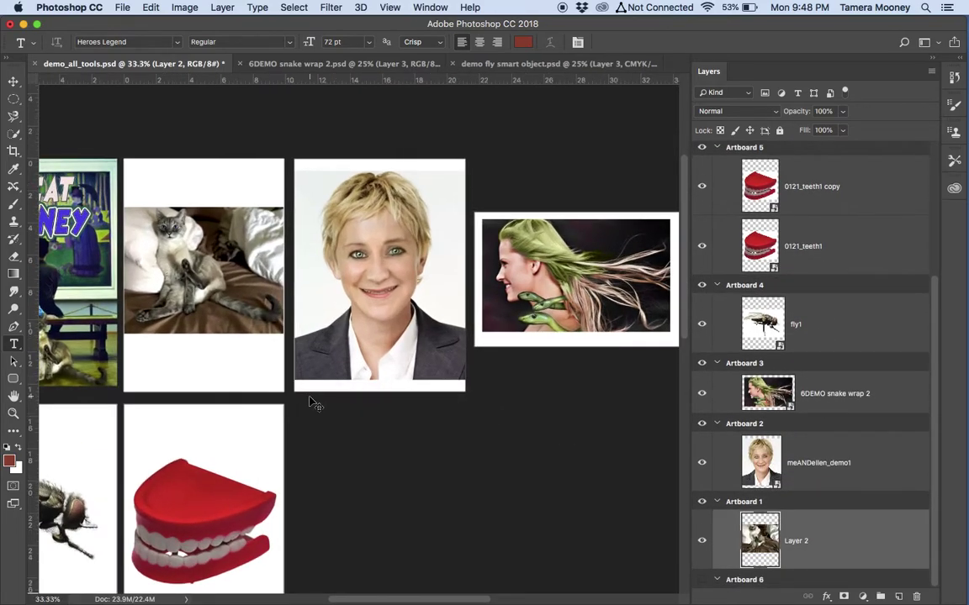
pyautogui.press('super+plus')
pyautogui.press('super+plus')
pyautogui.hscroll(-5, 309, 394)
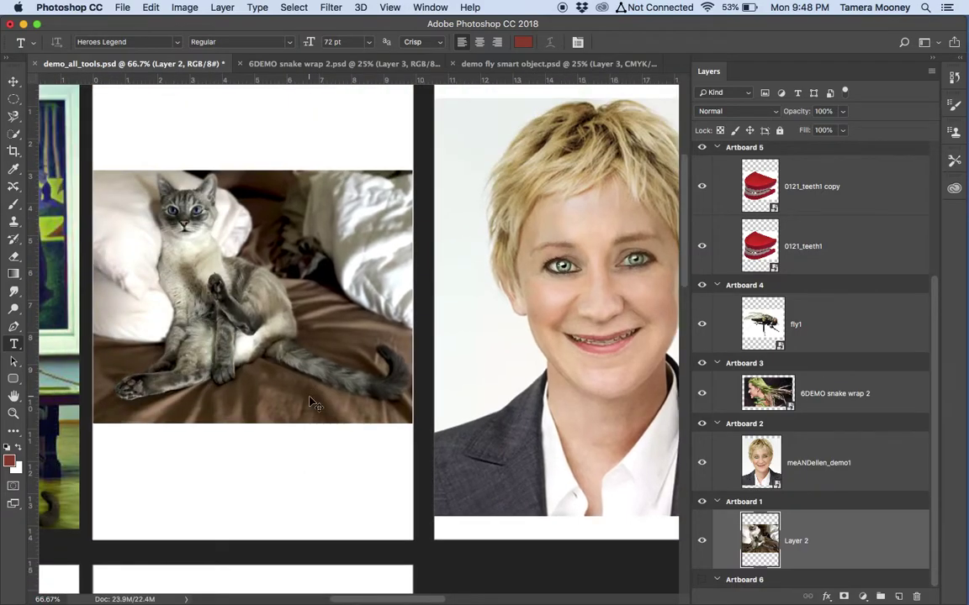
pyautogui.press('super+plus')
pyautogui.press('super+plus')
pyautogui.press('super+plus')
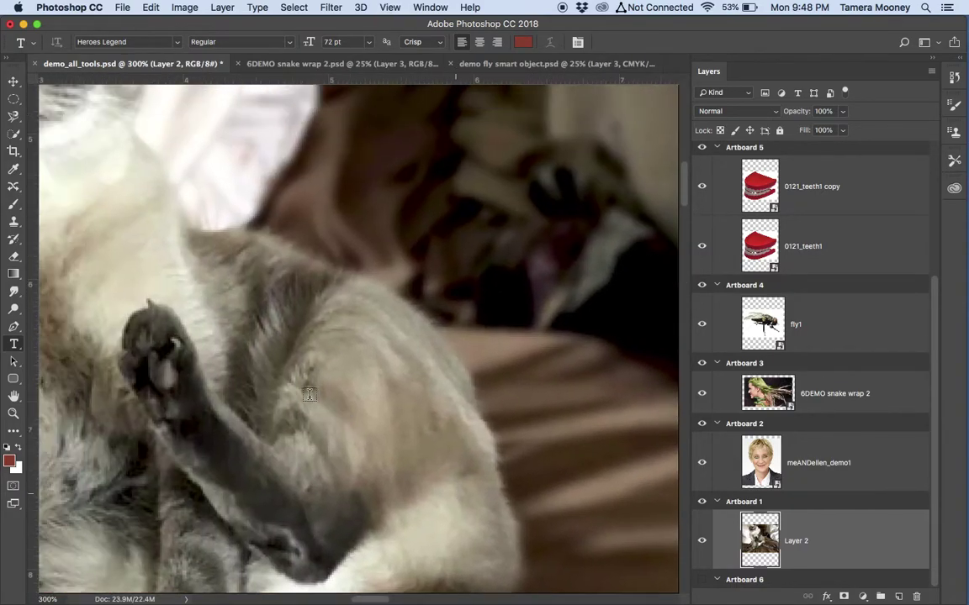
pyautogui.scroll(5, 309, 394)
pyautogui.hscroll(-8, 310, 394)
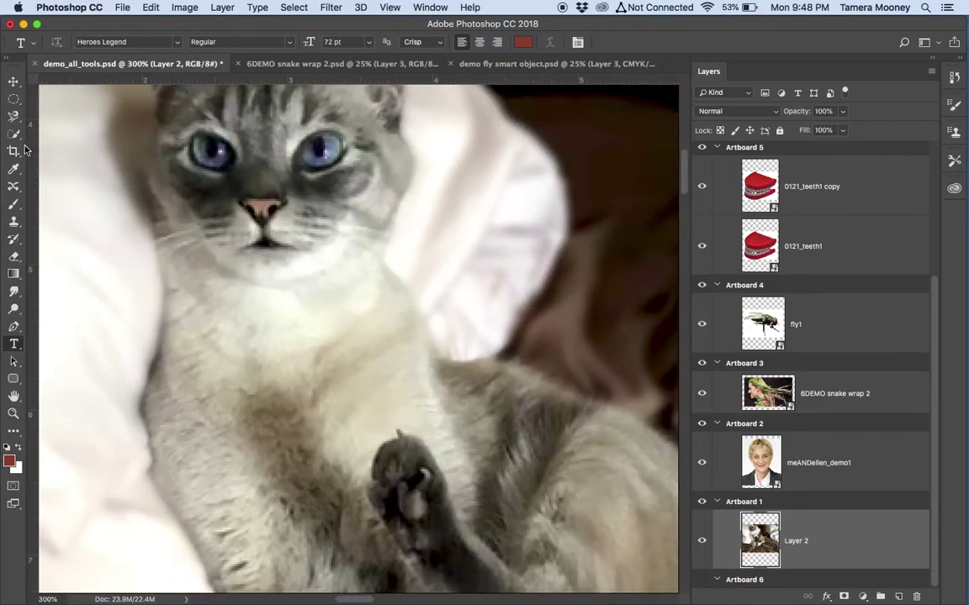
pyautogui.click(14, 134)
pyautogui.click(42, 136)
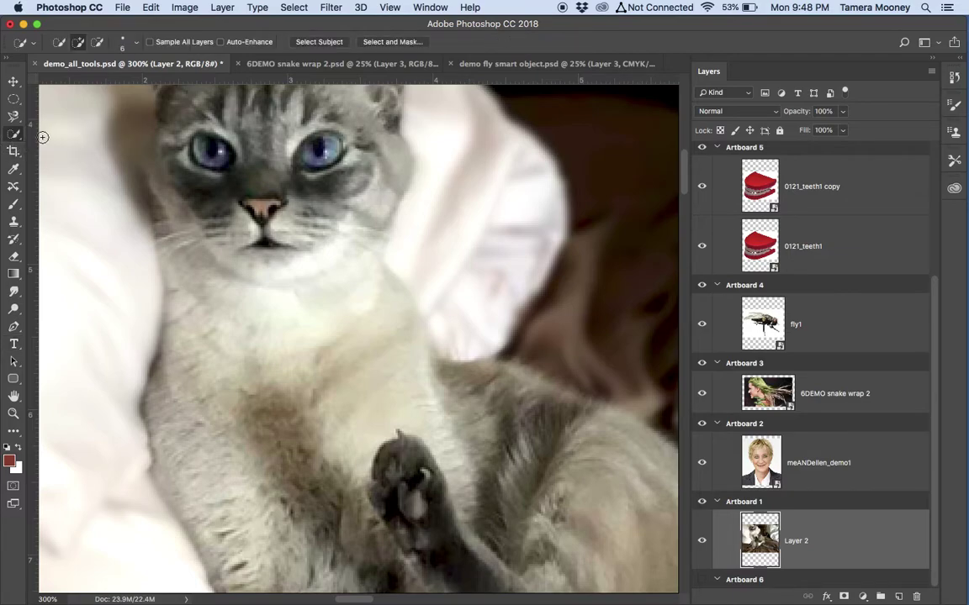
pyautogui.scroll(3, 159, 134)
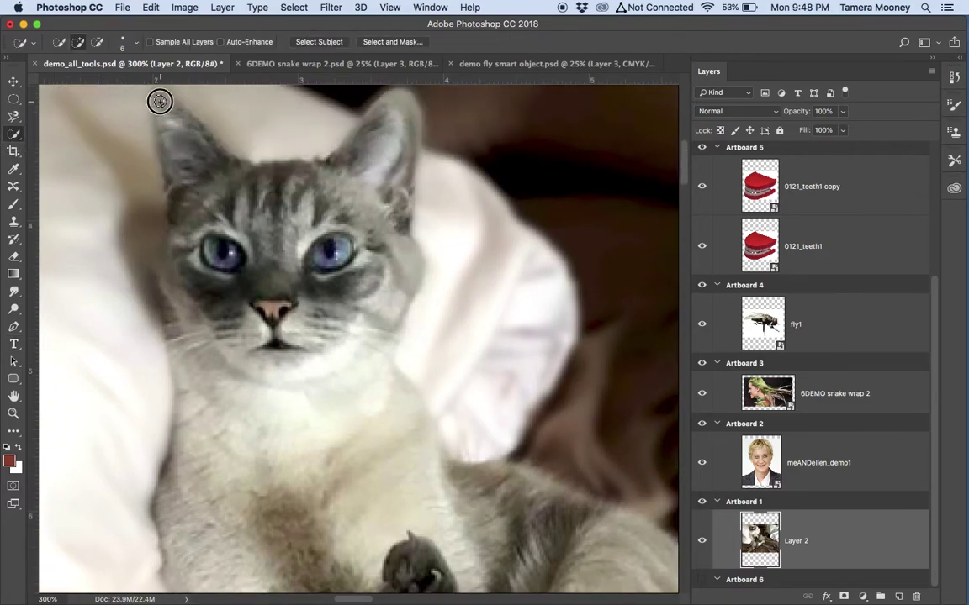
pyautogui.moveTo(221, 190); pyautogui.dragTo(283, 182)
pyautogui.moveTo(348, 178)
pyautogui.mouseDown()
pyautogui.moveTo(381, 132)
pyautogui.moveTo(332, 240)
pyautogui.moveTo(219, 311)
pyautogui.moveTo(308, 334)
pyautogui.moveTo(298, 305)
pyautogui.moveTo(347, 222)
pyautogui.moveTo(380, 291)
pyautogui.moveTo(355, 340)
pyautogui.moveTo(300, 370)
pyautogui.mouseUp()
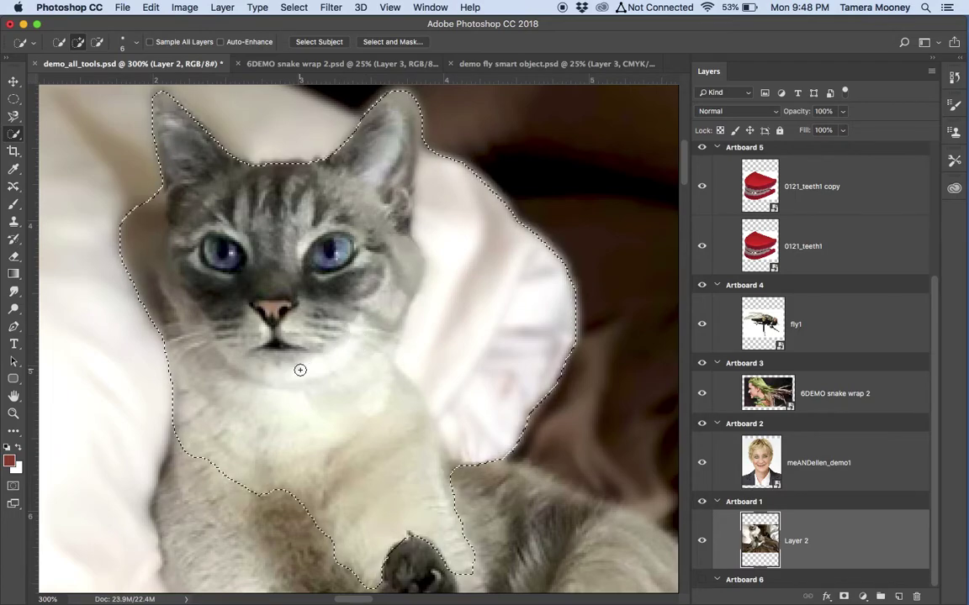
# Step: Subtract the pillow, background and chest areas from the Quick Selection so mainly the cat's head is selected
pyautogui.press('alt')
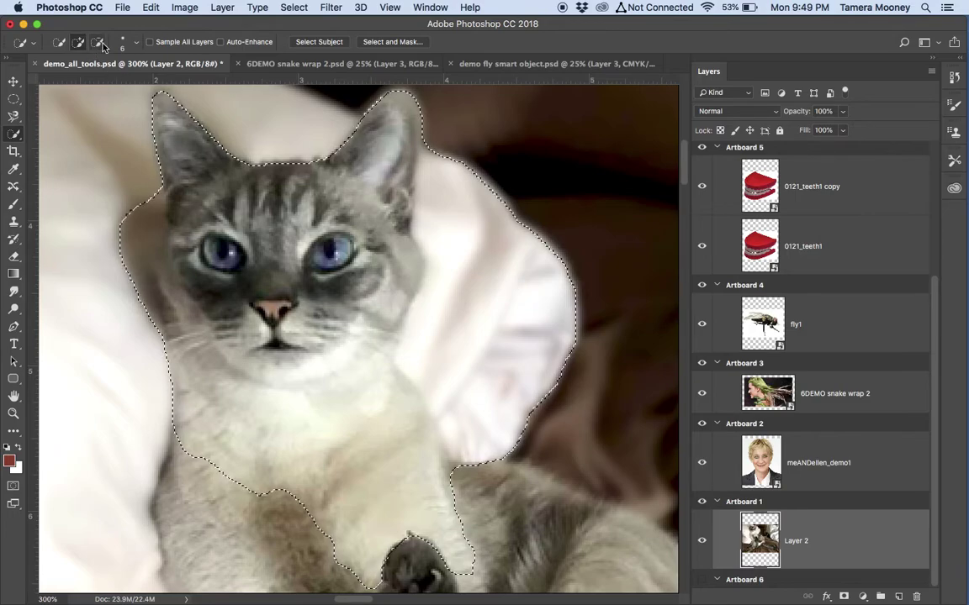
pyautogui.press('alt')
pyautogui.moveTo(140, 194)
pyautogui.mouseDown()
pyautogui.moveTo(134, 281)
pyautogui.moveTo(175, 170)
pyautogui.mouseUp()
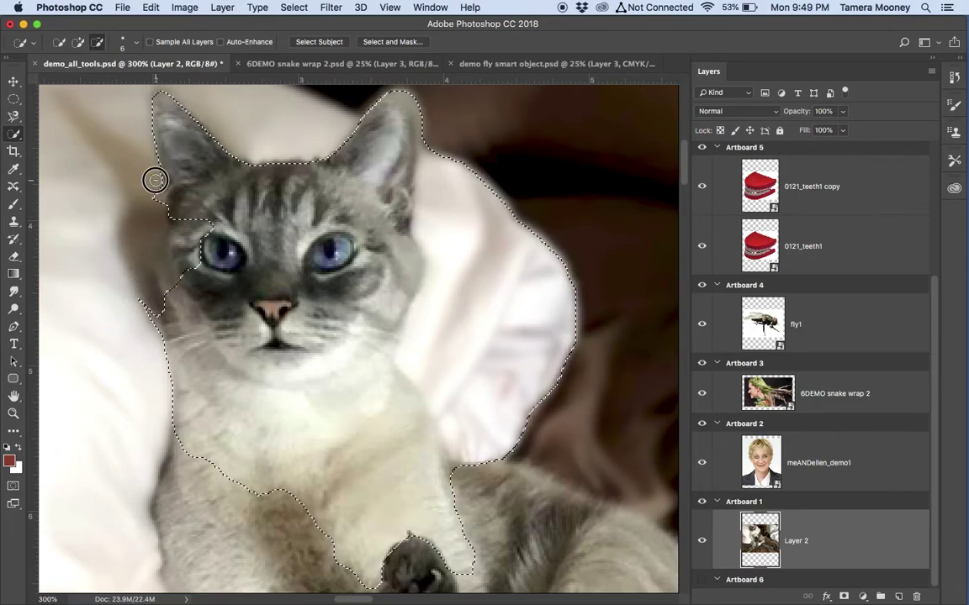
pyautogui.moveTo(148, 353); pyautogui.dragTo(149, 353)
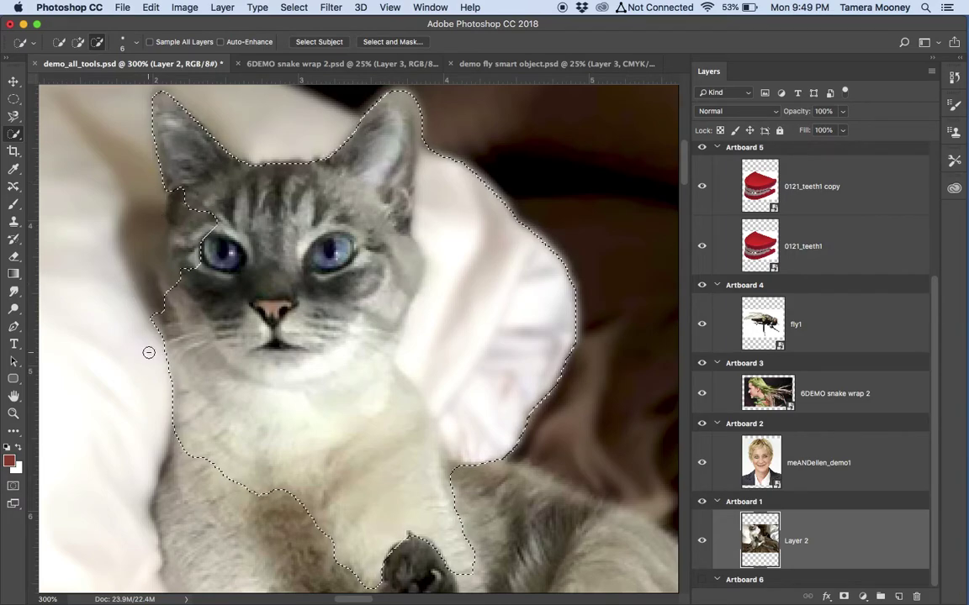
pyautogui.moveTo(444, 130); pyautogui.dragTo(439, 253)
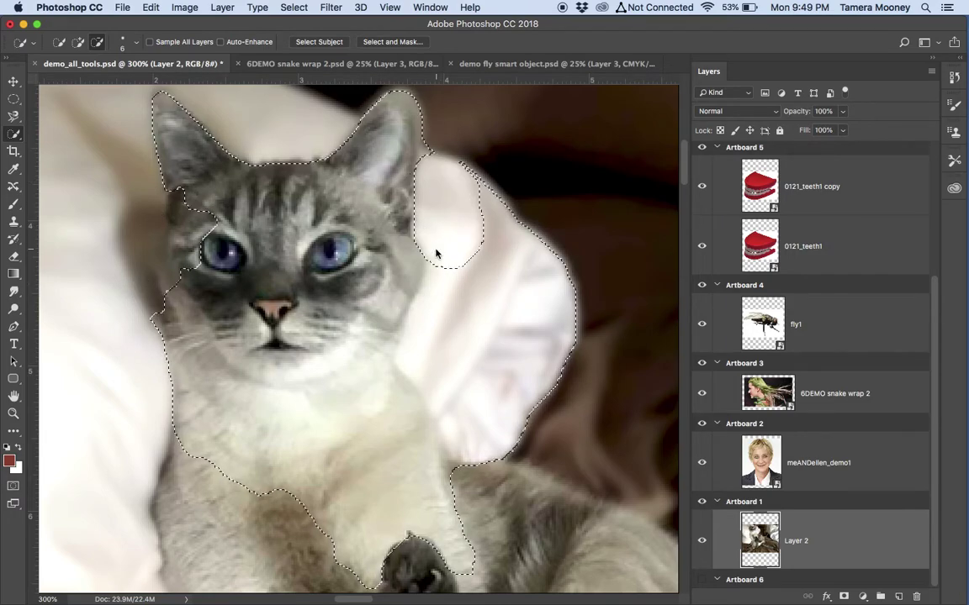
pyautogui.moveTo(430, 150)
pyautogui.mouseDown()
pyautogui.moveTo(444, 250)
pyautogui.moveTo(417, 360)
pyautogui.mouseUp()
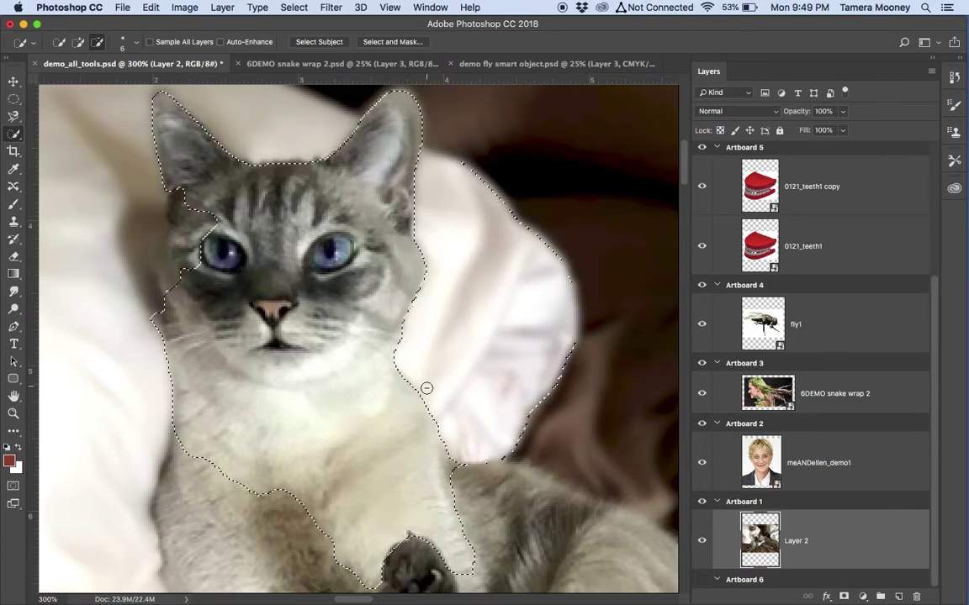
pyautogui.moveTo(430, 157)
pyautogui.mouseDown()
pyautogui.moveTo(504, 197)
pyautogui.moveTo(568, 305)
pyautogui.moveTo(532, 377)
pyautogui.mouseUp()
pyautogui.moveTo(575, 342)
pyautogui.mouseDown()
pyautogui.moveTo(508, 435)
pyautogui.moveTo(535, 430)
pyautogui.moveTo(465, 457)
pyautogui.moveTo(397, 357)
pyautogui.moveTo(292, 405)
pyautogui.moveTo(258, 402)
pyautogui.moveTo(199, 379)
pyautogui.moveTo(152, 298)
pyautogui.moveTo(163, 368)
pyautogui.moveTo(209, 418)
pyautogui.moveTo(205, 436)
pyautogui.moveTo(252, 480)
pyautogui.moveTo(278, 488)
pyautogui.moveTo(242, 492)
pyautogui.mouseUp()
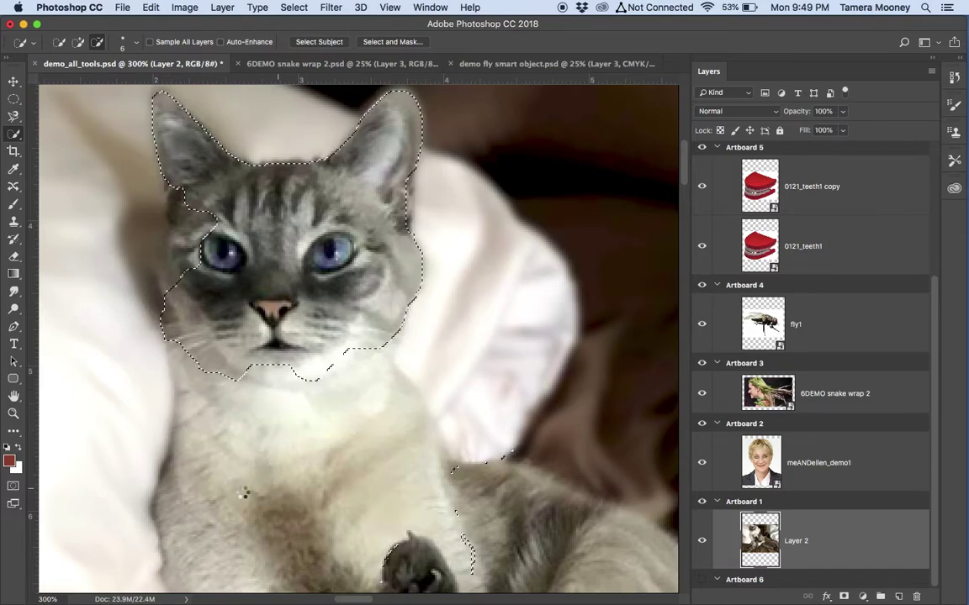
pyautogui.moveTo(511, 443); pyautogui.dragTo(519, 458)
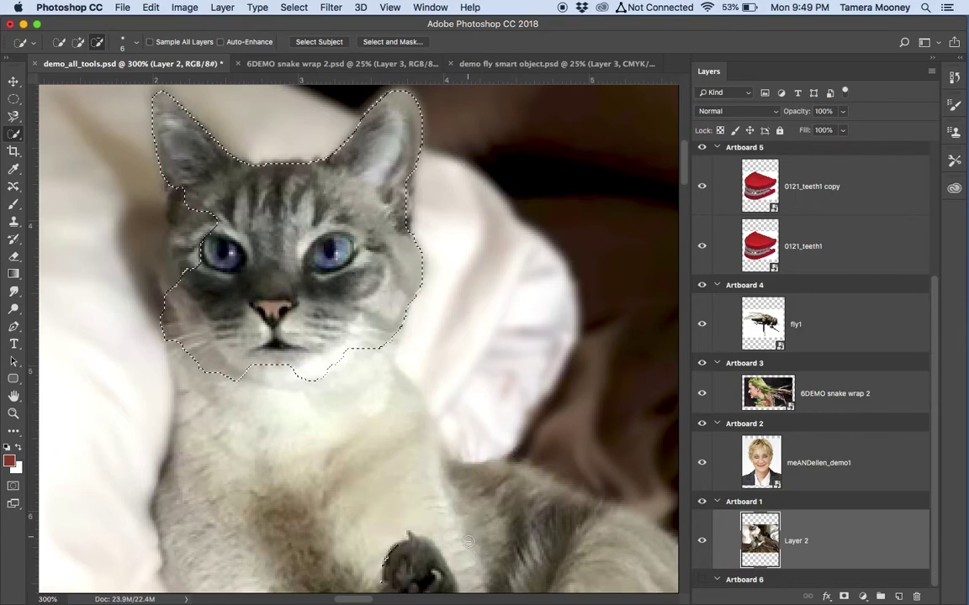
pyautogui.scroll(-10, 468, 542)
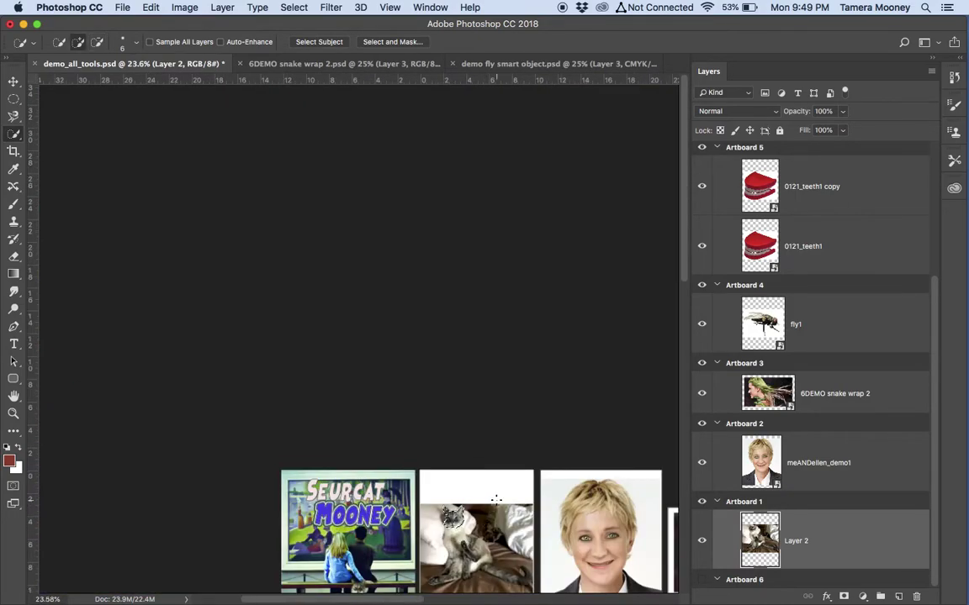
pyautogui.scroll(2, 489, 539)
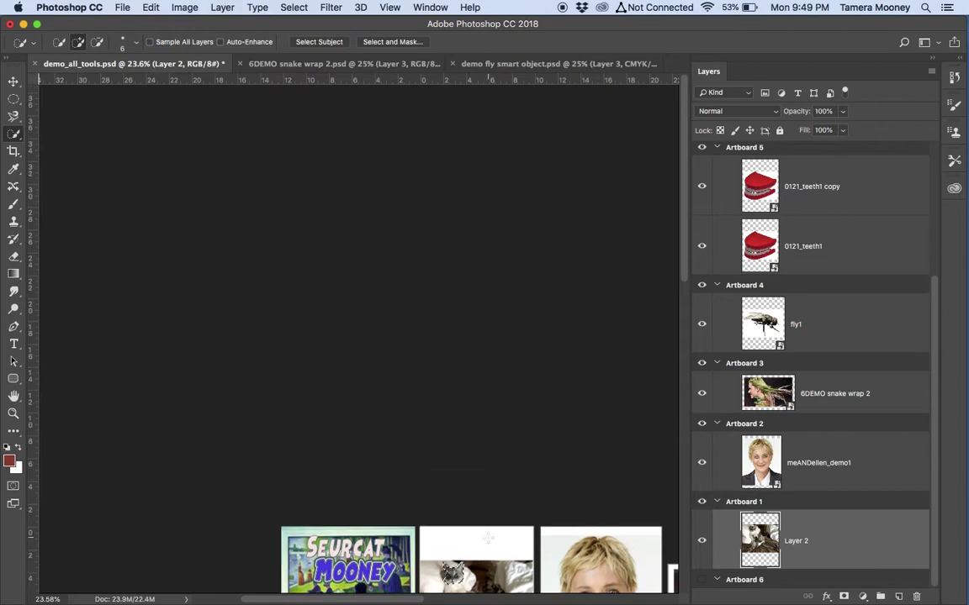
pyautogui.scroll(-5, 488, 538)
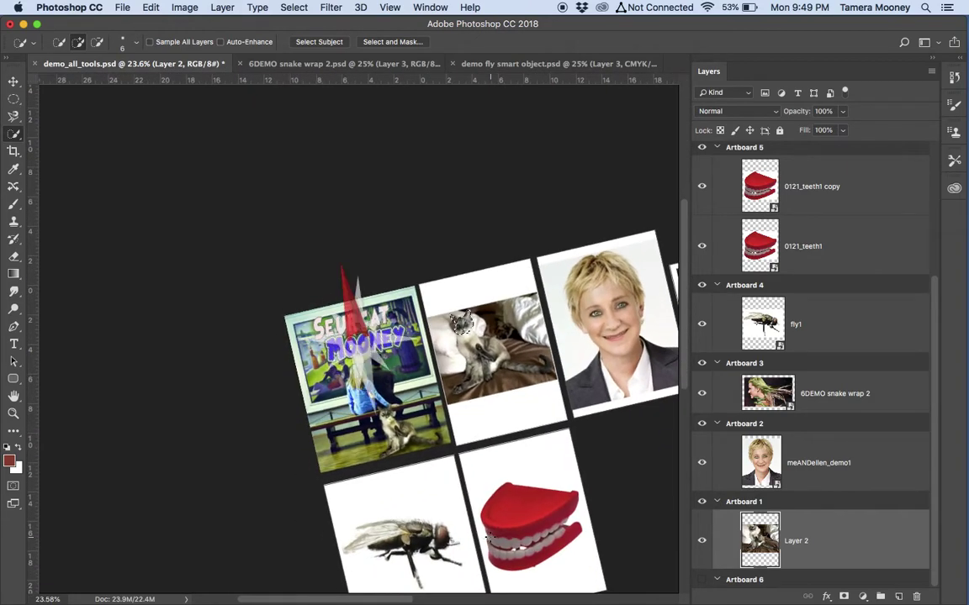
pyautogui.hscroll(-2, 487, 533)
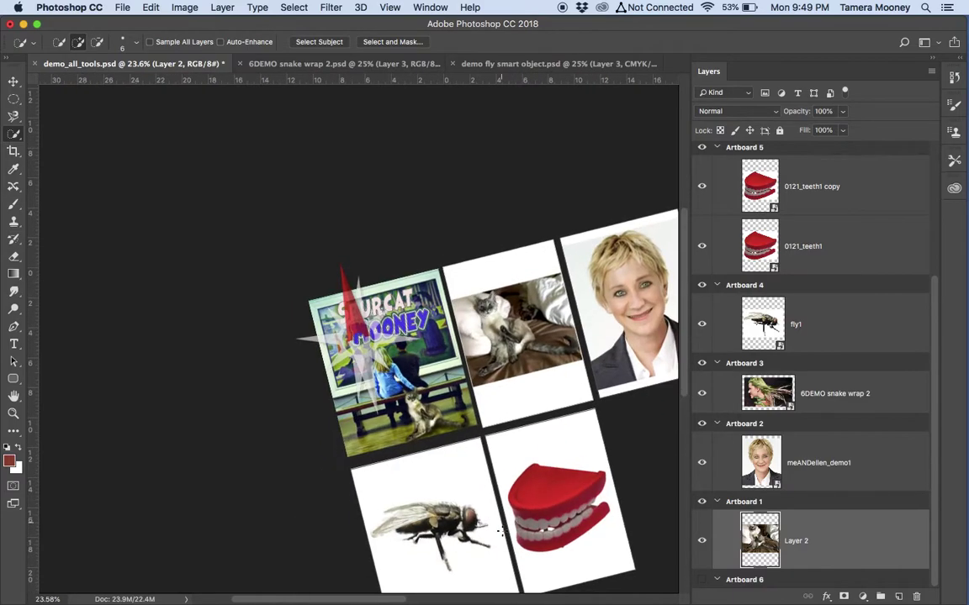
pyautogui.press('r')
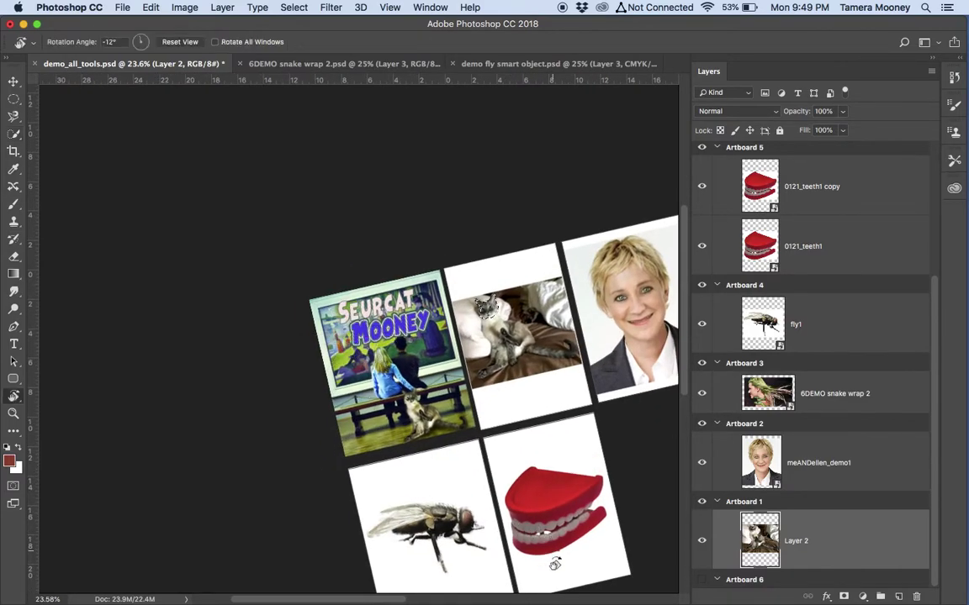
pyautogui.moveTo(535, 565); pyautogui.dragTo(463, 568)
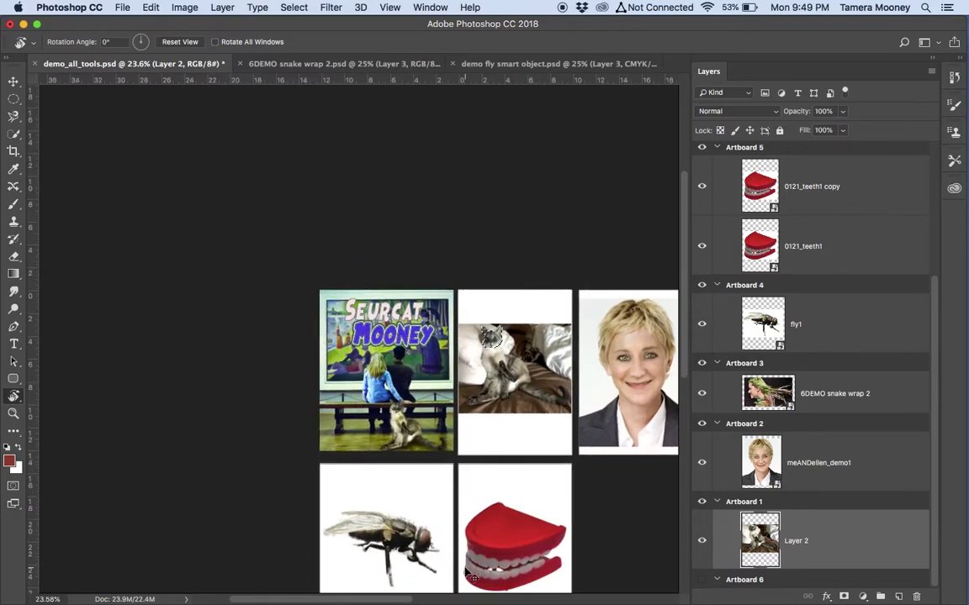
# Step: Add the missing left side of the cat's face and the gap under its chin to the Quick Selection
pyautogui.press('super+equal')
pyautogui.press('super+equal')
pyautogui.press('super+equal')
pyautogui.press('super+equal')
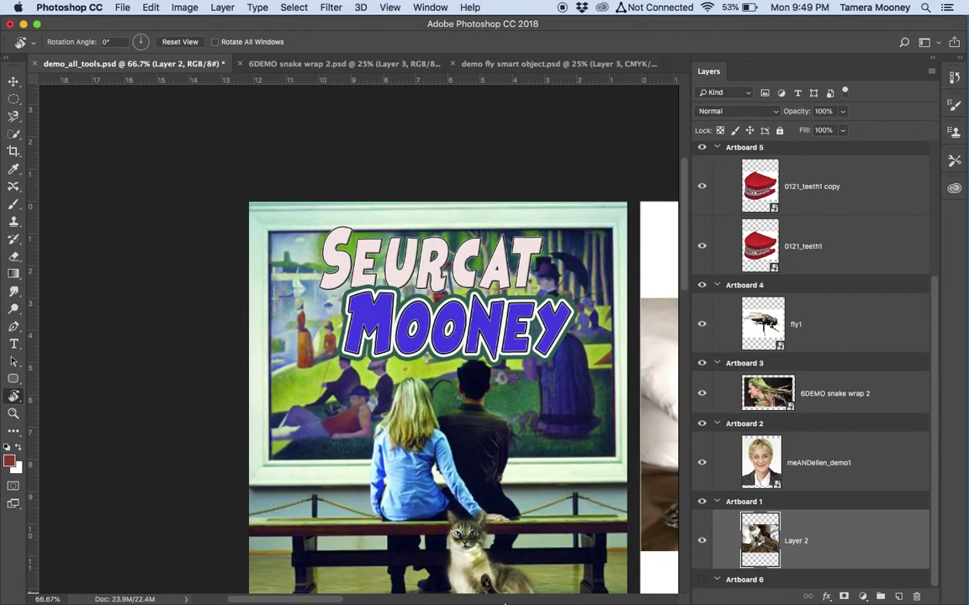
pyautogui.hscroll(10, 508, 600)
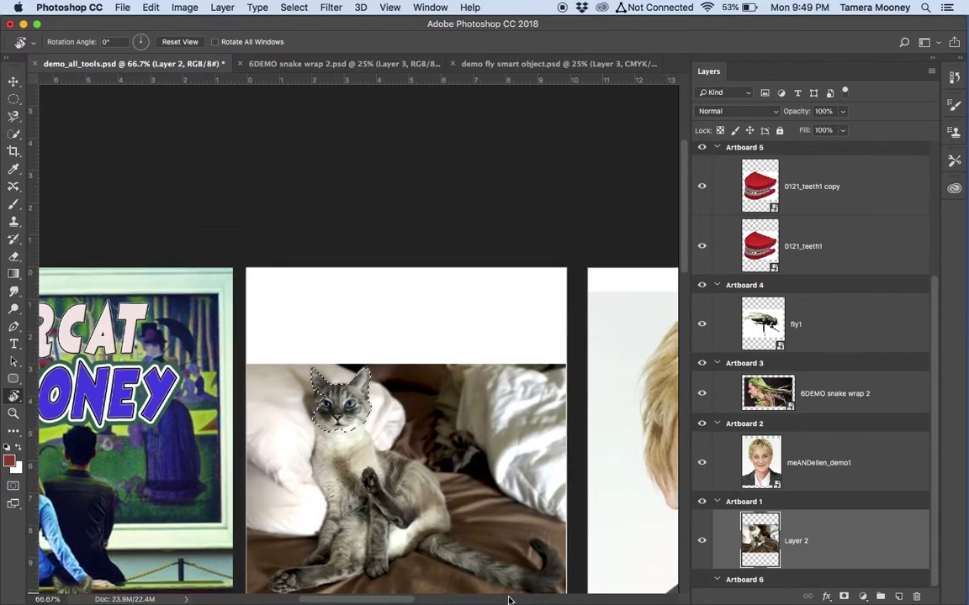
pyautogui.press('super+equal')
pyautogui.press('super+equal')
pyautogui.press('super+equal')
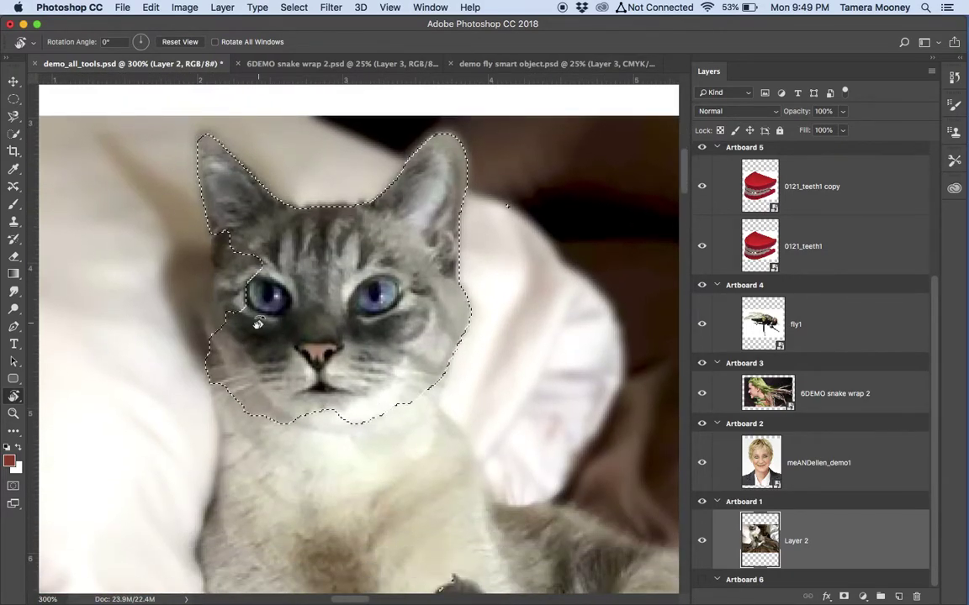
pyautogui.click(13, 134)
pyautogui.moveTo(191, 233)
pyautogui.mouseDown()
pyautogui.moveTo(222, 231)
pyautogui.moveTo(220, 318)
pyautogui.mouseUp()
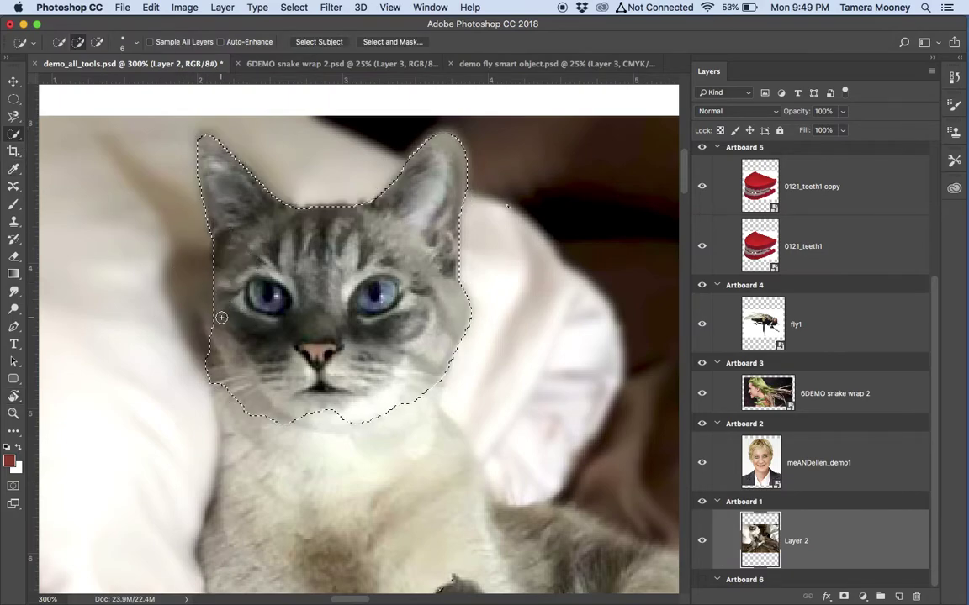
pyautogui.moveTo(336, 404); pyautogui.dragTo(308, 415)
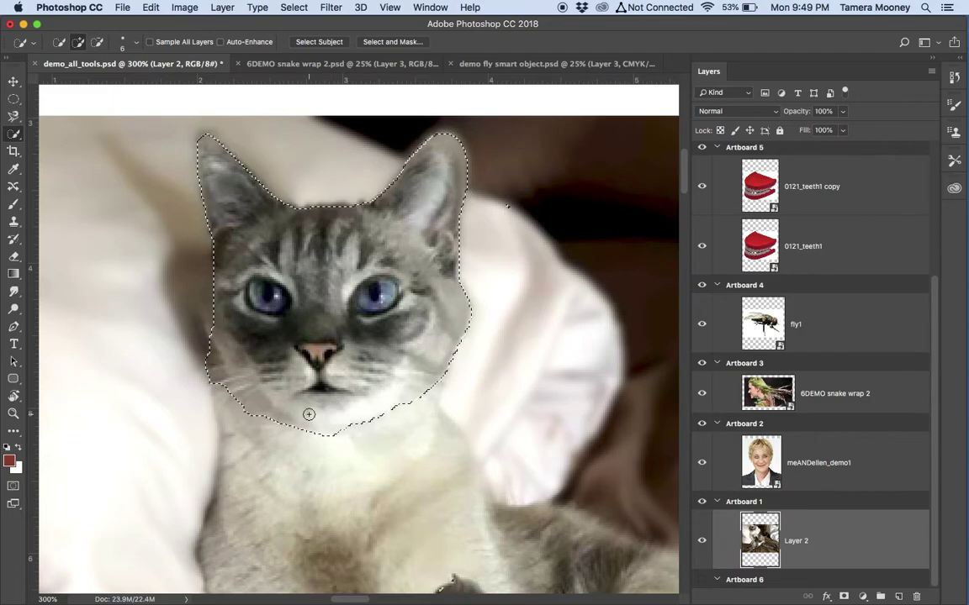
# Step: Turn on Quick Mask and paint black with a 70 px brush over the stray selected slivers around the pillow, chest and paw
pyautogui.click(14, 486)
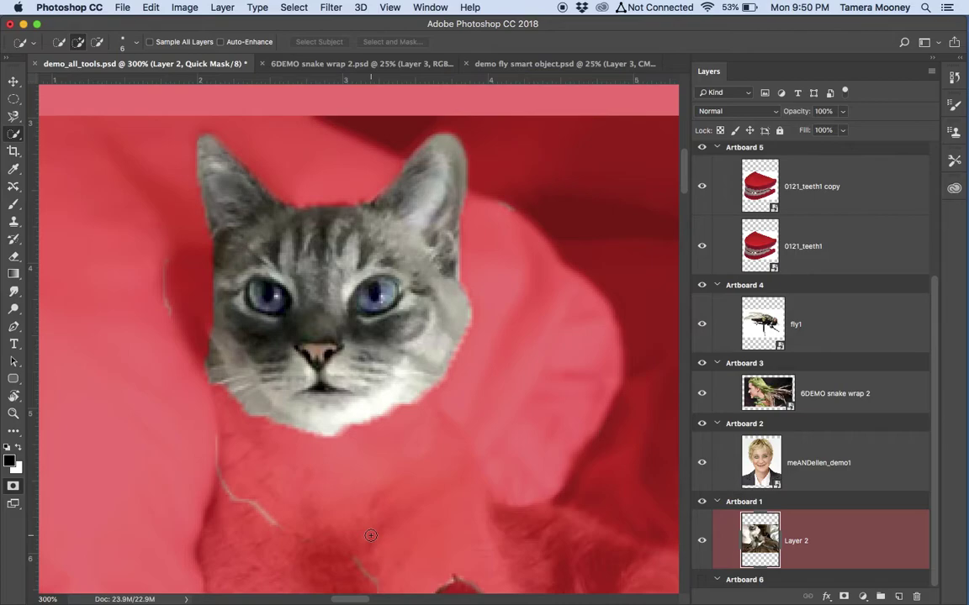
pyautogui.press('super+minus')
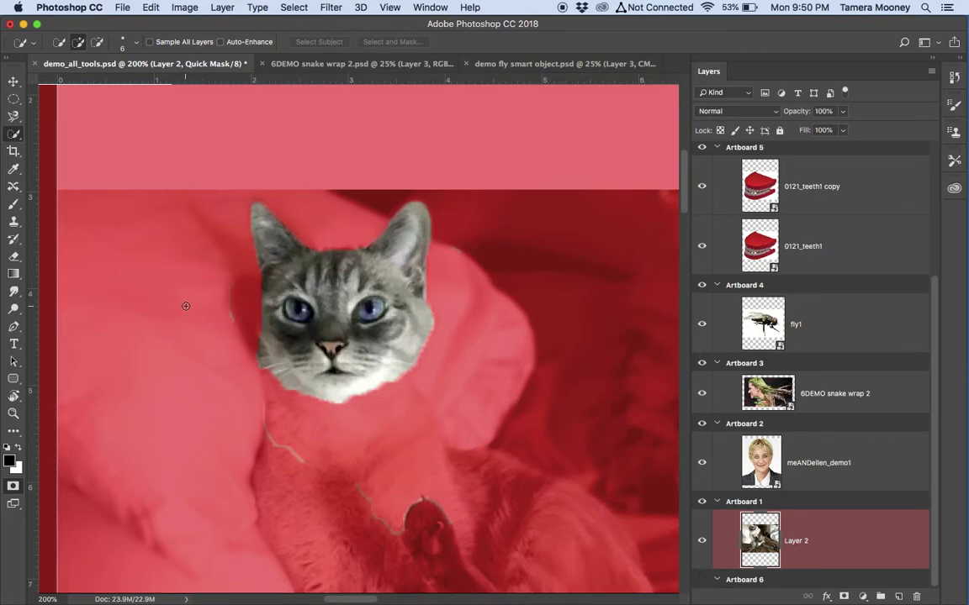
pyautogui.press('b')
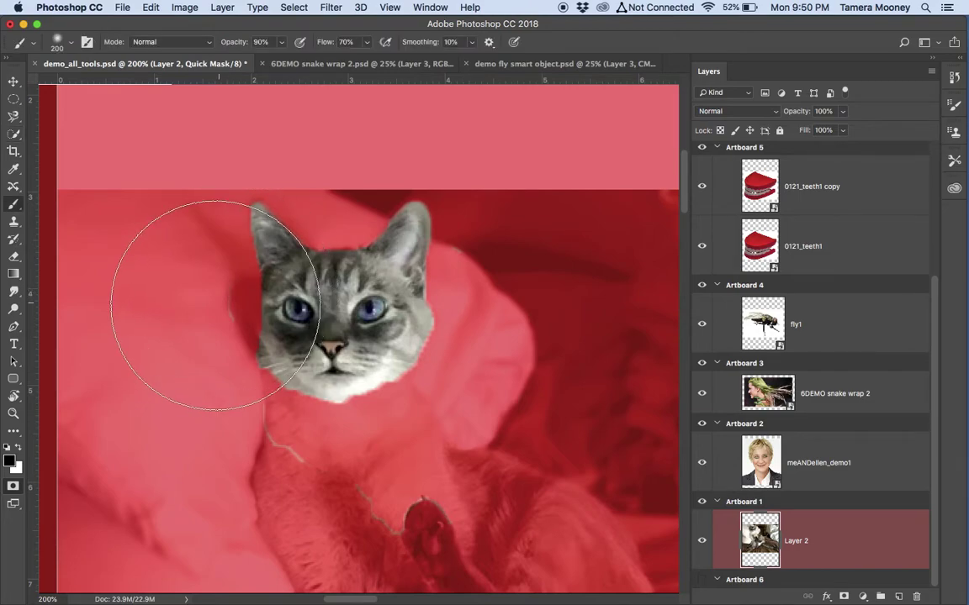
pyautogui.press('[')
pyautogui.press('[')
pyautogui.press('[')
pyautogui.press('[')
pyautogui.moveTo(200, 301)
pyautogui.mouseDown()
pyautogui.moveTo(212, 343)
pyautogui.moveTo(208, 293)
pyautogui.mouseUp()
pyautogui.moveTo(232, 413)
pyautogui.mouseDown()
pyautogui.moveTo(327, 493)
pyautogui.moveTo(427, 515)
pyautogui.moveTo(443, 488)
pyautogui.mouseUp()
pyautogui.scroll(-7, 454, 492)
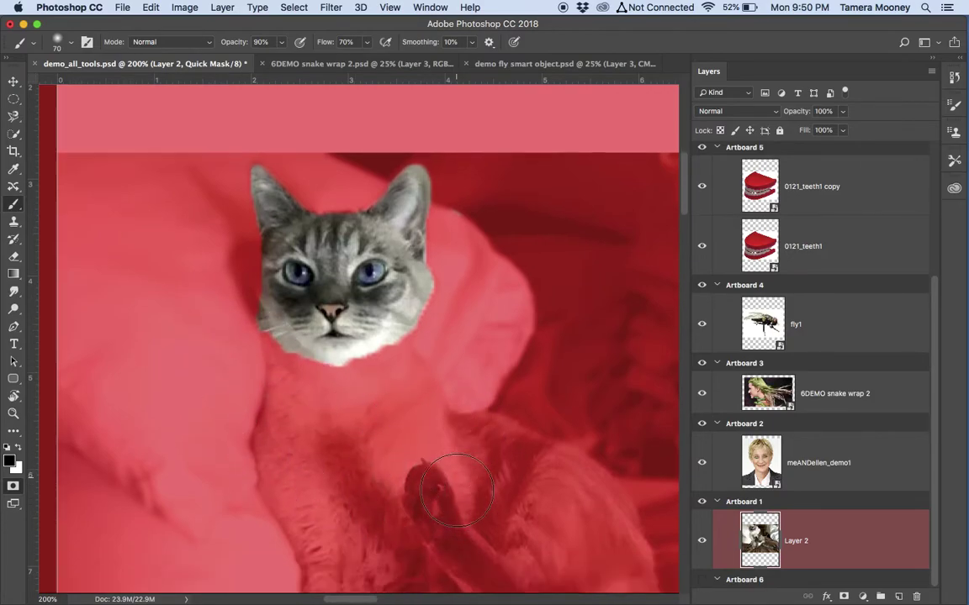
# Step: Paint black in Quick Mask with a 30 px brush along the lower-left edge of the cat's jaw to trim the selection
pyautogui.scroll(10, 457, 490)
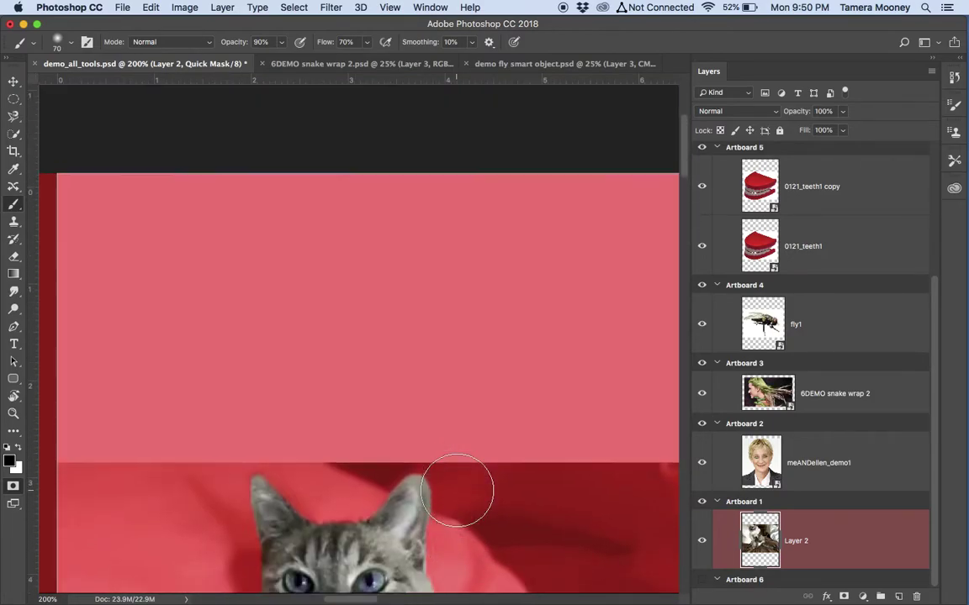
pyautogui.scroll(5, 459, 496)
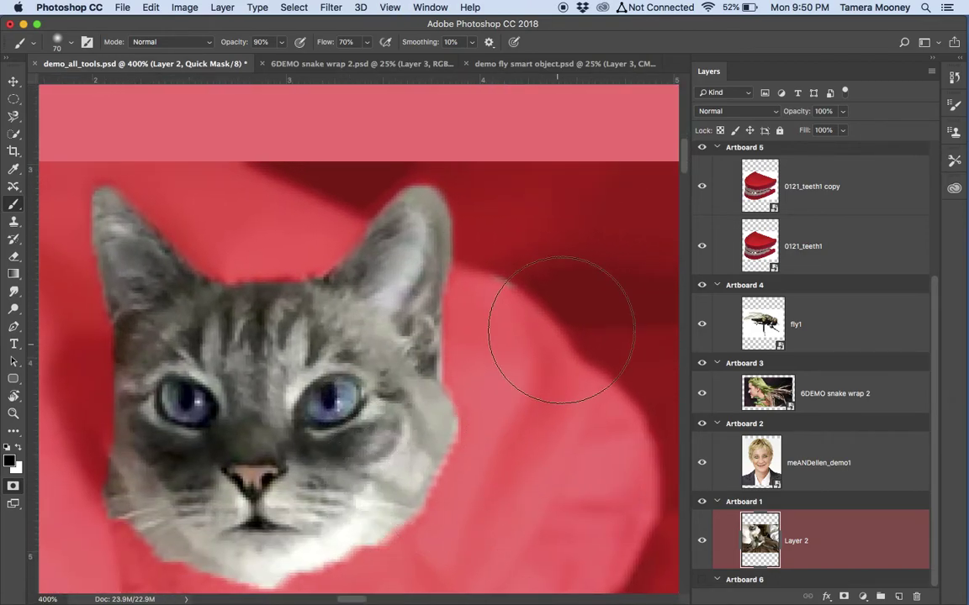
pyautogui.scroll(-5, 539, 312)
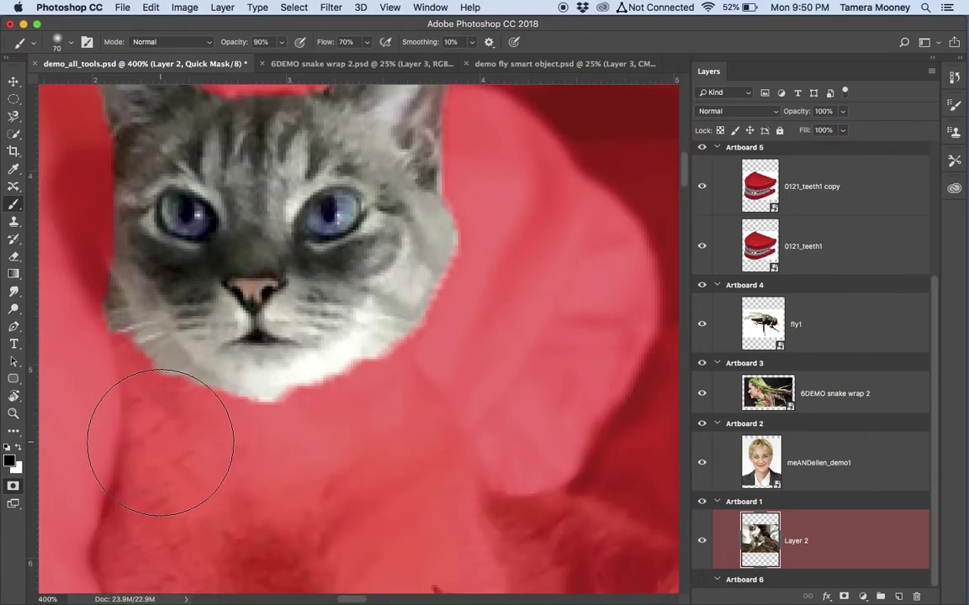
pyautogui.press('[')
pyautogui.press('[')
pyautogui.press('[')
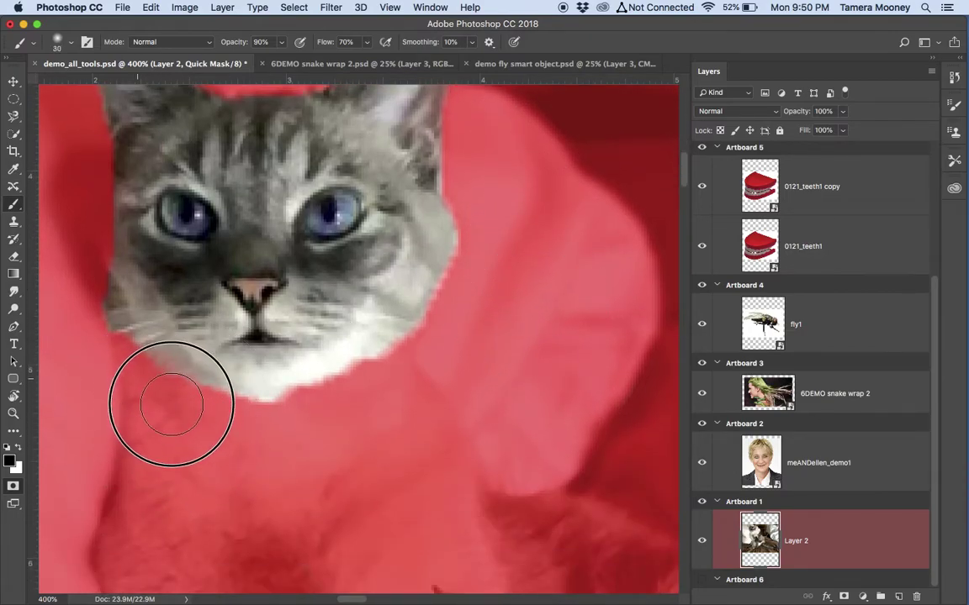
pyautogui.moveTo(116, 333)
pyautogui.mouseDown()
pyautogui.moveTo(104, 280)
pyautogui.moveTo(173, 405)
pyautogui.mouseUp()
# Step: Exit Quick Mask and add a layer mask to Layer 2 from the cat's head selection
pyautogui.press('super+minus')
pyautogui.press('super+minus')
pyautogui.press('super+minus')
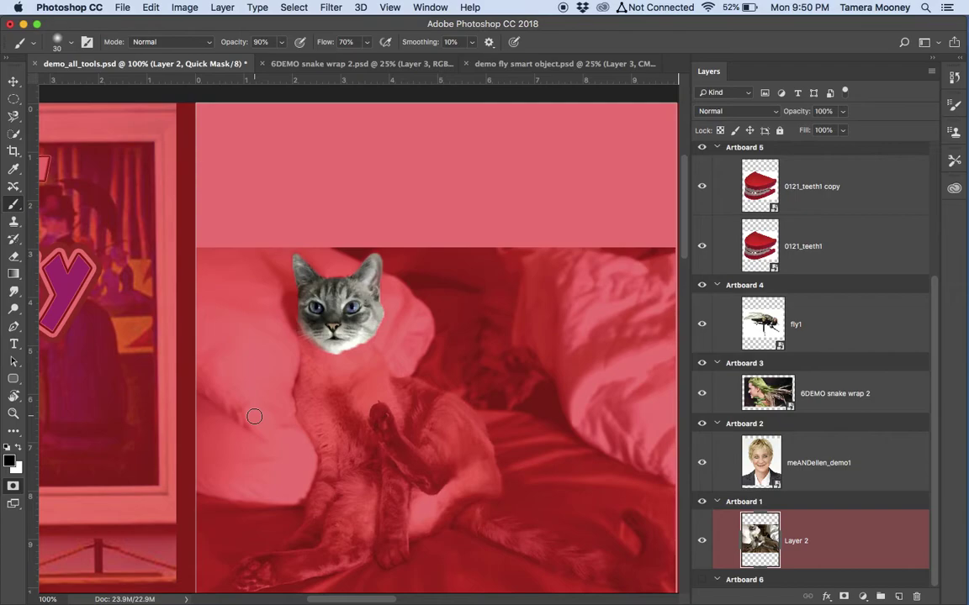
pyautogui.click(13, 488)
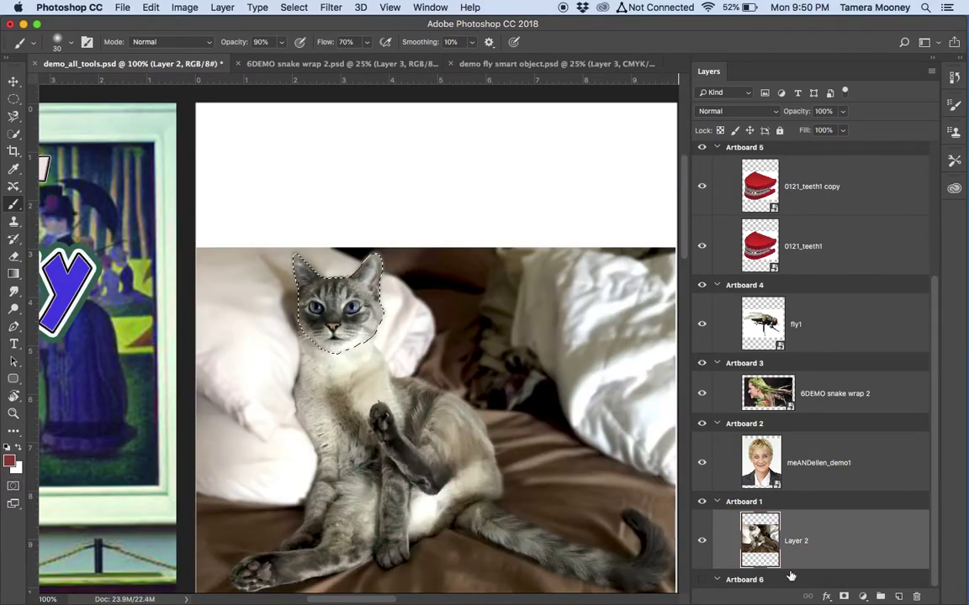
pyautogui.click(845, 597)
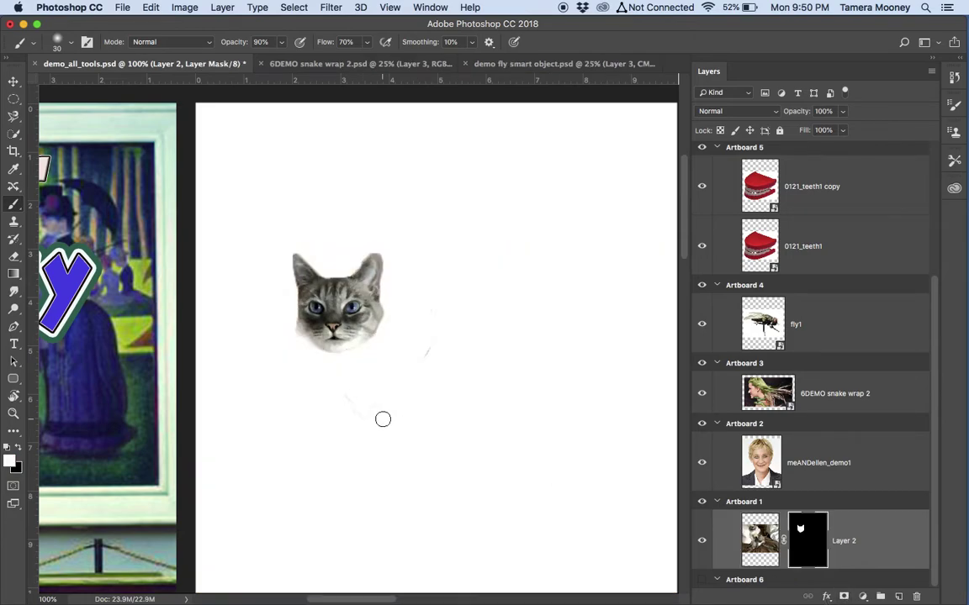
# Step: Paint black on Layer 2's mask with the 30 px brush over the faint leftover lines beside and below the cat's head
pyautogui.press('super+equal')
pyautogui.press('super+equal')
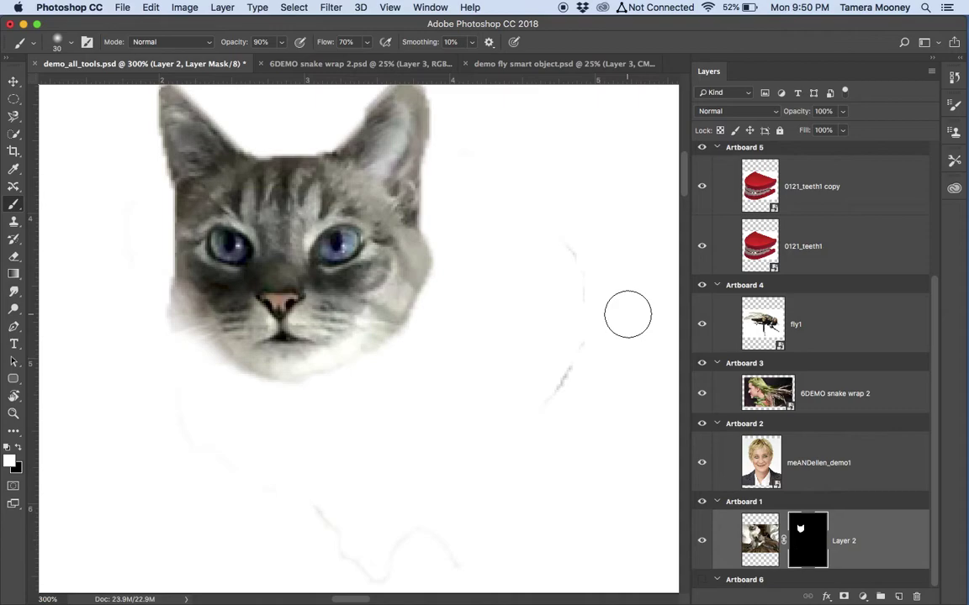
pyautogui.moveTo(567, 238); pyautogui.dragTo(582, 307)
pyautogui.press('super+z')
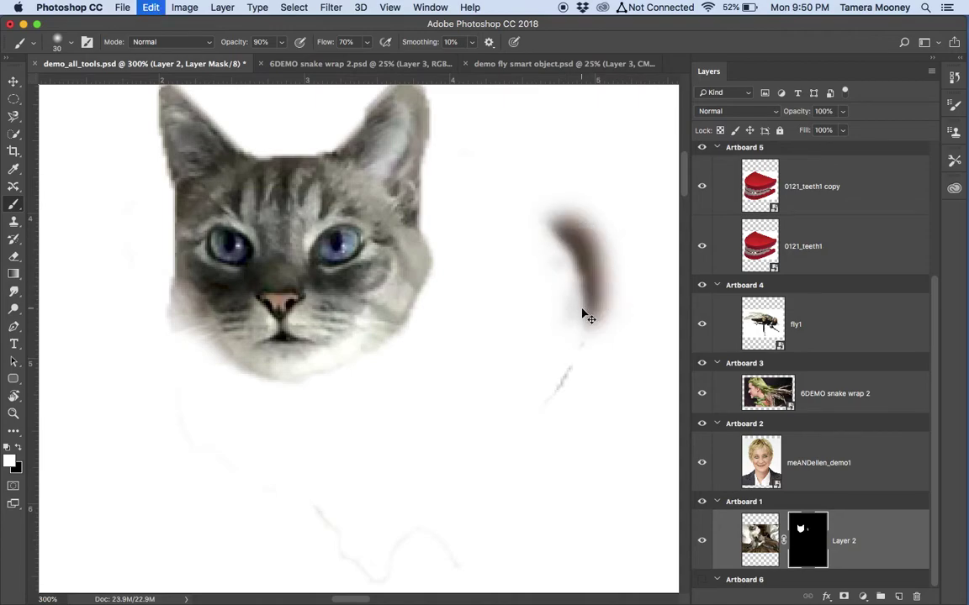
pyautogui.press('x')
pyautogui.moveTo(555, 249)
pyautogui.mouseDown()
pyautogui.moveTo(576, 315)
pyautogui.moveTo(545, 456)
pyautogui.mouseUp()
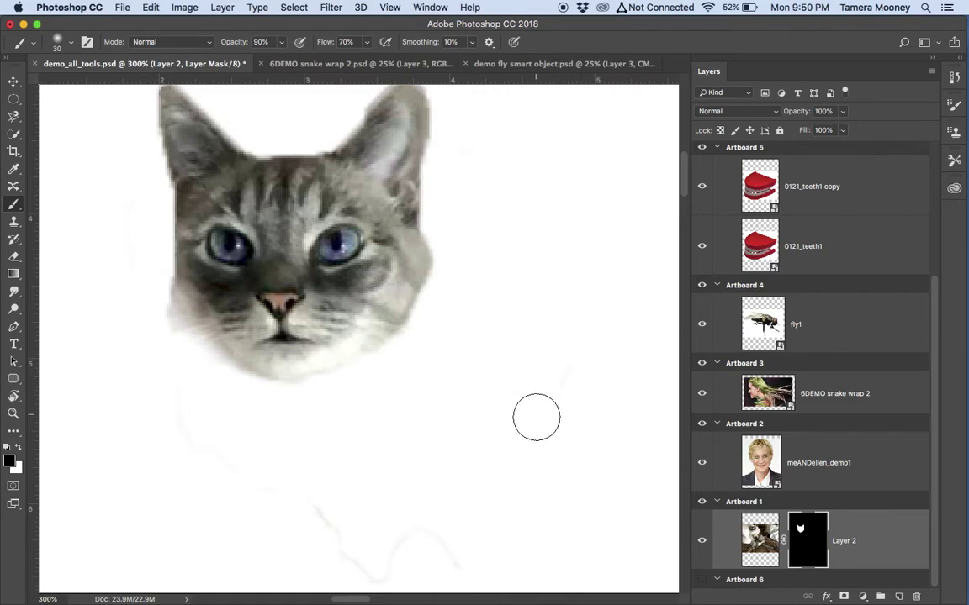
pyautogui.scroll(-10, 537, 412)
pyautogui.hscroll(-2, 537, 413)
pyautogui.moveTo(497, 249)
pyautogui.mouseDown()
pyautogui.moveTo(372, 302)
pyautogui.moveTo(412, 282)
pyautogui.mouseUp()
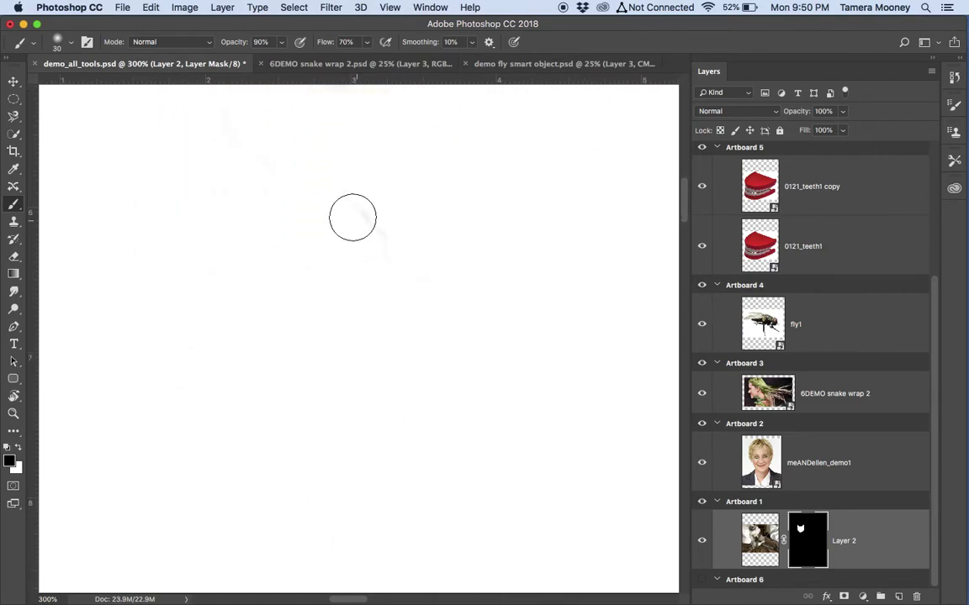
pyautogui.moveTo(352, 220)
pyautogui.mouseDown()
pyautogui.moveTo(425, 260)
pyautogui.moveTo(360, 218)
pyautogui.moveTo(366, 253)
pyautogui.moveTo(259, 238)
pyautogui.moveTo(279, 225)
pyautogui.moveTo(246, 155)
pyautogui.moveTo(268, 201)
pyautogui.moveTo(462, 338)
pyautogui.moveTo(384, 305)
pyautogui.moveTo(498, 253)
pyautogui.moveTo(450, 323)
pyautogui.mouseUp()
# Step: Inspect the white area around and below the masked cat's head for leftover traces, and view it beside the neighbouring artboard
pyautogui.scroll(2, 390, 250)
pyautogui.hscroll(-1, 390, 251)
pyautogui.hscroll(4, 455, 359)
pyautogui.scroll(3, 455, 359)
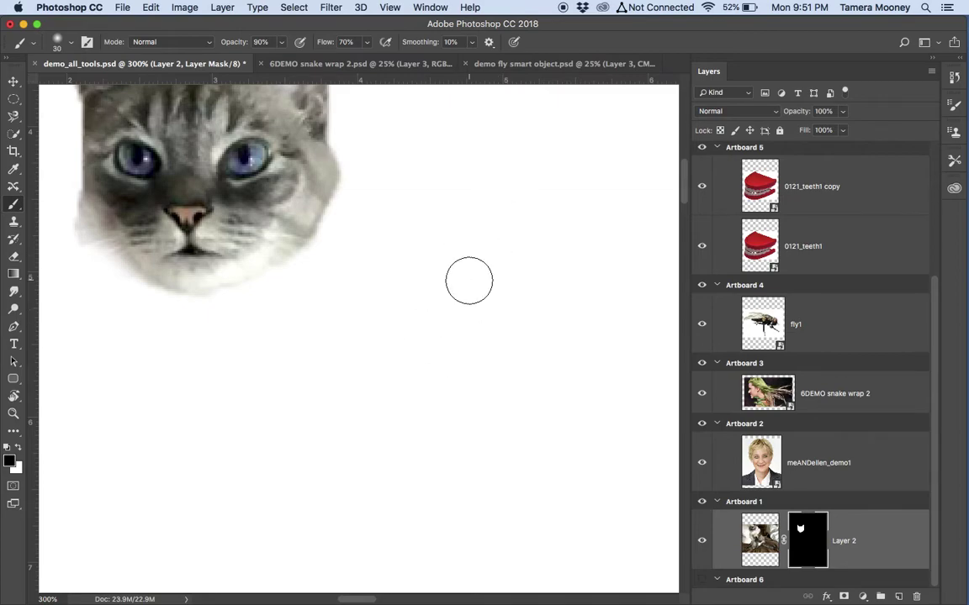
pyautogui.scroll(3, 469, 280)
pyautogui.hscroll(-8, 439, 171)
pyautogui.scroll(2, 439, 171)
pyautogui.scroll(-6, 439, 172)
pyautogui.scroll(1, 439, 172)
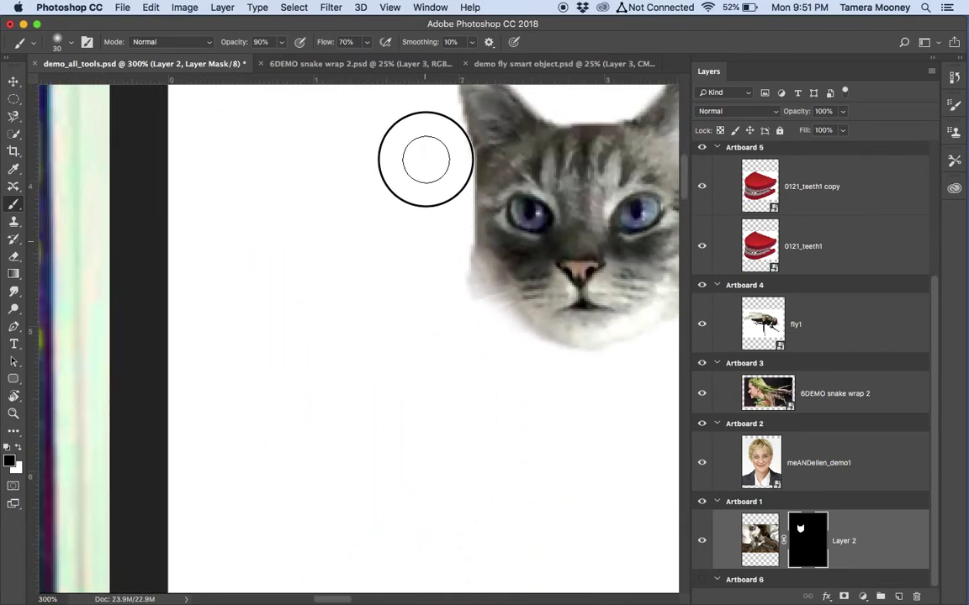
pyautogui.scroll(-10, 362, 327)
pyautogui.hscroll(6, 362, 327)
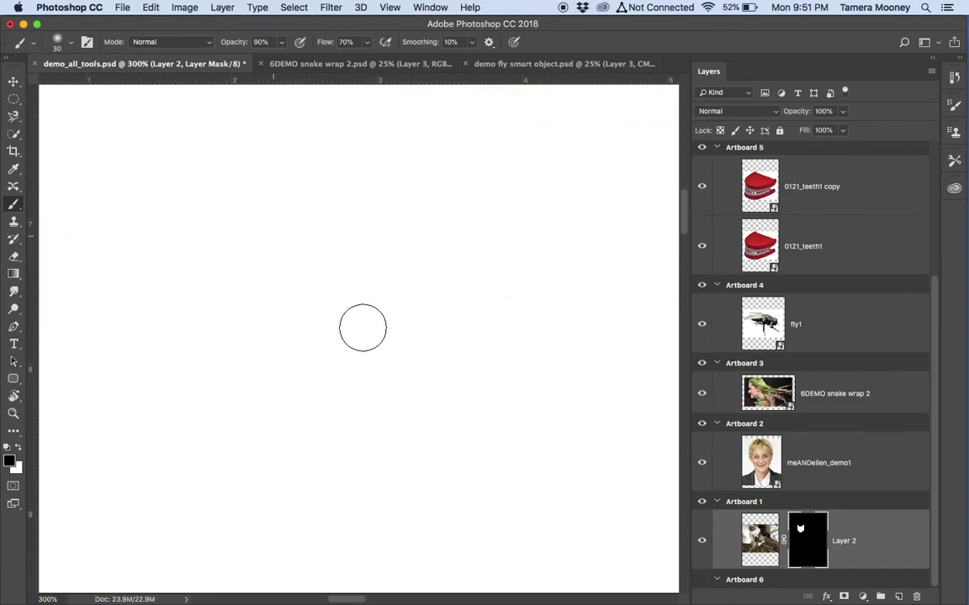
pyautogui.hscroll(-15, 362, 327)
pyautogui.scroll(-3, 363, 327)
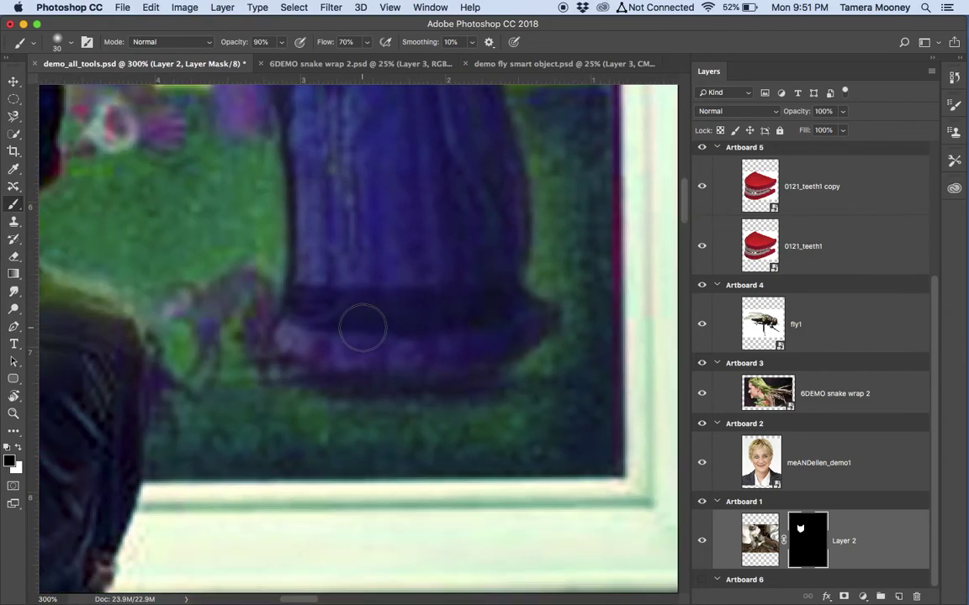
pyautogui.scroll(-5, 363, 330)
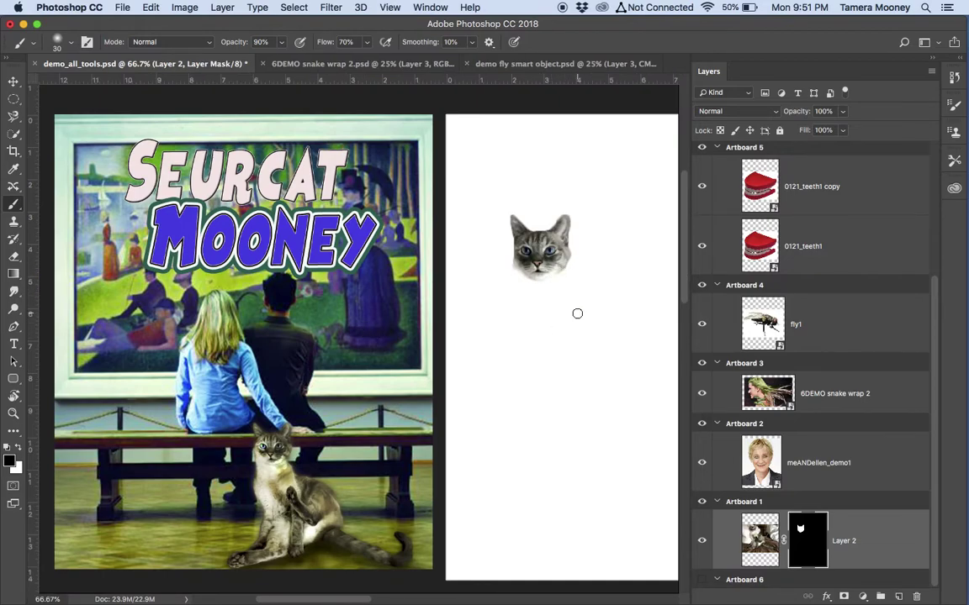
# Step: Switch to QuickTime Player and quit it
pyautogui.press('super+space')
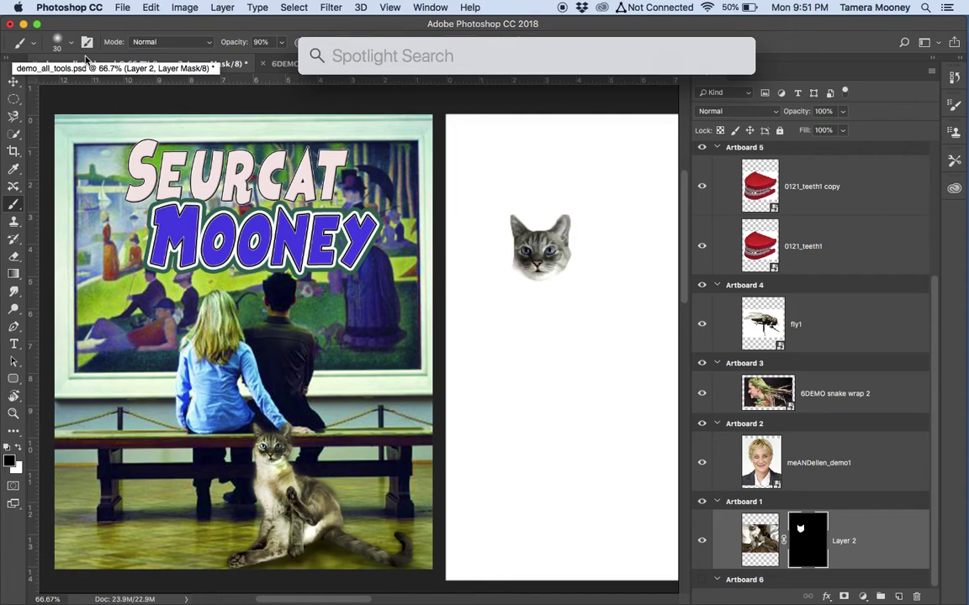
pyautogui.write('qu')
pyautogui.press('Return')
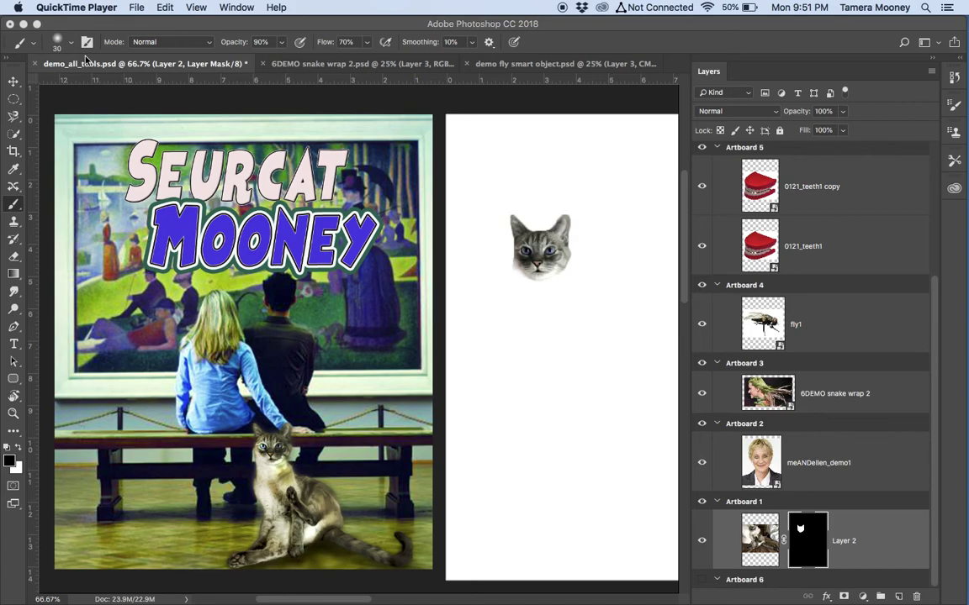
pyautogui.press('super+q')
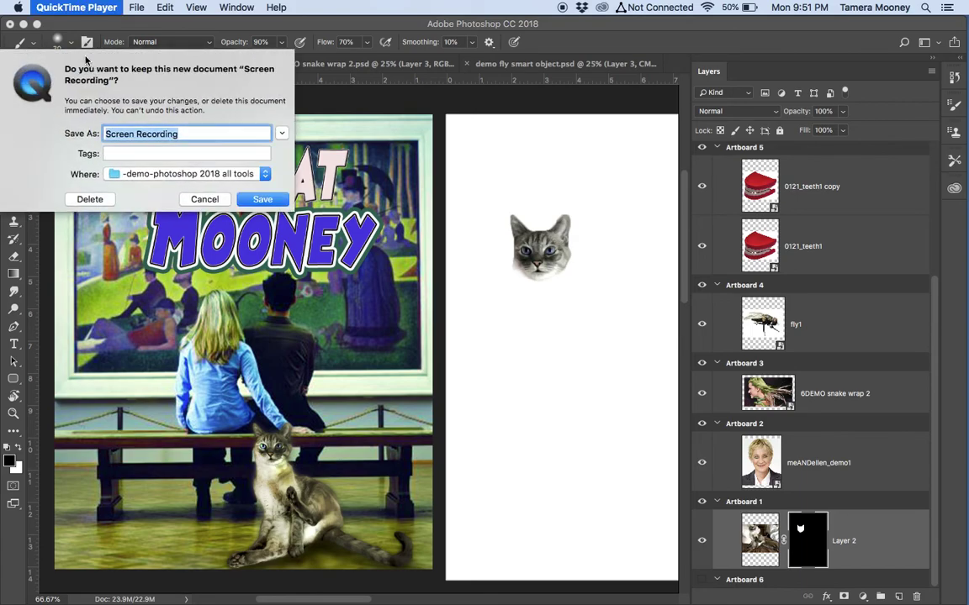